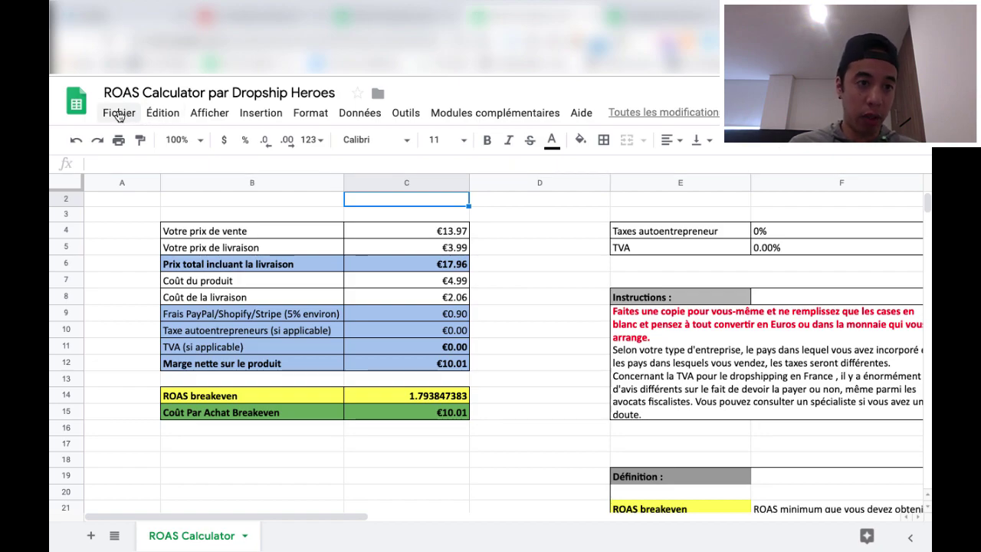
pyautogui.click(119, 113)
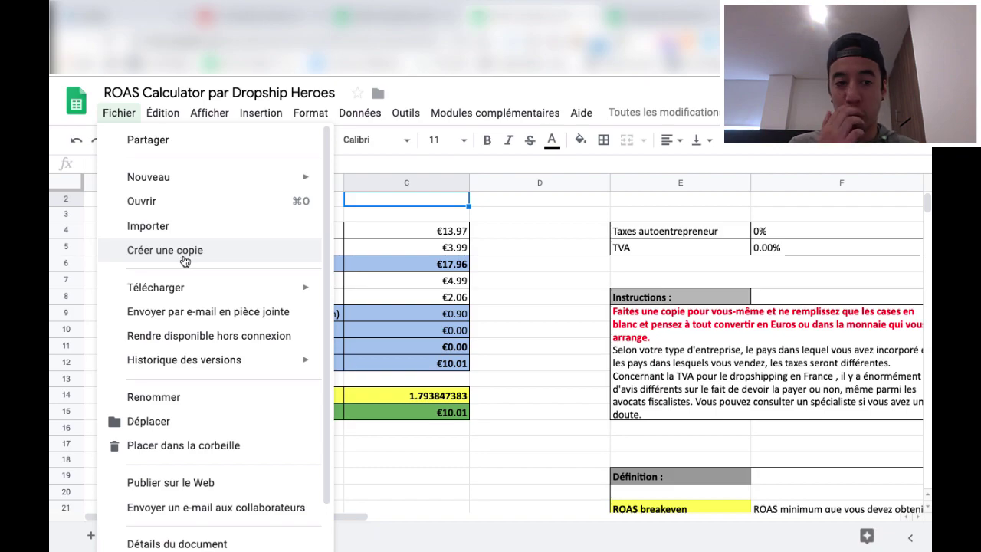
pyautogui.click(519, 266)
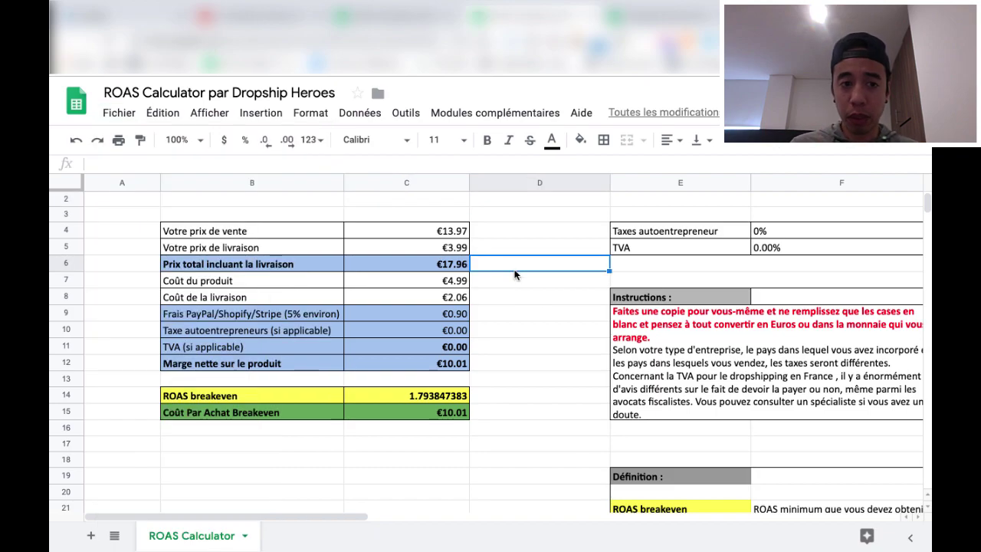
# Set the selling price (Votre prix de vente) to 24.99 and the shipping price (Votre prix de livraison) to 4.95.
pyautogui.click(407, 224)
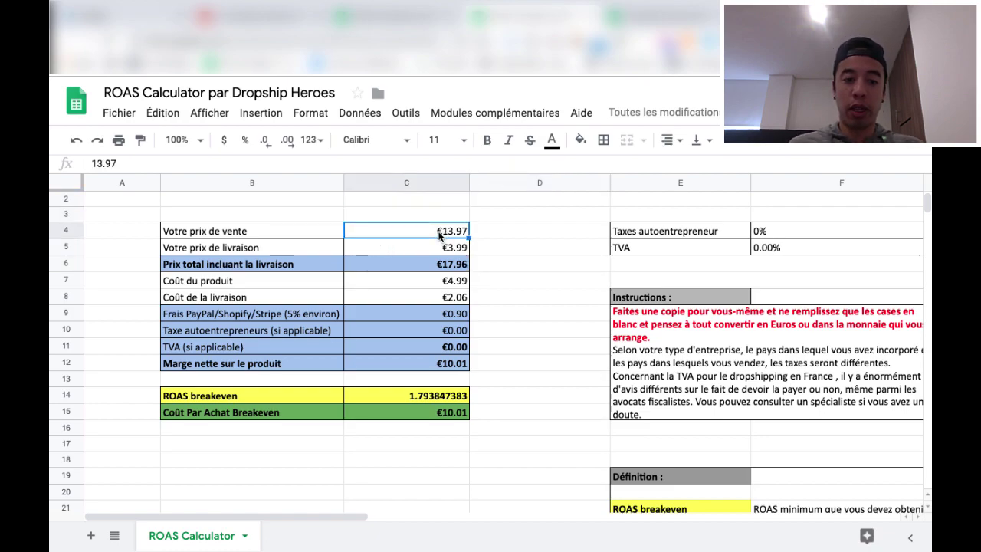
pyautogui.write('24')
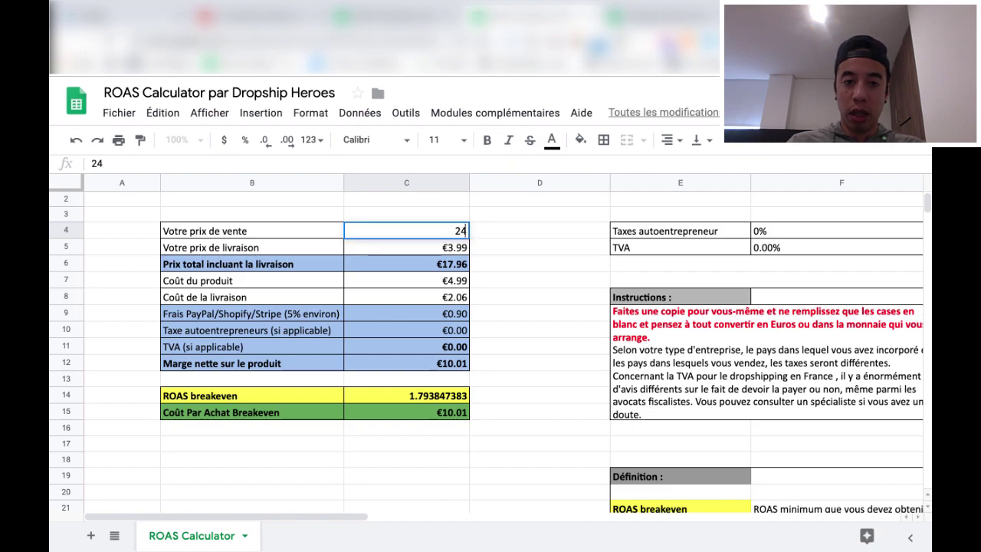
pyautogui.write('.99')
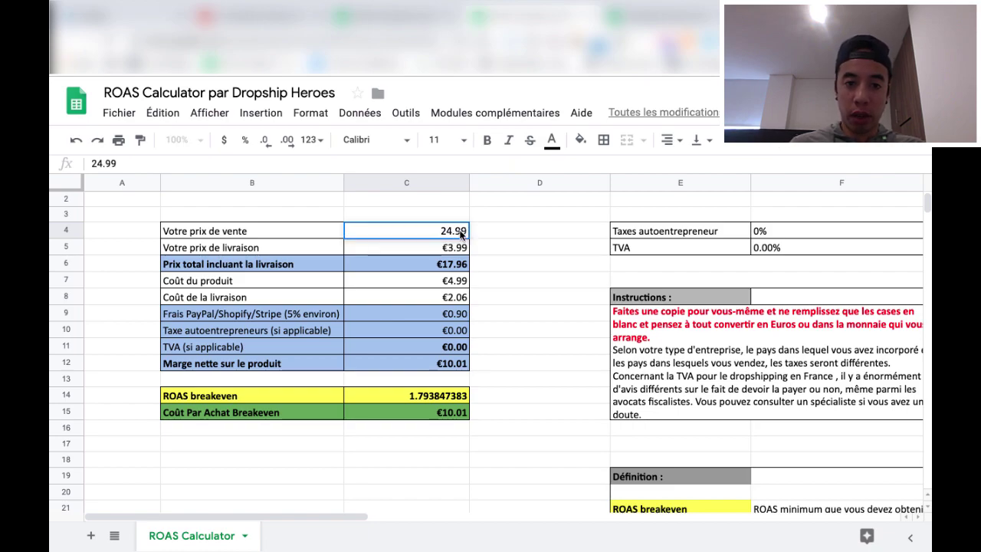
pyautogui.press('Return')
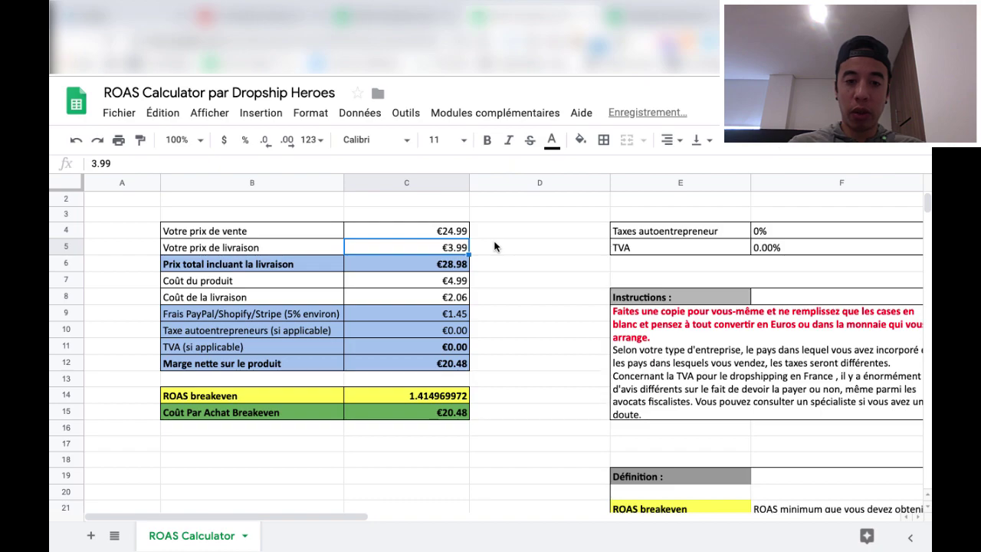
pyautogui.write('4.95')
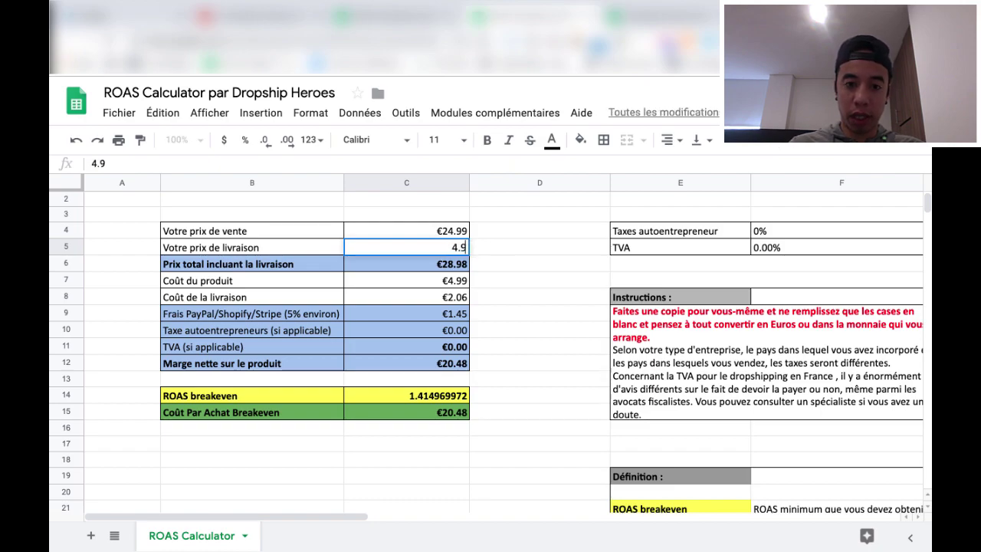
pyautogui.press('Return')
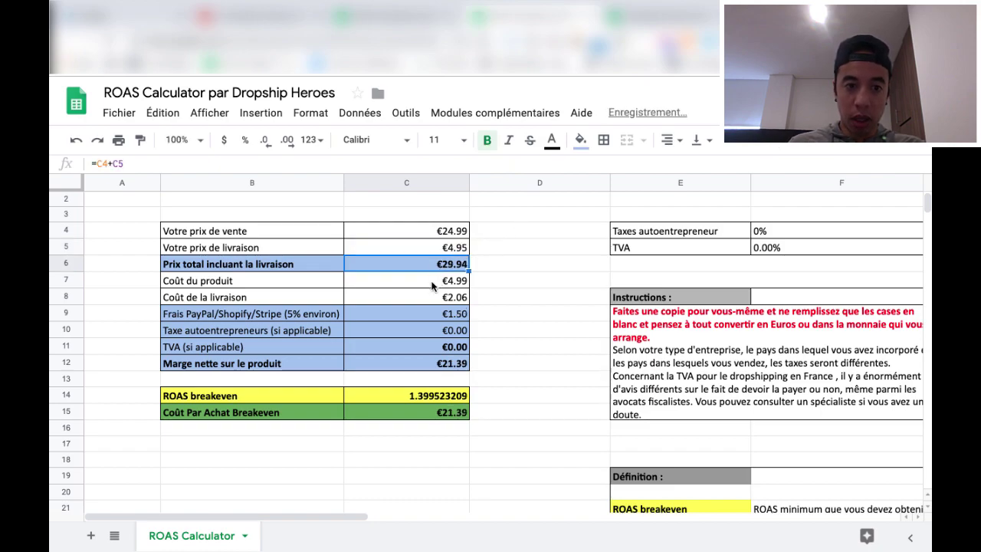
# Set the product cost (Coût du produit) to 7 and the shipping cost (Coût de la livraison) to 3.
pyautogui.click(436, 282)
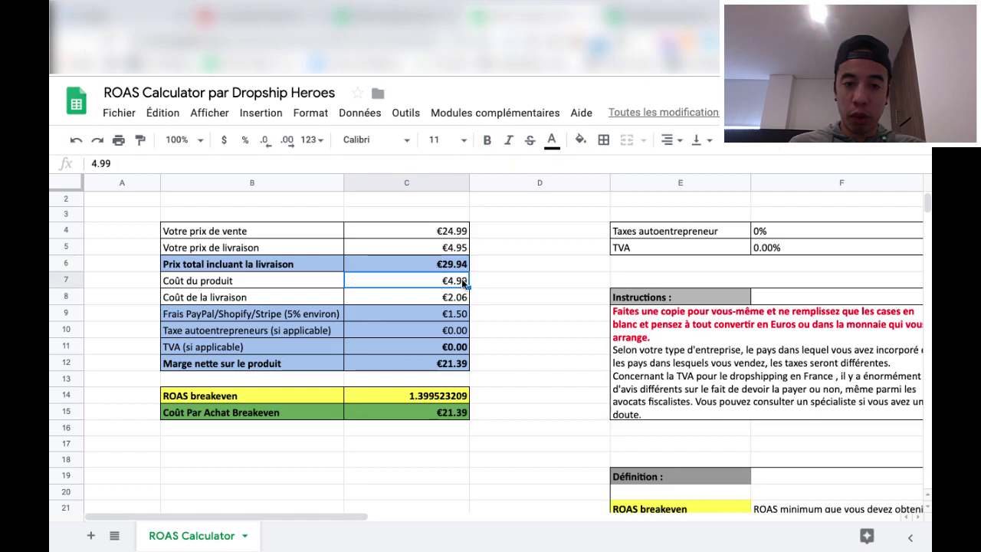
pyautogui.write('7')
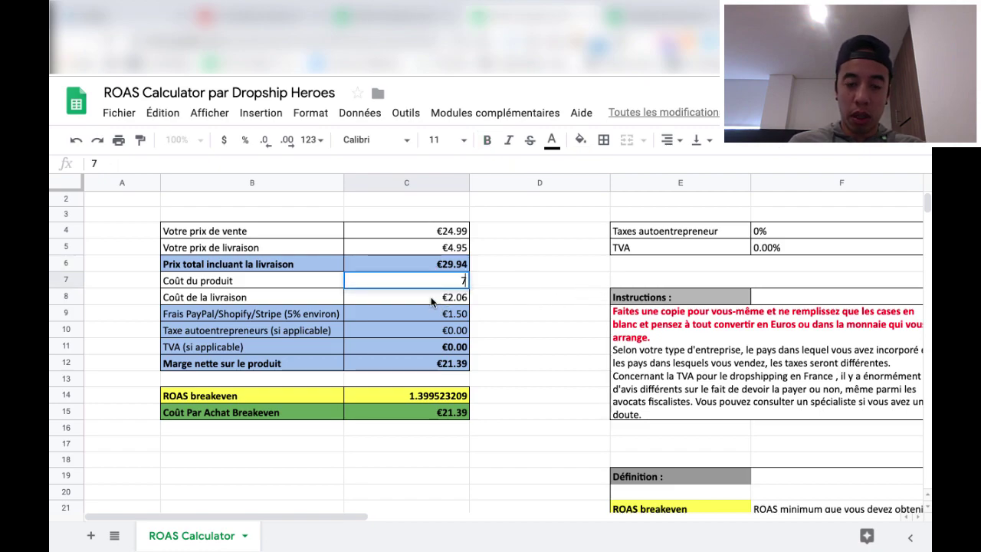
pyautogui.press('Return')
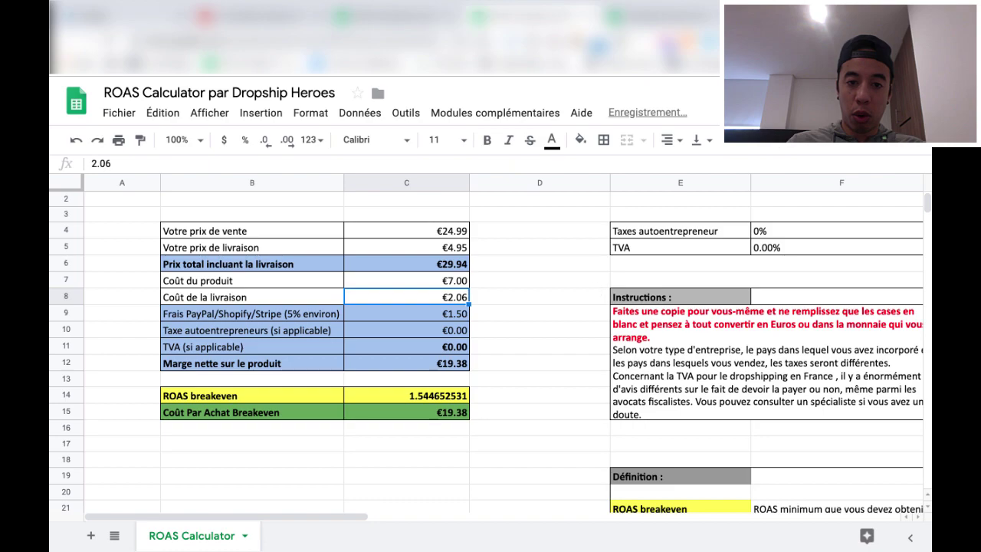
pyautogui.write('3')
pyautogui.click(592, 282)
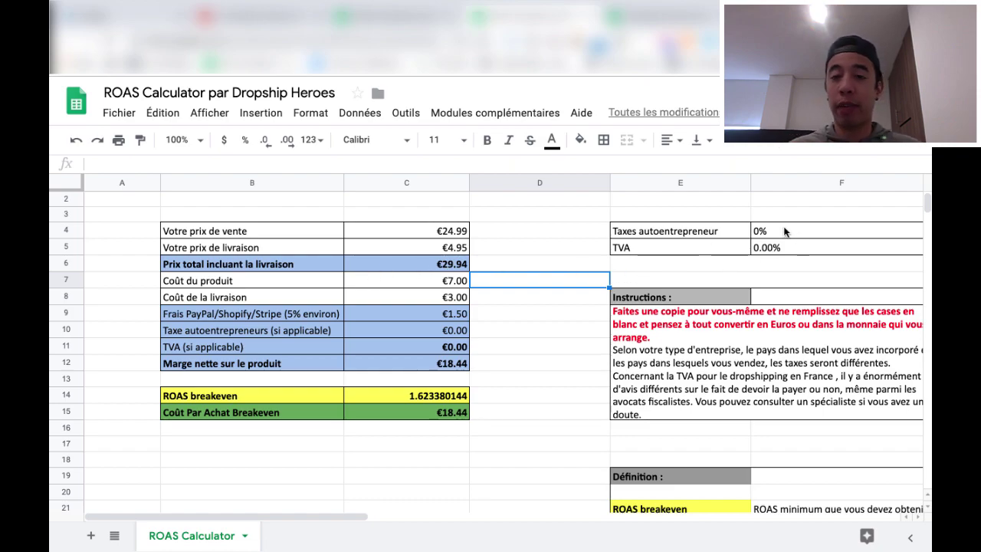
# Examine the Taxes autoentrepreneur and TVA rates in the small tax table.
pyautogui.click(729, 264)
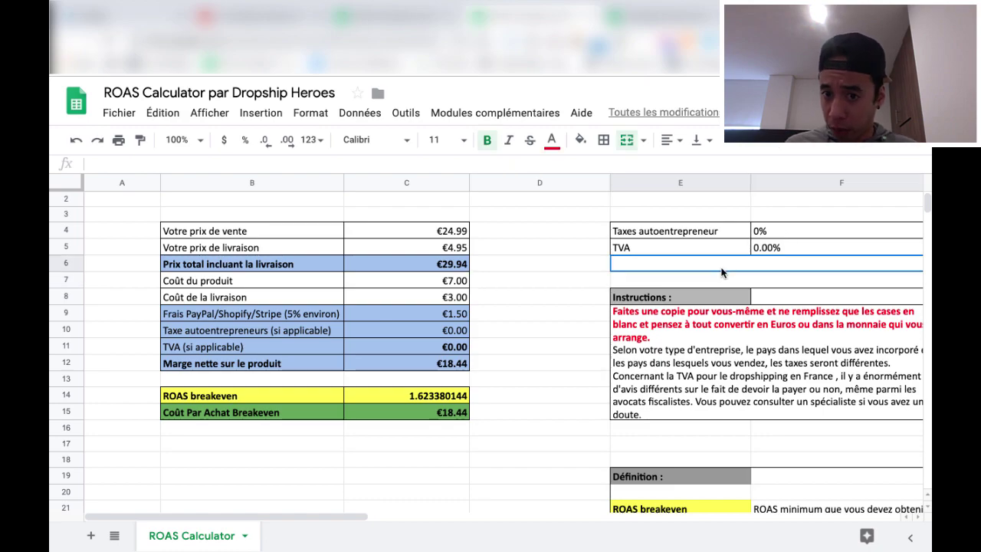
pyautogui.click(781, 232)
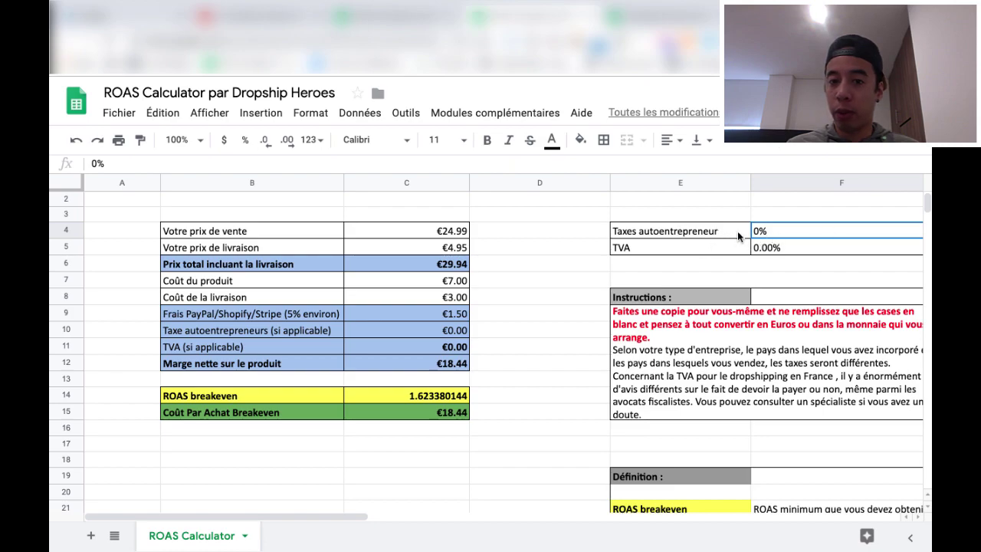
pyautogui.click(764, 247)
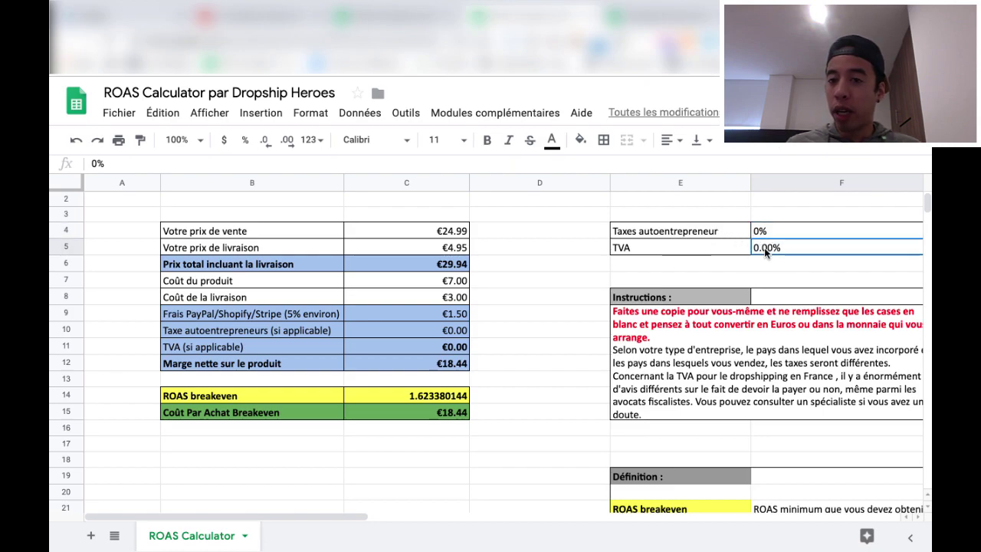
pyautogui.click(718, 268)
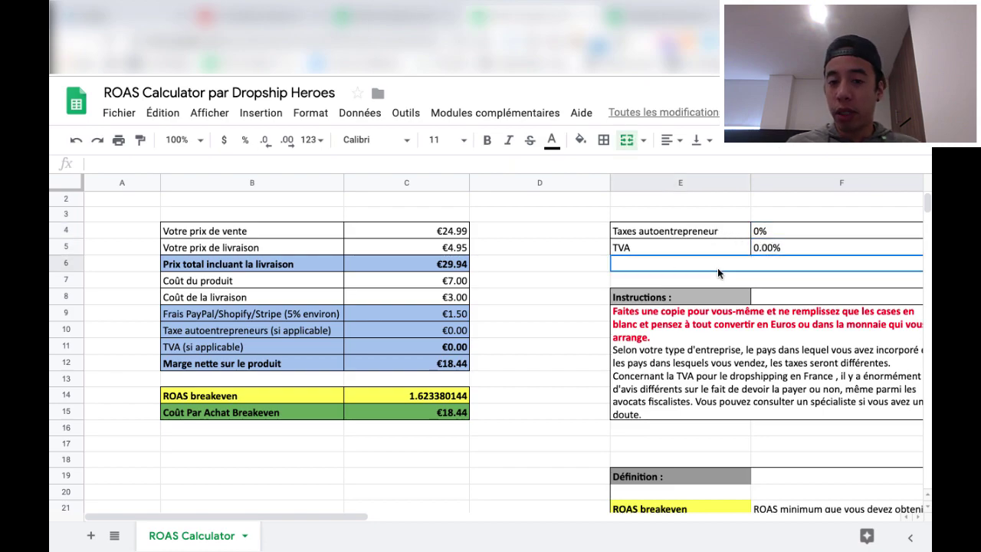
pyautogui.click(551, 268)
pyautogui.click(632, 270)
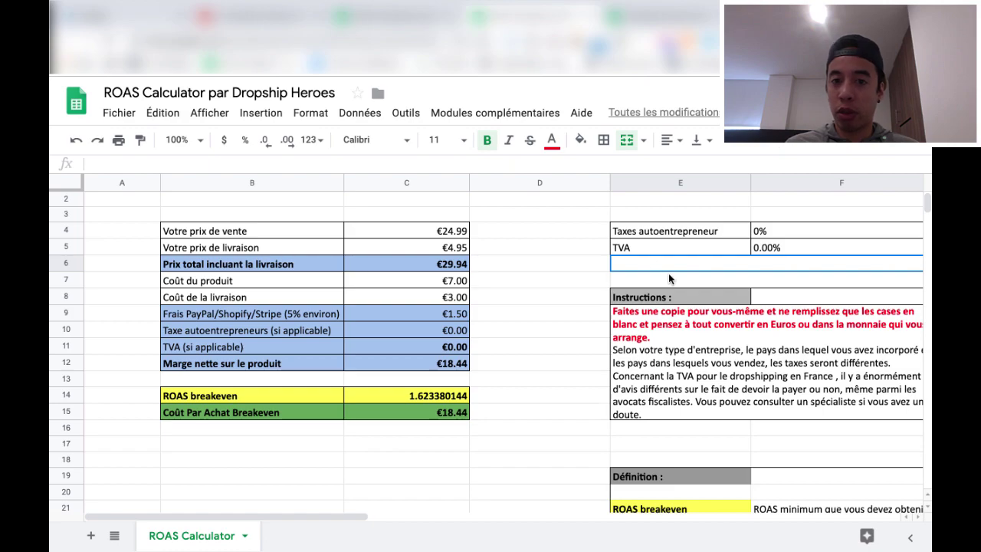
pyautogui.click(781, 256)
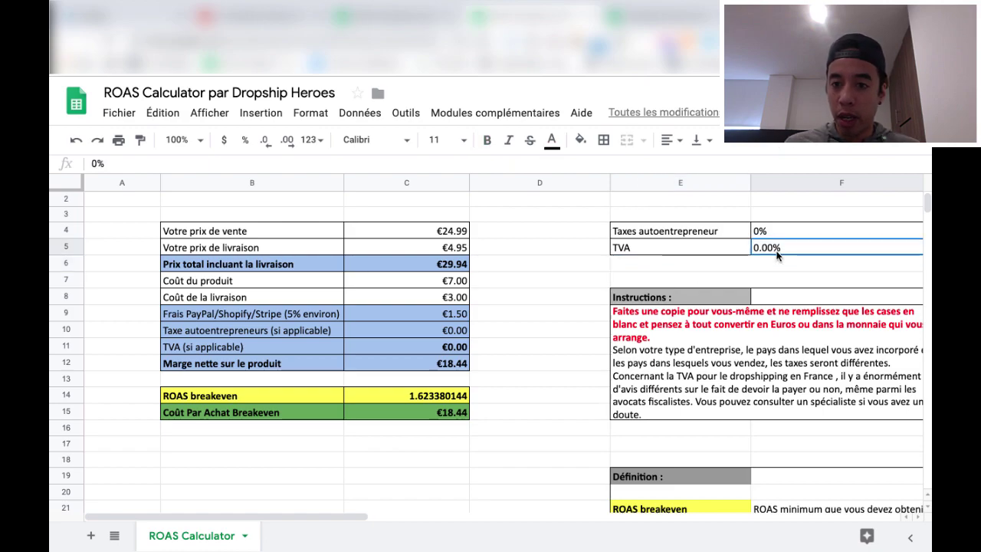
pyautogui.click(678, 267)
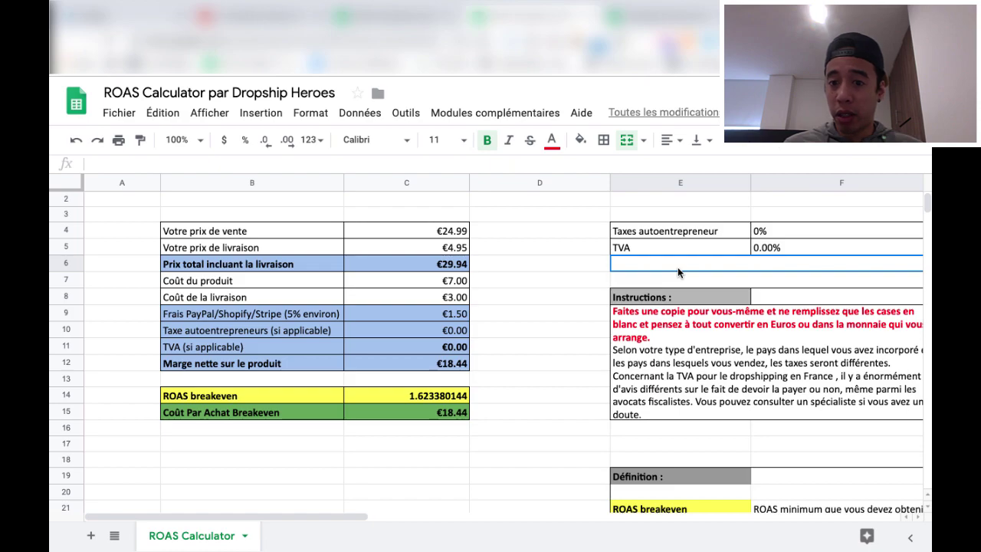
pyautogui.click(564, 250)
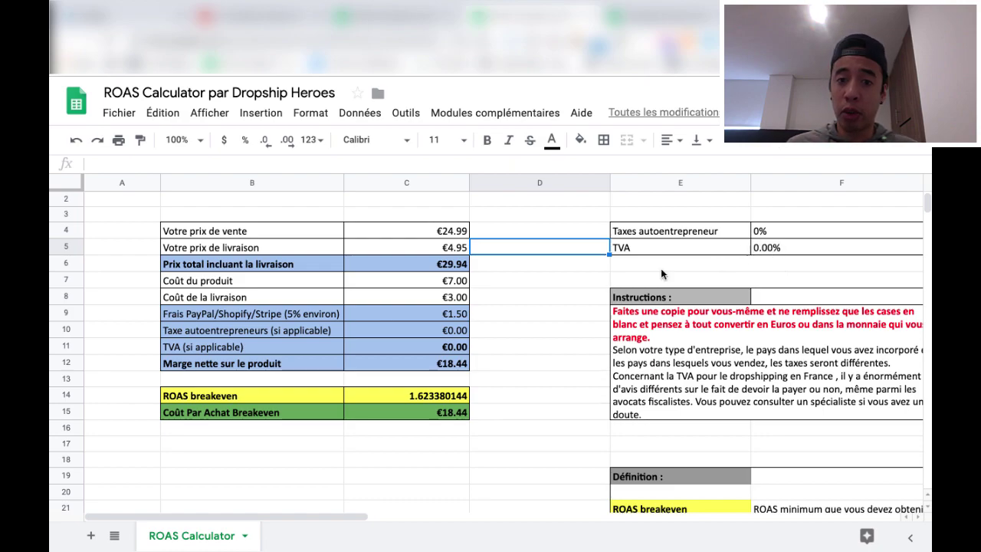
pyautogui.click(541, 282)
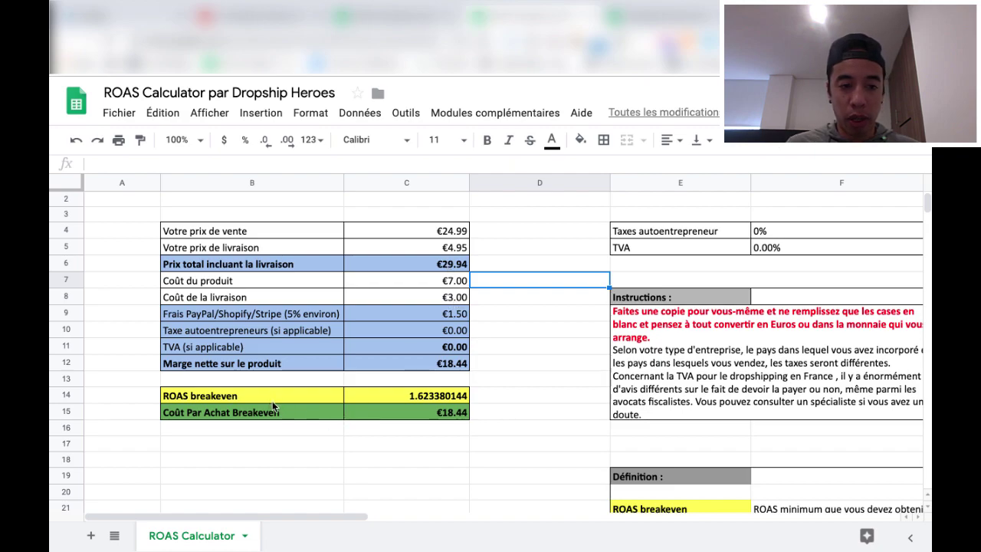
# Examine the ROAS breakeven and Coût Par Achat Breakeven results and the formulas behind them.
pyautogui.click(427, 400)
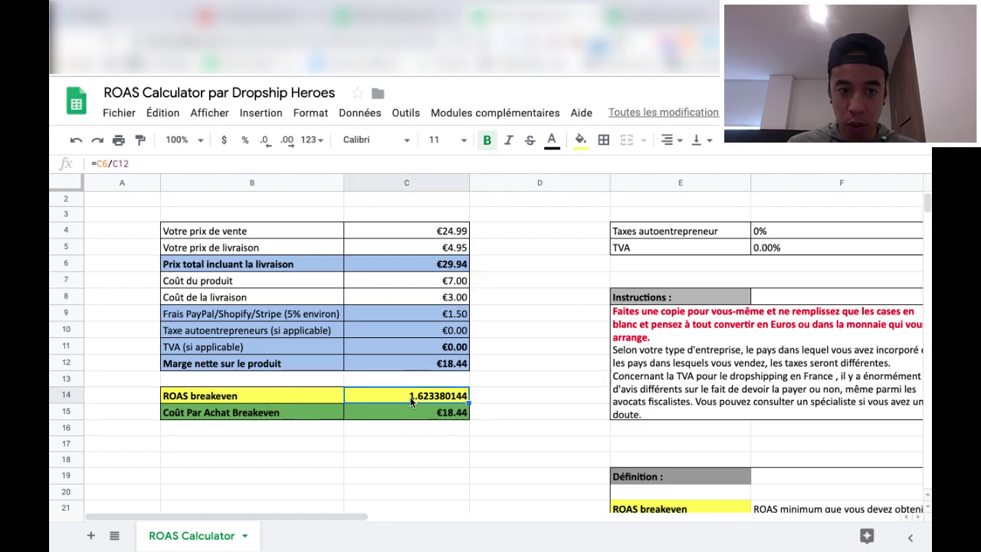
pyautogui.click(278, 316)
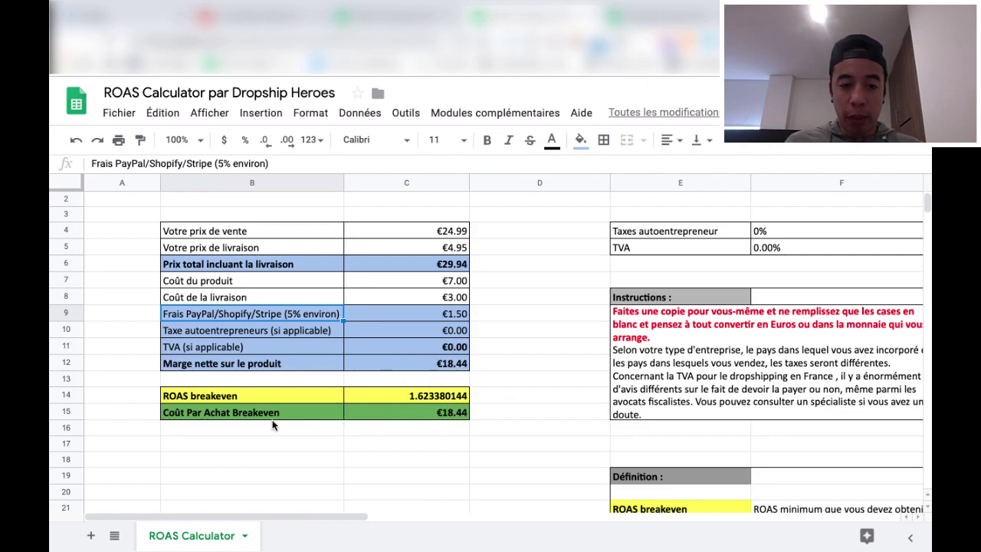
pyautogui.click(401, 412)
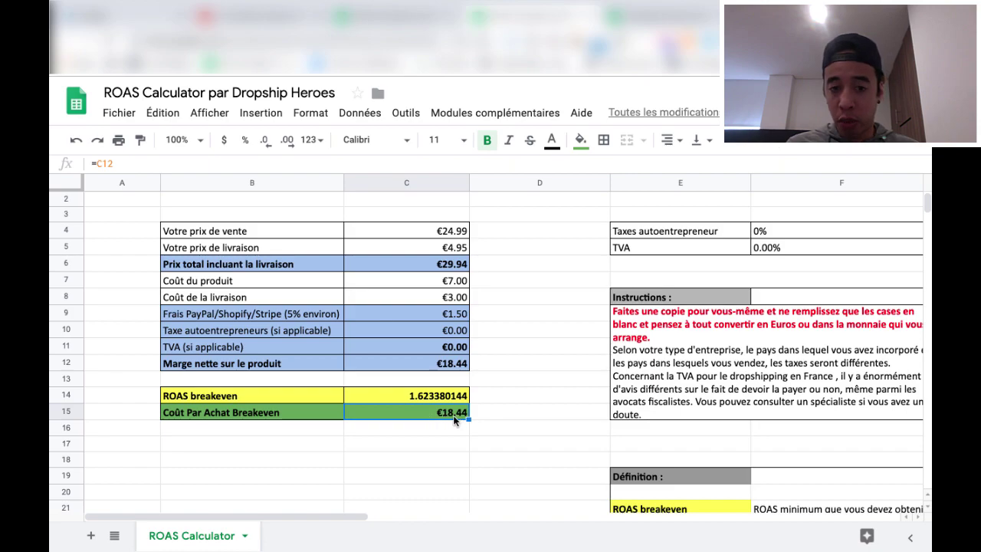
pyautogui.click(409, 396)
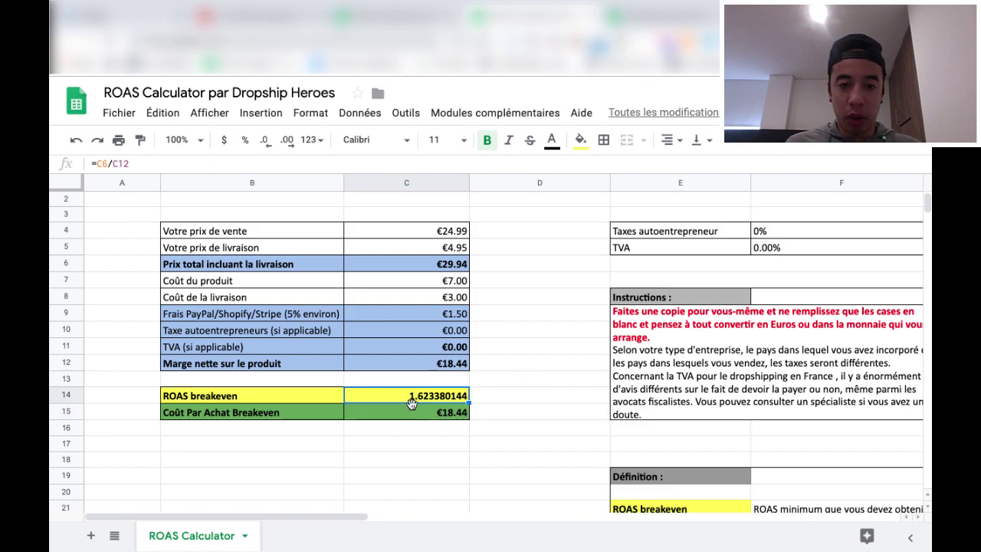
pyautogui.scroll(-1, 528, 363)
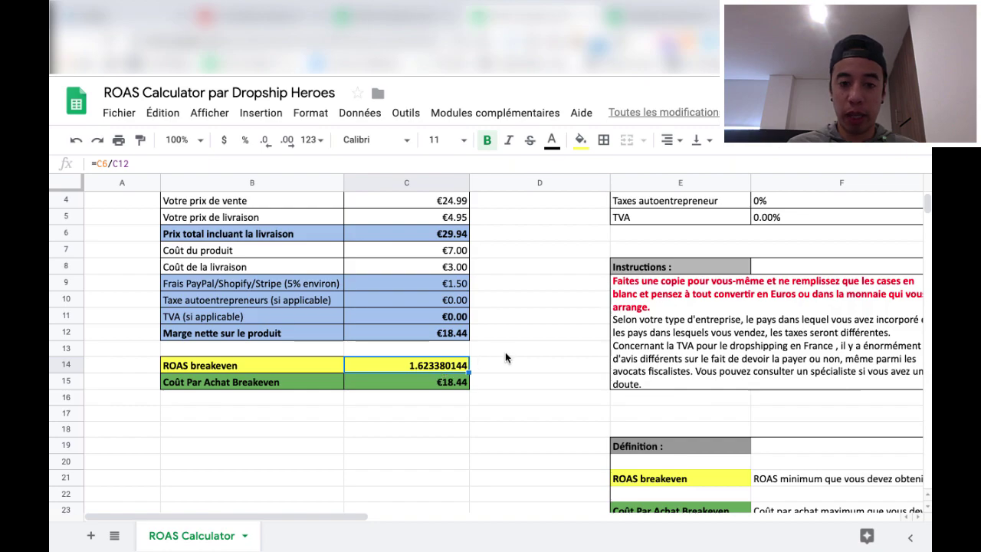
pyautogui.scroll(2, 538, 355)
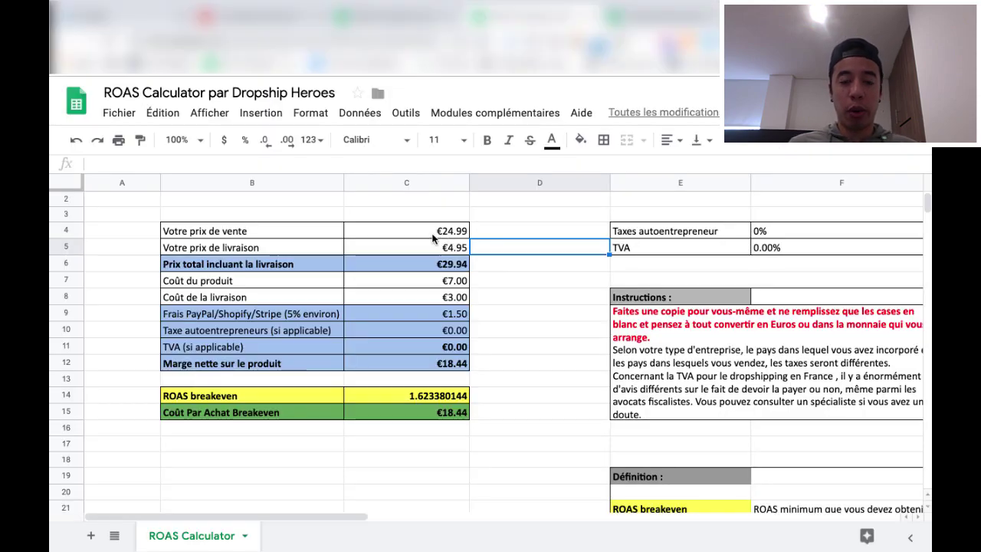
# Set the selling price (Votre prix de vente) to 34.99 and the shipping price (Votre prix de livraison) to 4.99.
pyautogui.click(433, 234)
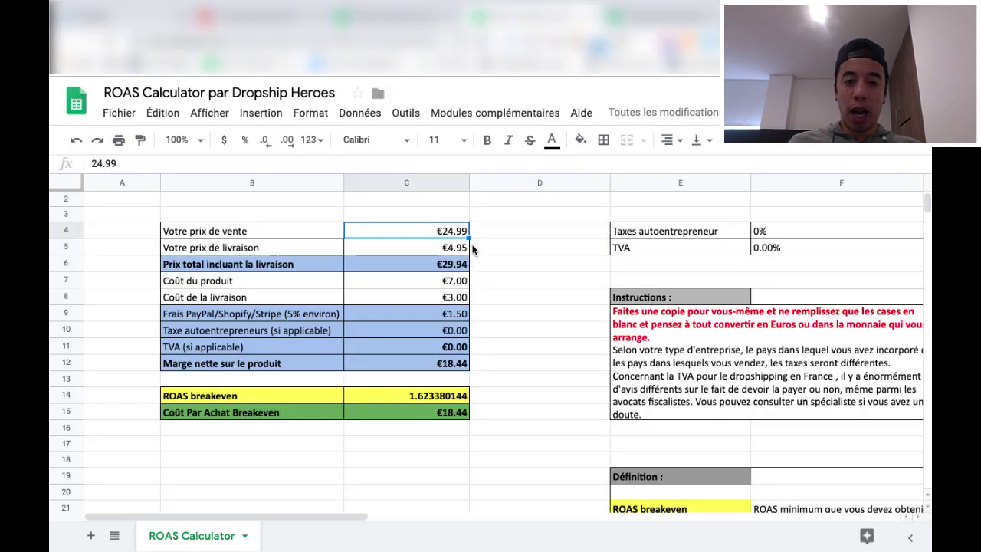
pyautogui.write('34.99')
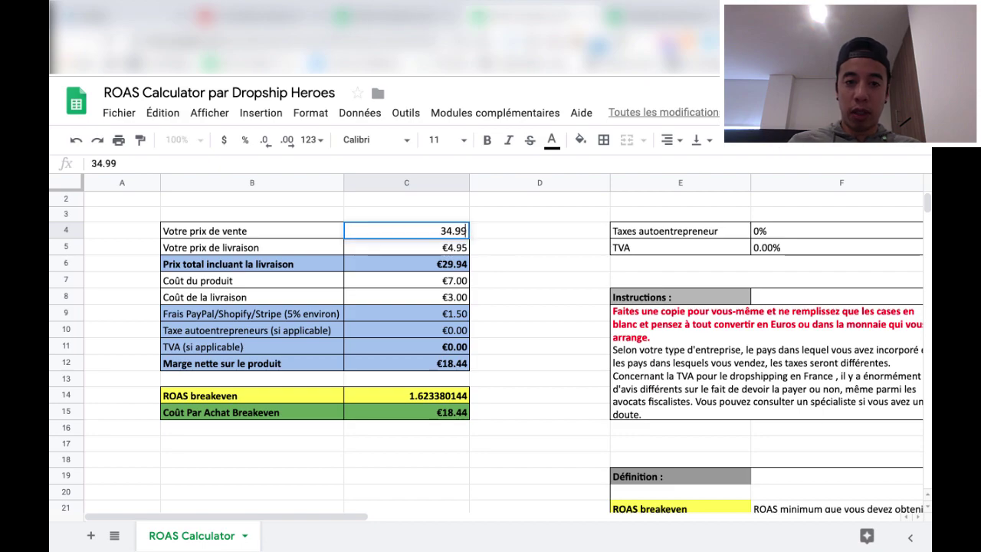
pyautogui.press('Return')
pyautogui.click(488, 264)
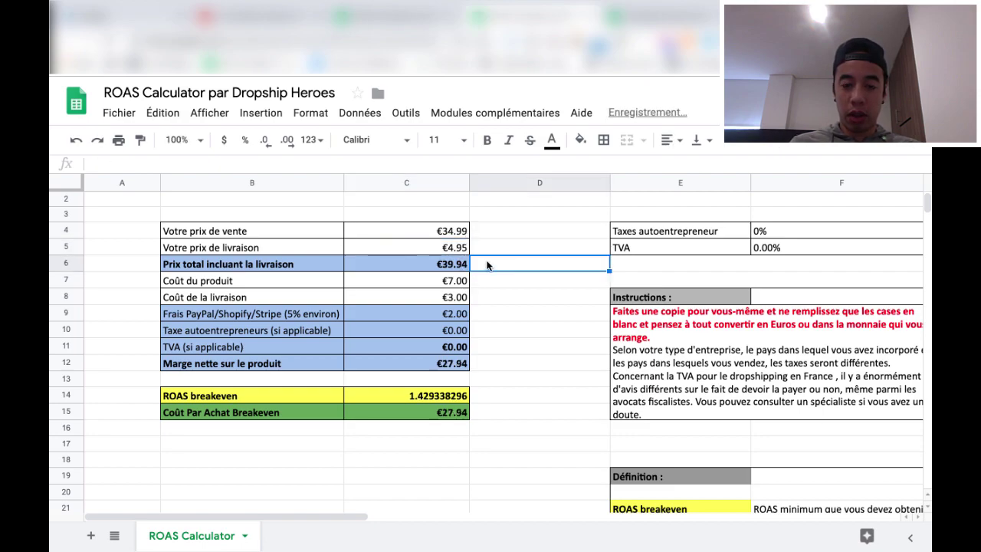
pyautogui.click(452, 249)
pyautogui.doubleClick(464, 247)
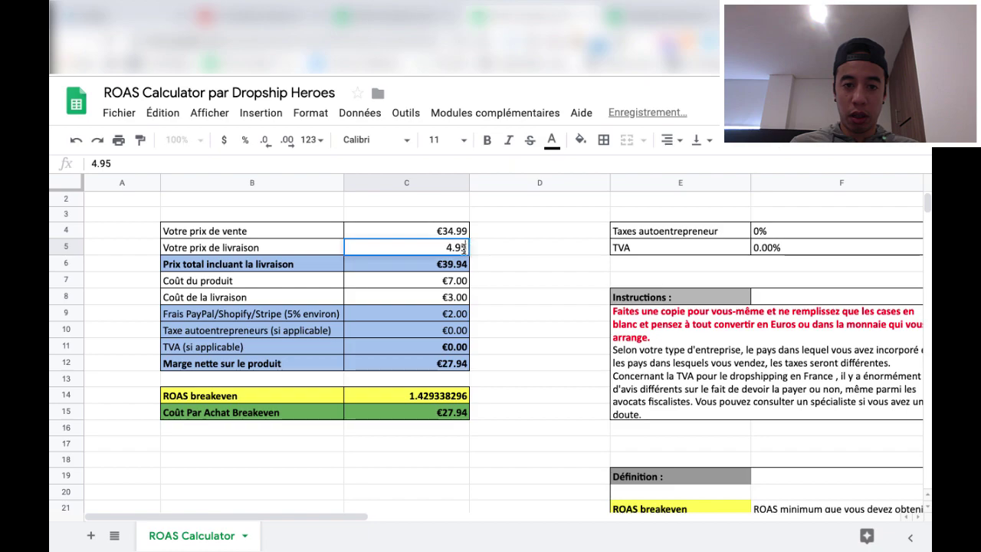
pyautogui.press('BackSpace')
pyautogui.write('9')
pyautogui.press('Return')
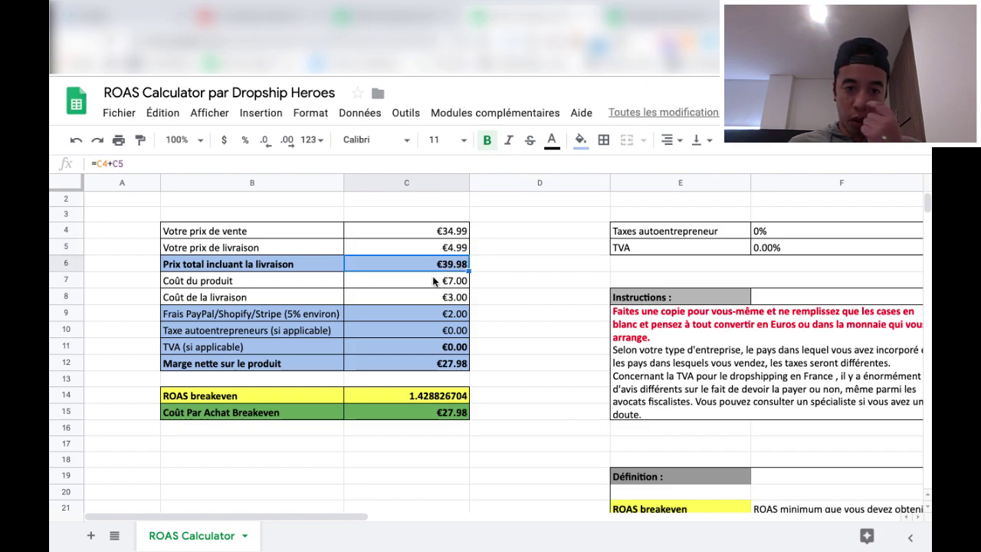
# Review the product cost, the shipping cost and the recalculated ROAS breakeven cell.
pyautogui.click(458, 284)
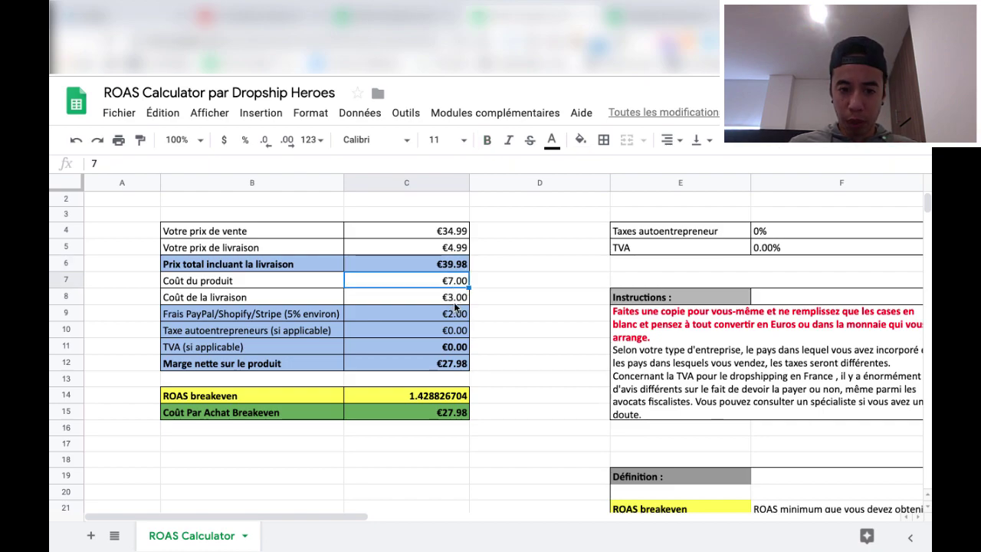
pyautogui.click(455, 303)
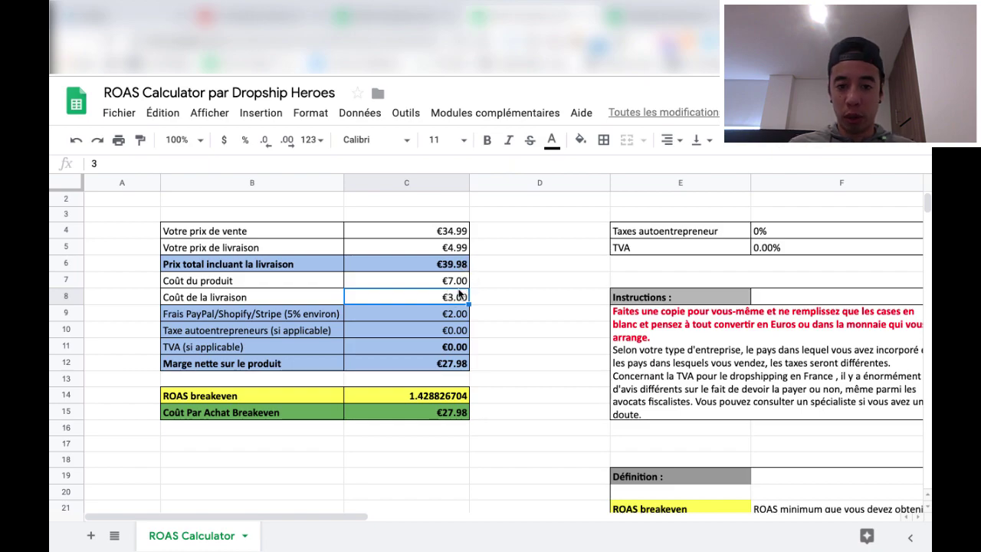
pyautogui.click(383, 395)
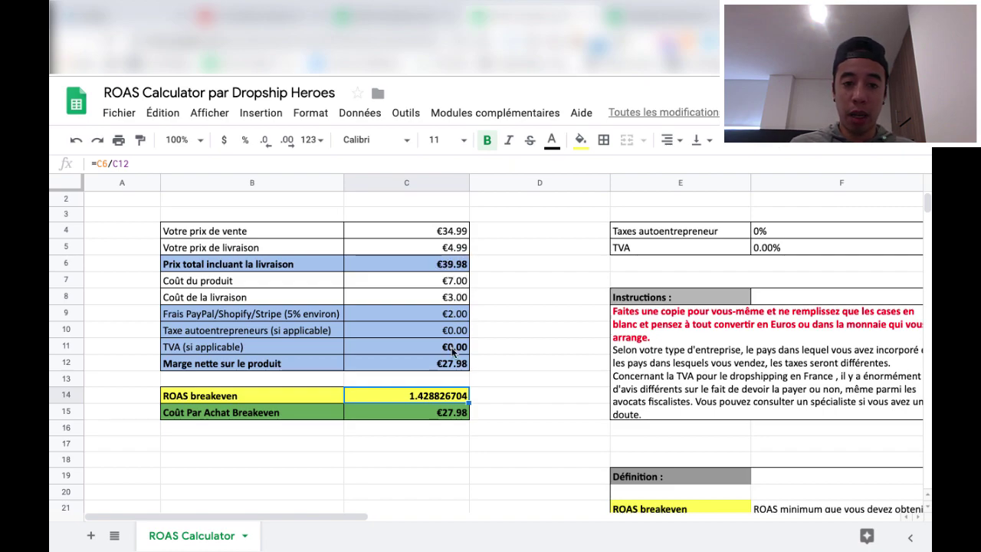
# Set the product cost (Coût du produit) to 5 and check the recalculated ROAS breakeven cell.
pyautogui.click(453, 287)
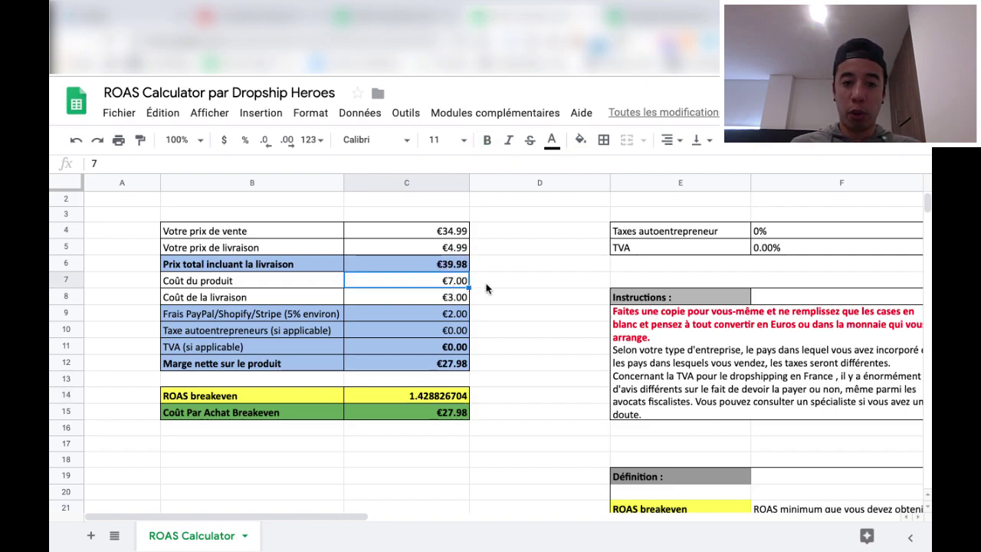
pyautogui.write('5')
pyautogui.click(481, 288)
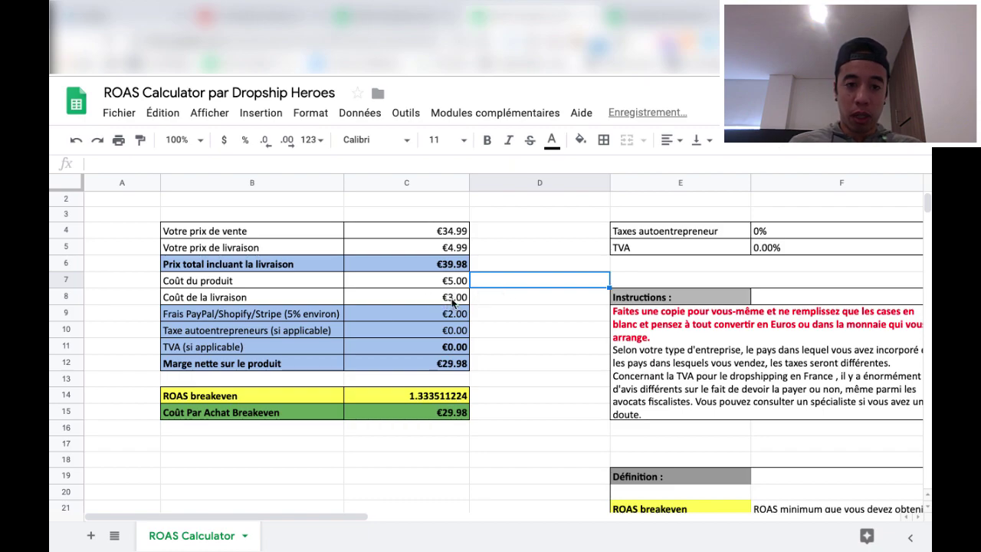
pyautogui.click(424, 401)
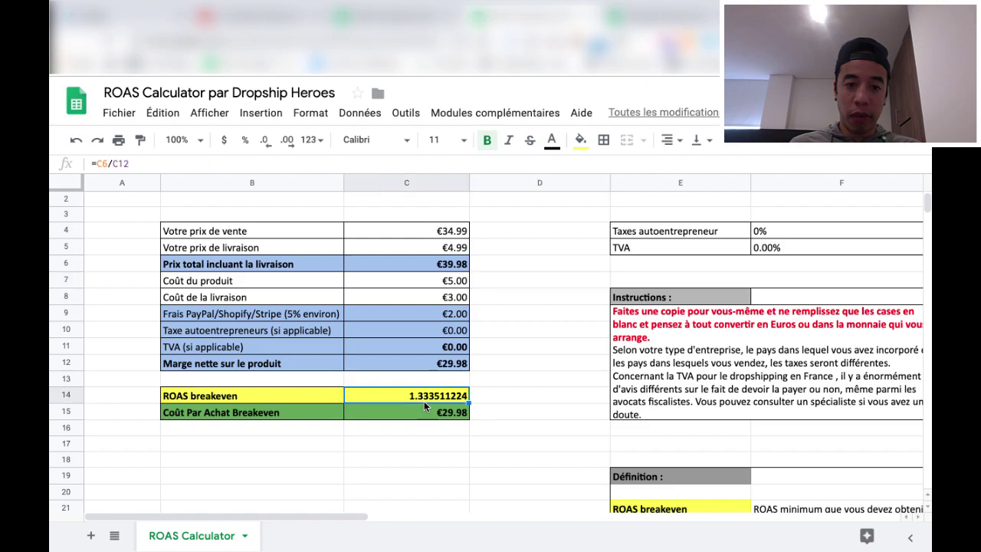
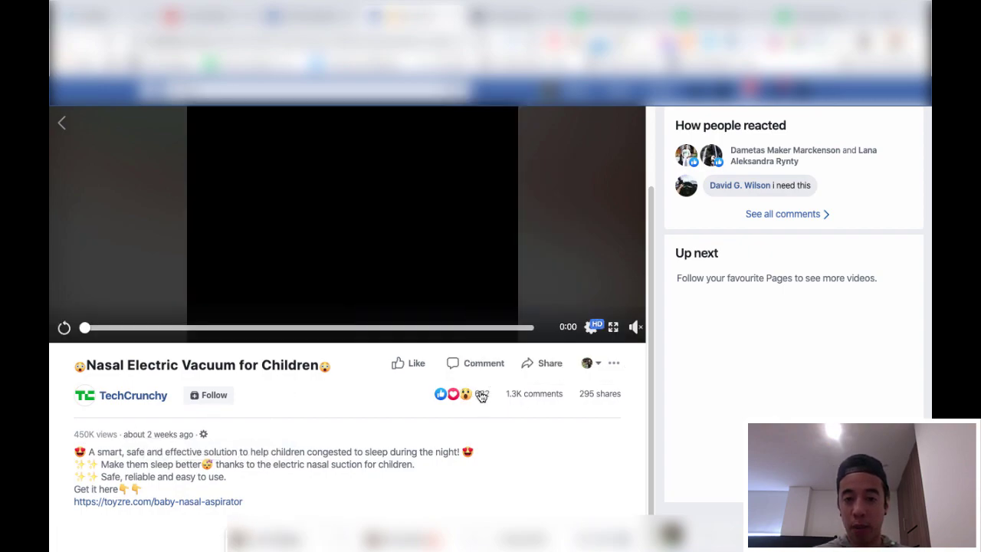
# Examine the reactions, comments, shares and publication date of the Nasal Electric Vacuum for Children video ad on Facebook.
pyautogui.moveTo(484, 402)
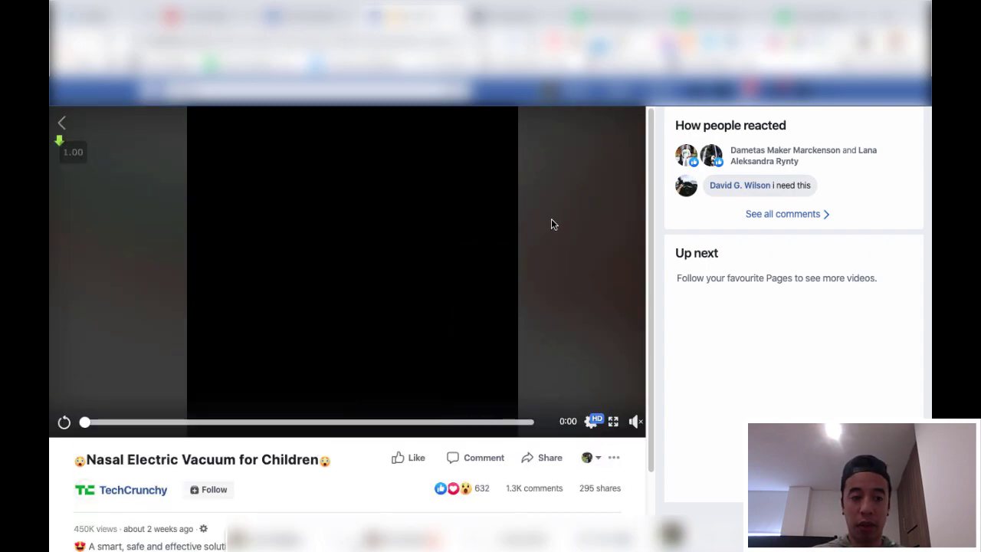
pyautogui.scroll(-2, 307, 225)
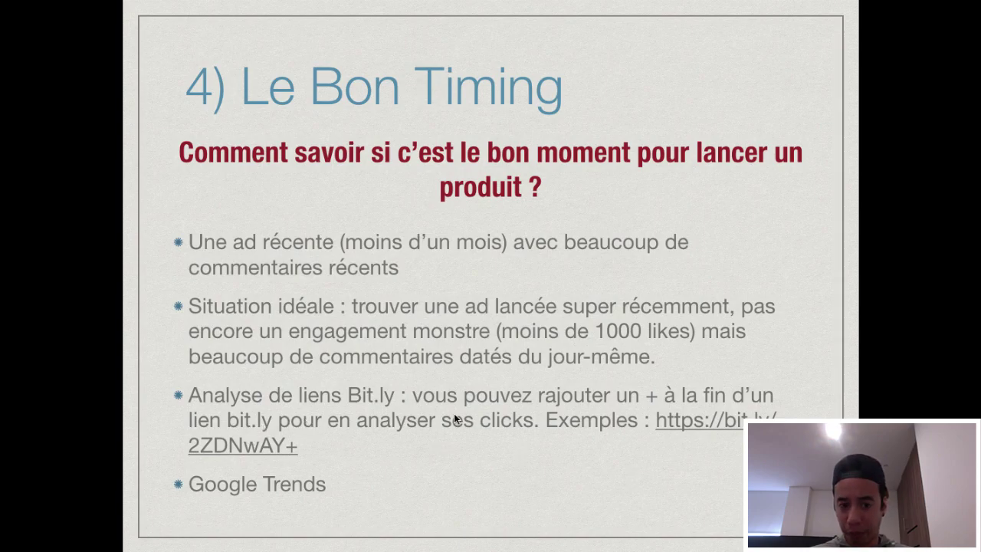
# Open the example bit.ly/2ZDNwAY+ link from the slide and examine its click history, referrers and locations.
pyautogui.click(688, 422)
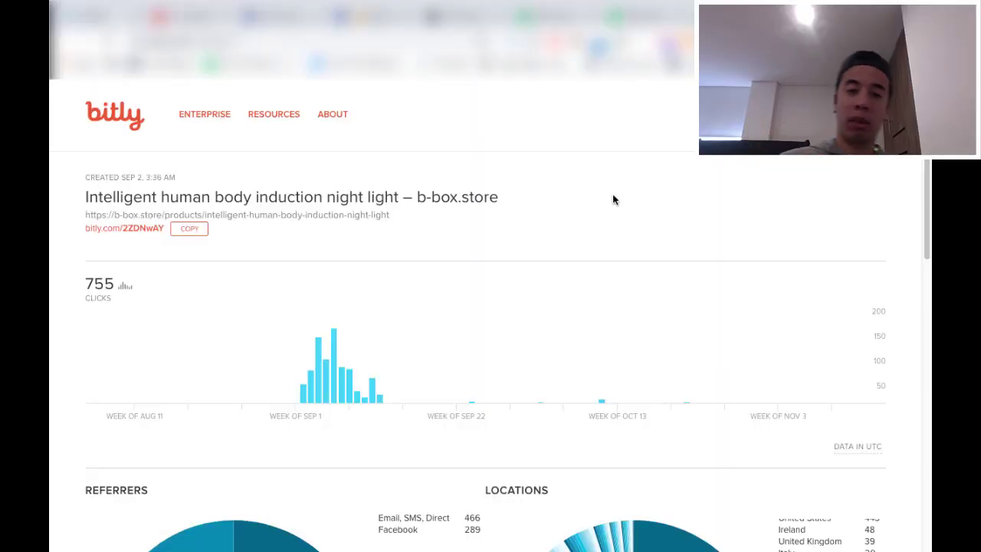
pyautogui.scroll(-3, 545, 222)
pyautogui.scroll(3, 544, 222)
pyautogui.scroll(-2, 544, 223)
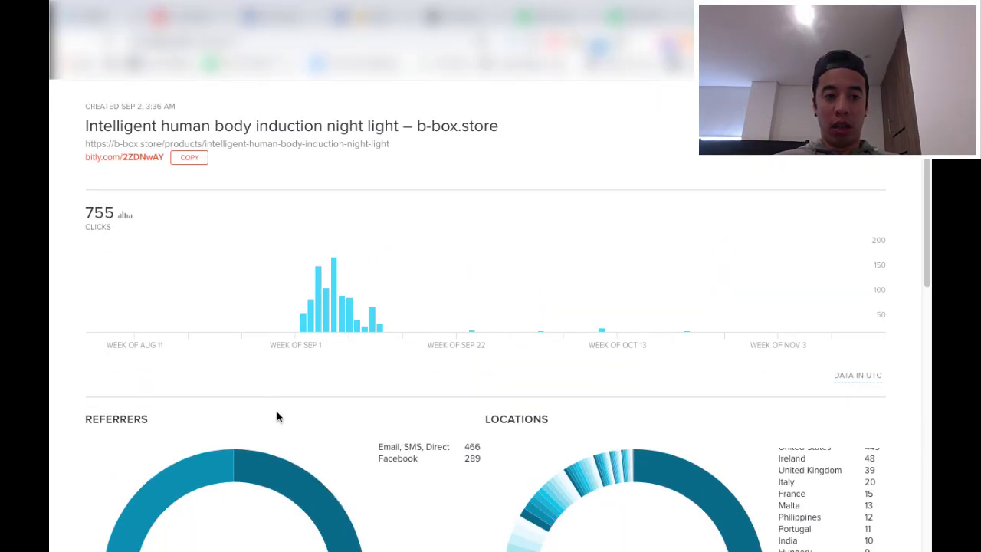
pyautogui.scroll(1, 260, 391)
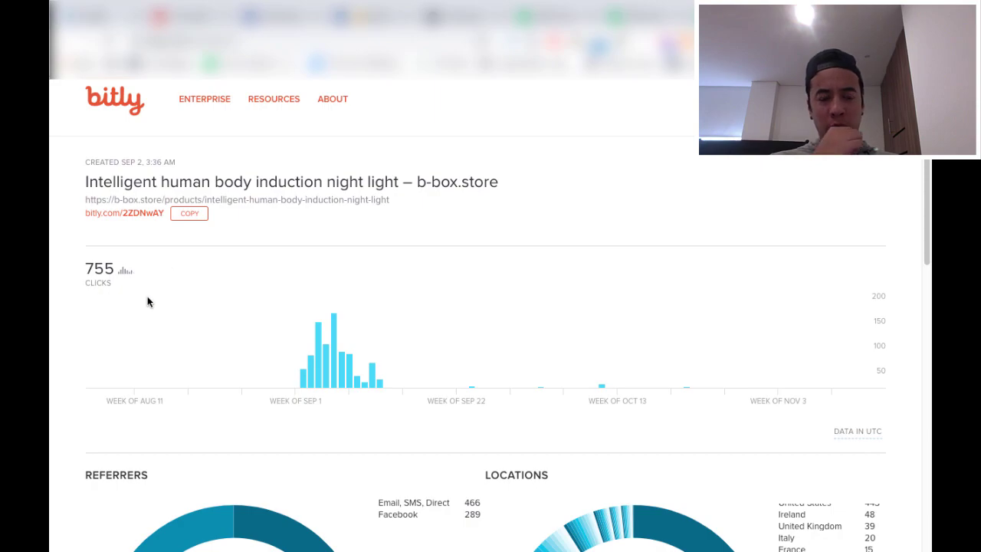
pyautogui.moveTo(302, 387)
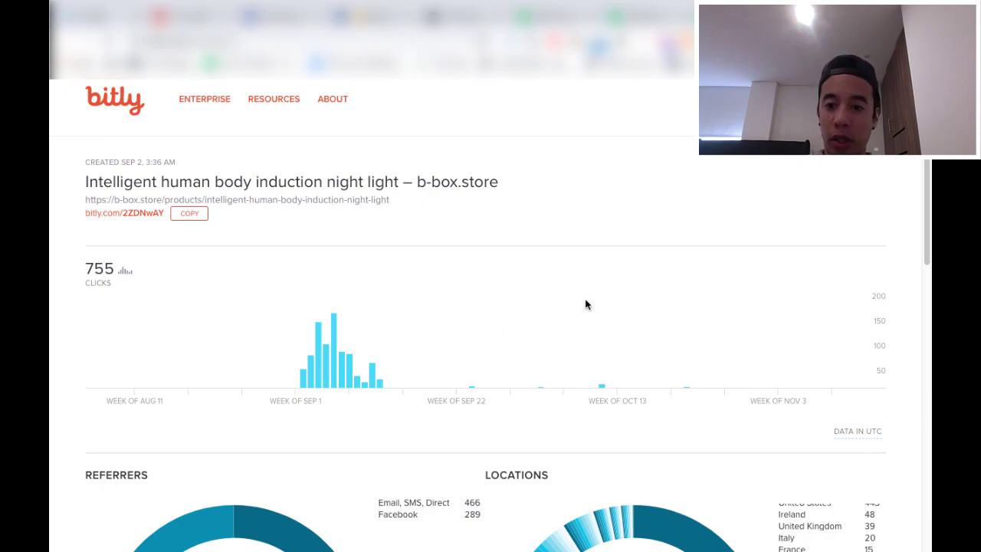
# Switch to Google Trends in the browser and search for the term Nasal Vacuum.
pyautogui.press('super+Tab')
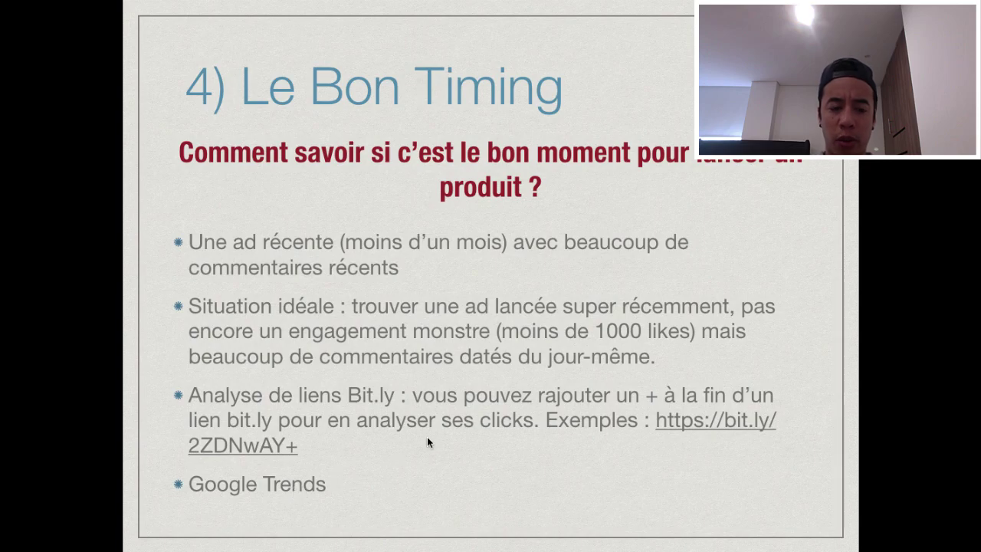
pyautogui.press('super+Tab')
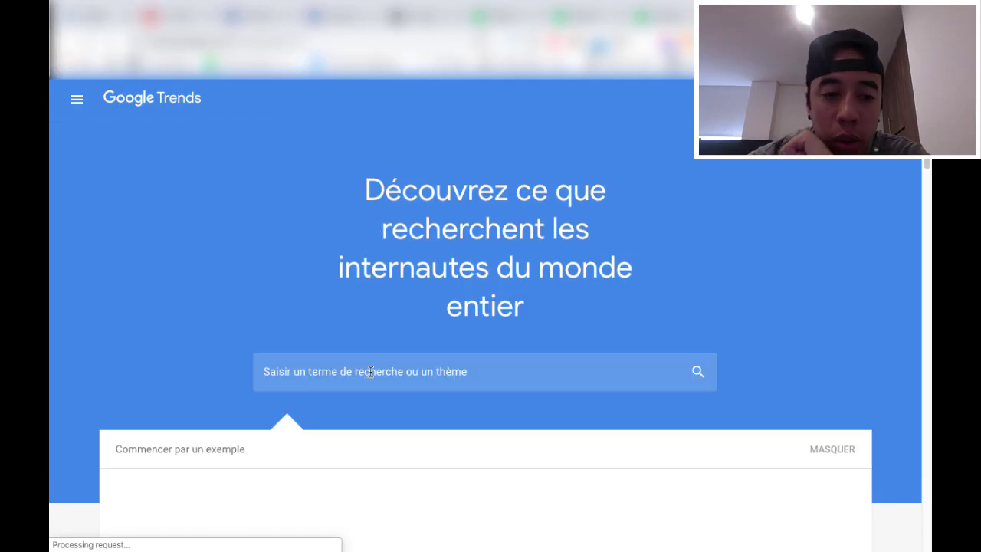
pyautogui.click(371, 372)
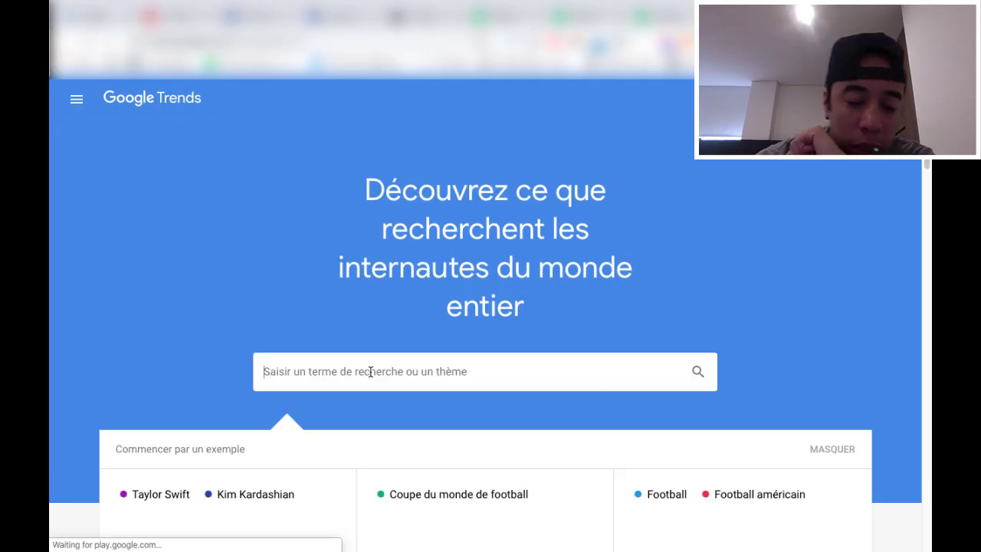
pyautogui.write('Nasal Electric Vacuum')
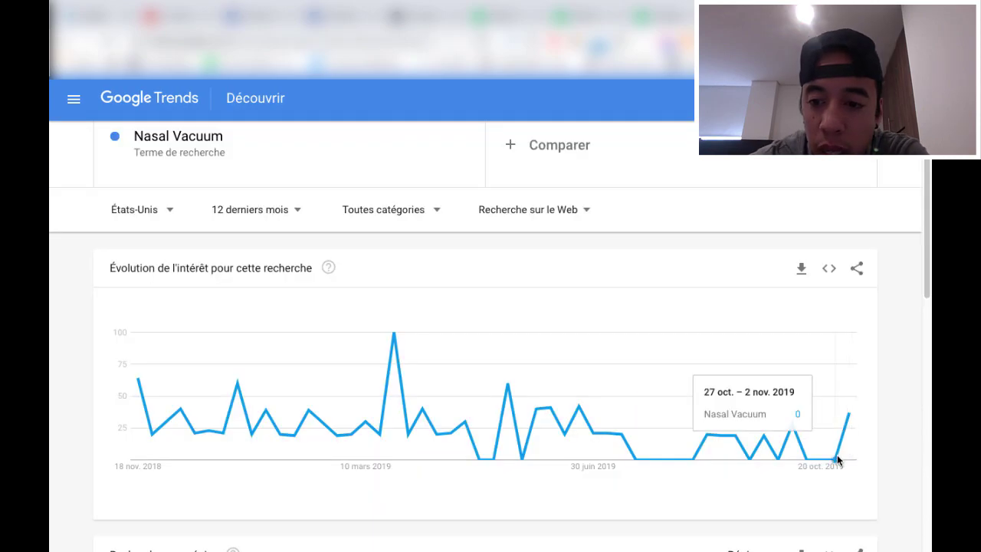
# Set the trend period to the last 30 days (30 derniers jours) and examine the recent interest curve.
pyautogui.click(271, 210)
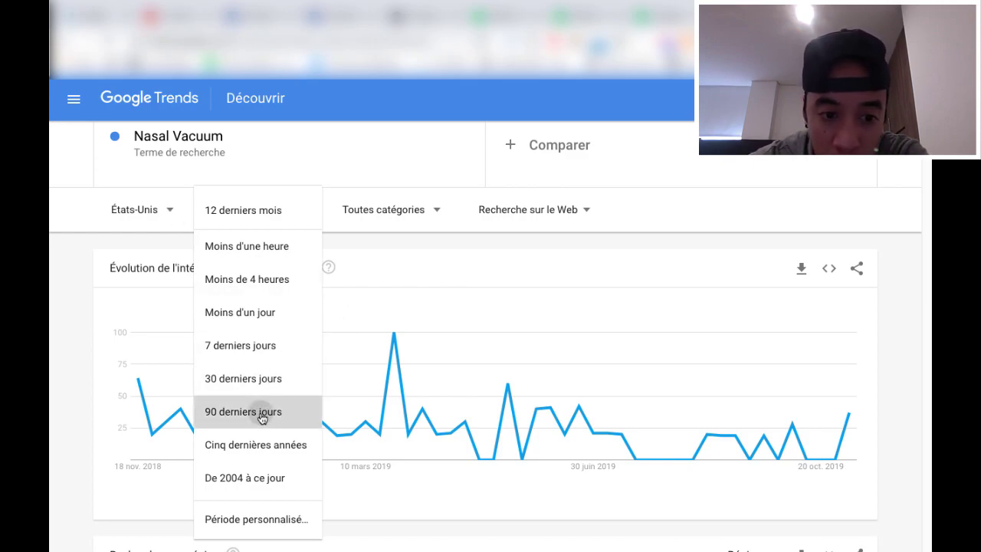
pyautogui.click(243, 379)
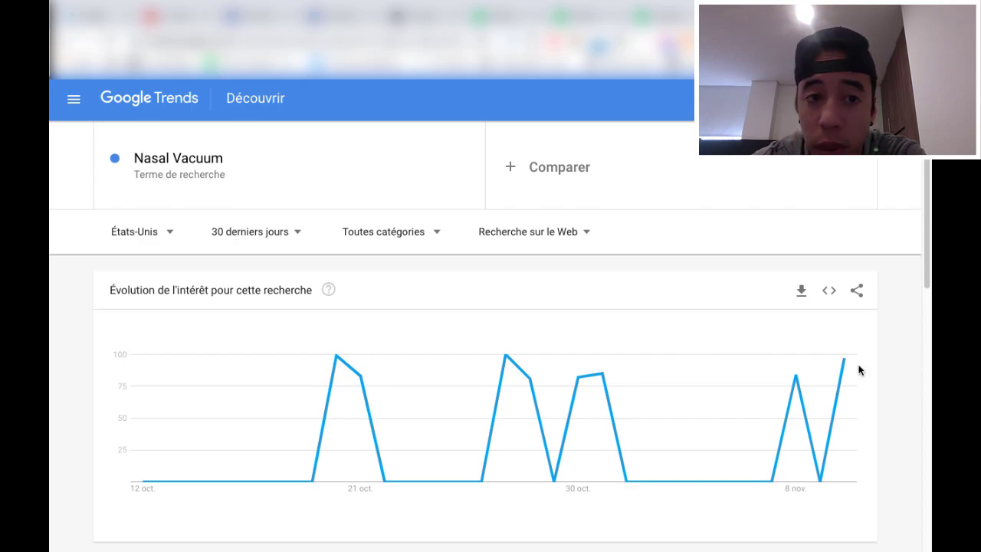
pyautogui.moveTo(850, 371)
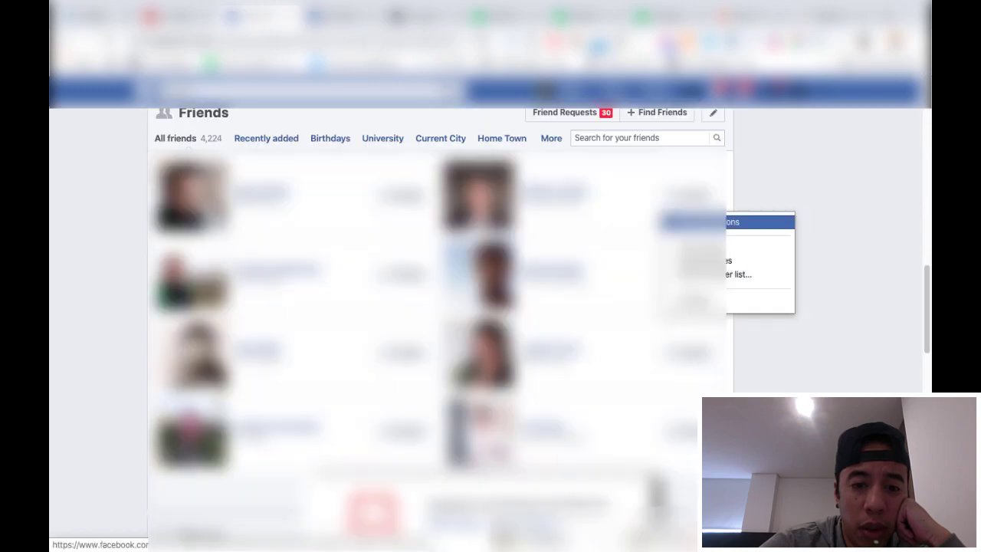
# Review the languages listed in the basic information of the Facebook profile.
pyautogui.scroll(3, 799, 270)
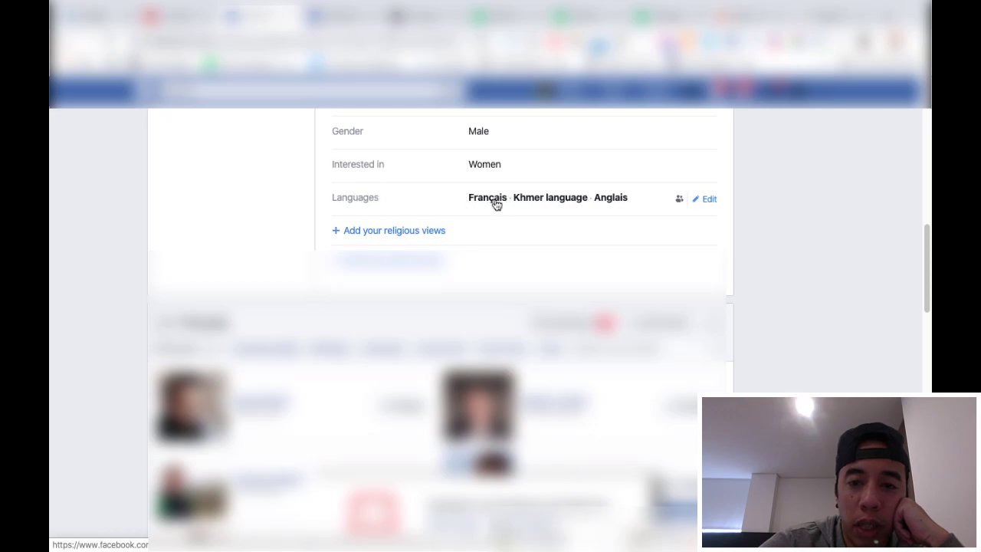
pyautogui.moveTo(614, 202)
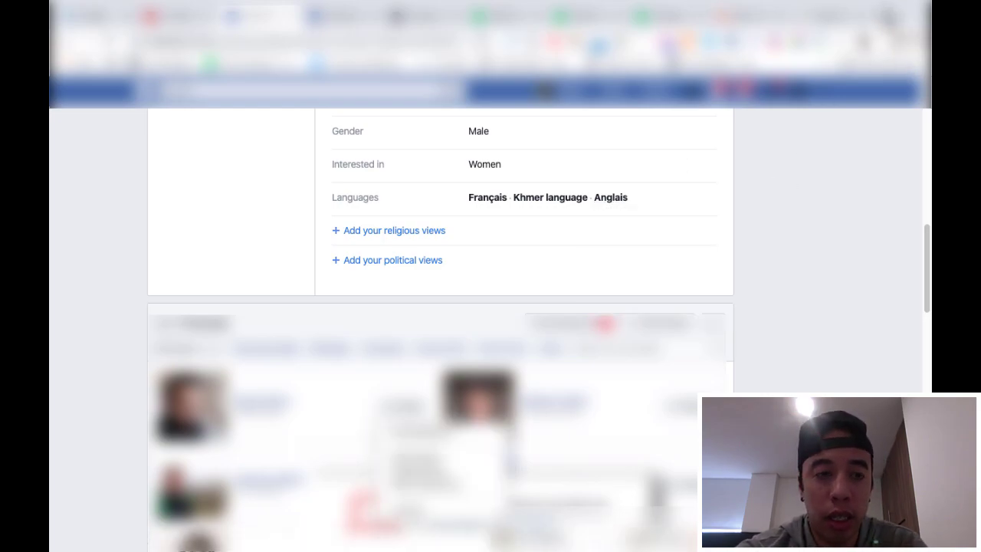
# Open the Facebook ad preferences page at facebook.com/ads/preferences in a new browser tab.
pyautogui.hotkey('ctrl', 't')
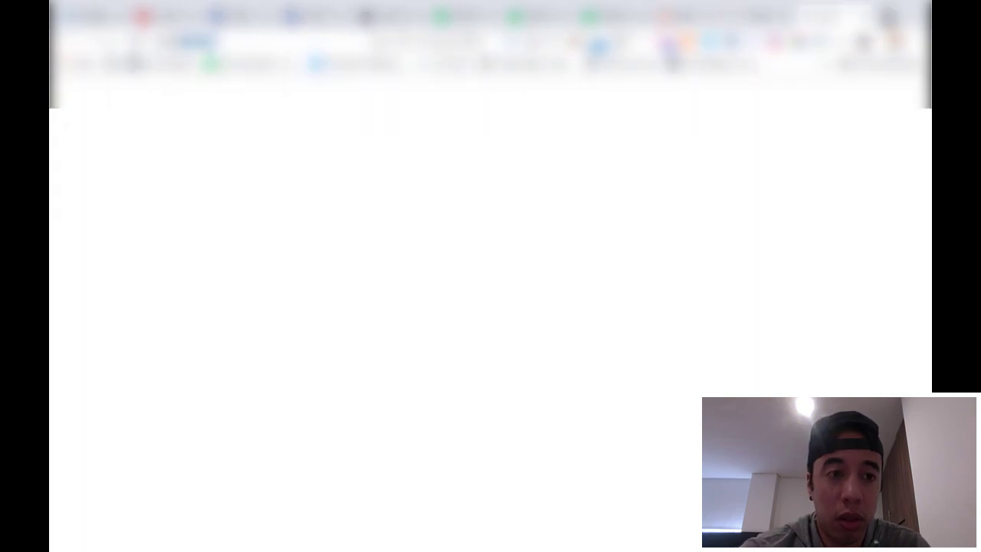
pyautogui.write('facebook.com/ads/pref')
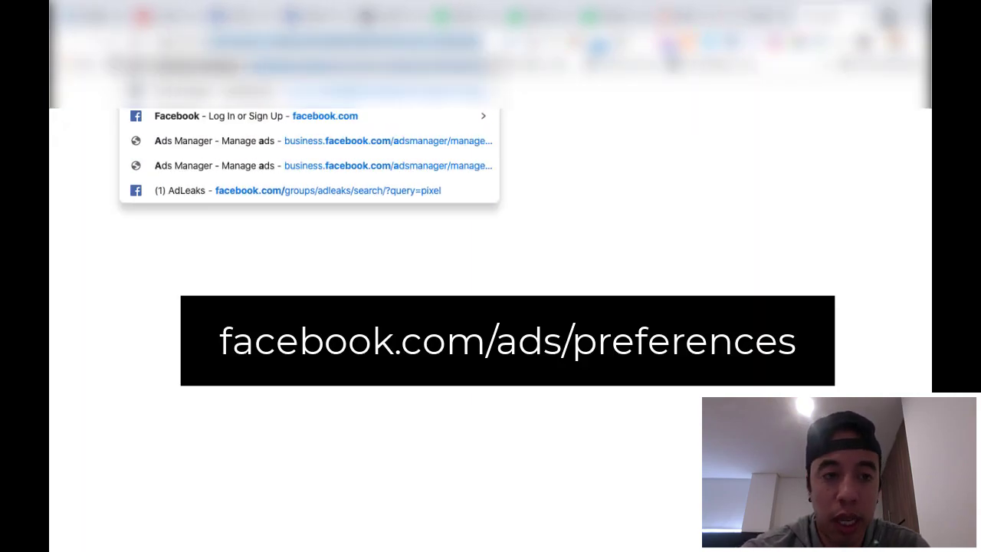
pyautogui.write('erences')
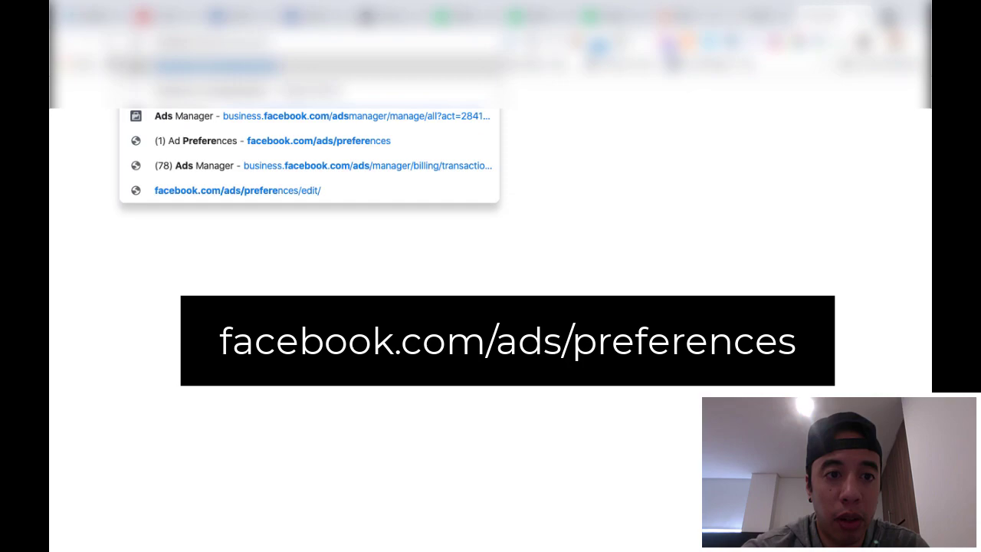
pyautogui.press('Return')
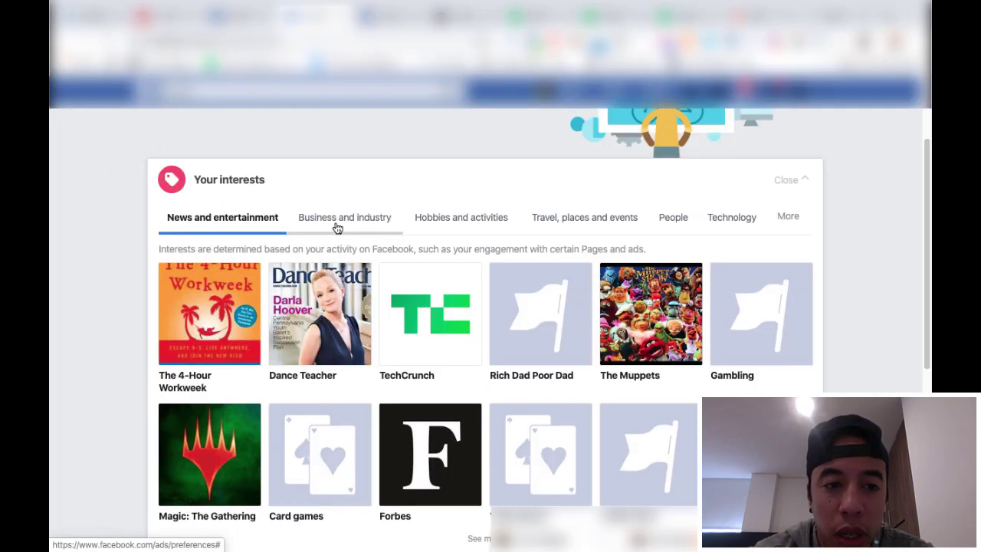
# Show the Business and industry interests, expand the list once and read why individual interests were assigned.
pyautogui.click(337, 222)
pyautogui.scroll(-1, 506, 238)
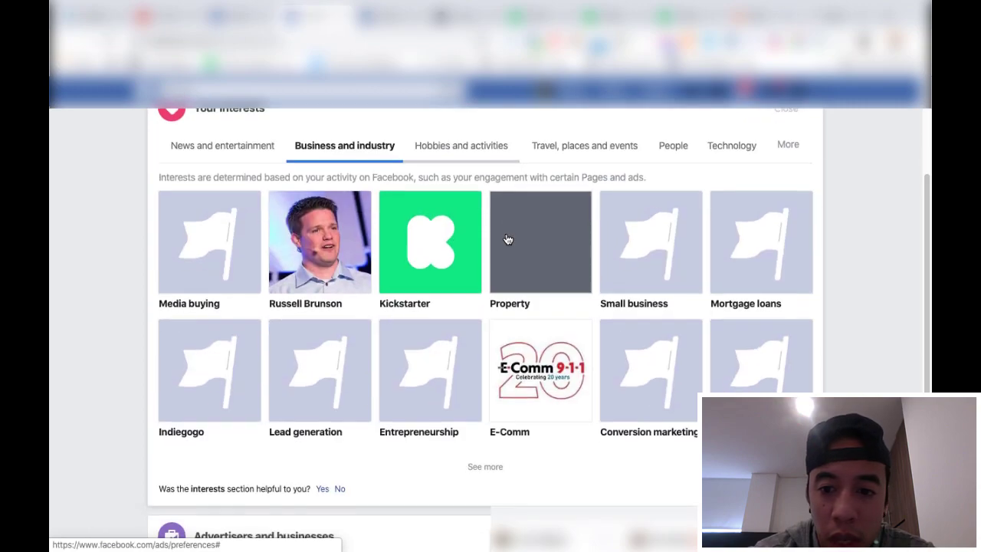
pyautogui.scroll(-1, 629, 276)
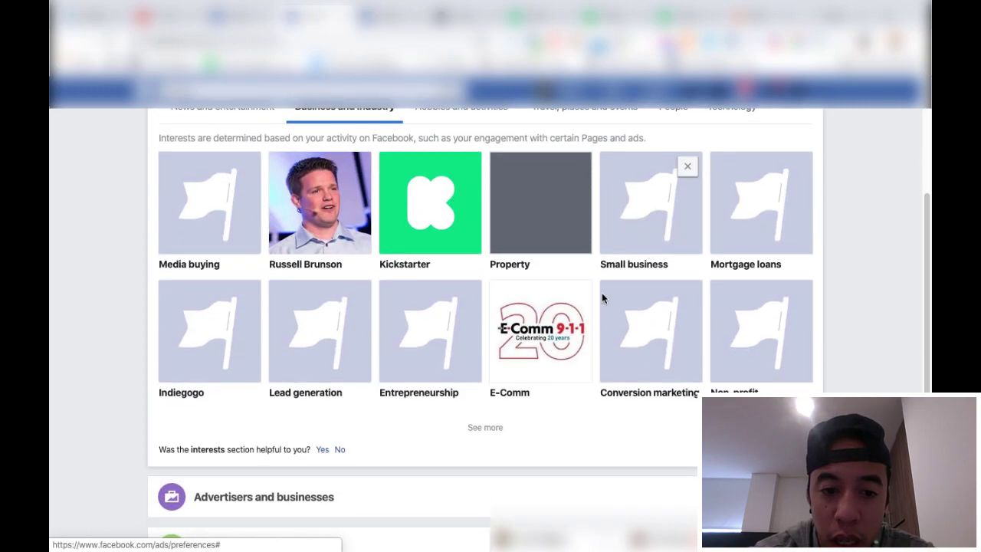
pyautogui.click(478, 430)
pyautogui.scroll(-1, 550, 290)
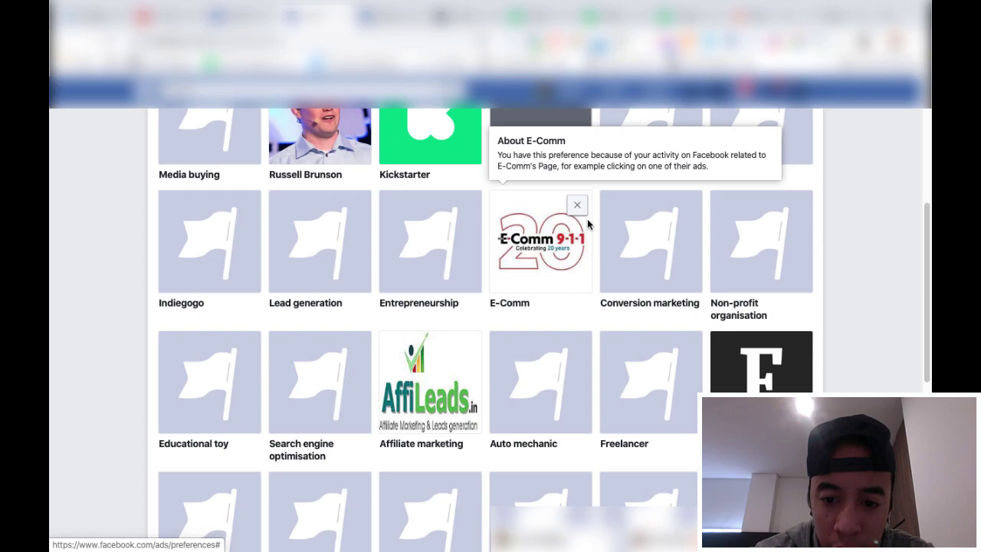
pyautogui.scroll(-1, 588, 219)
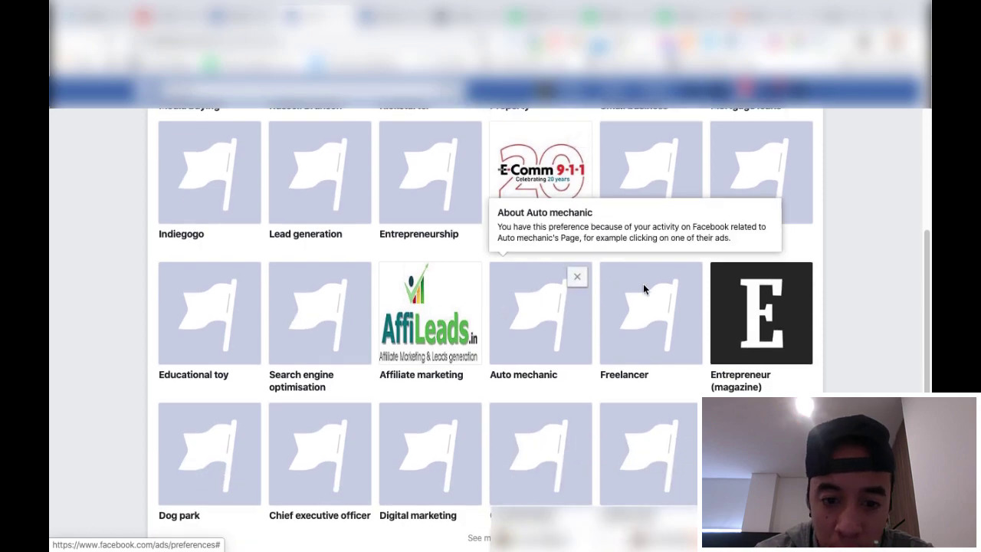
pyautogui.scroll(-2, 644, 283)
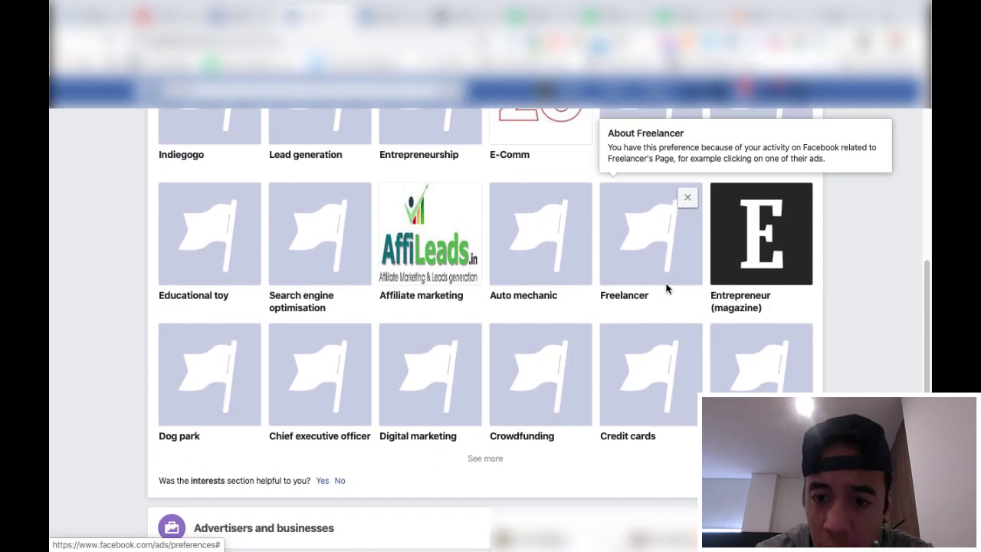
pyautogui.scroll(2, 629, 319)
pyautogui.scroll(2, 355, 269)
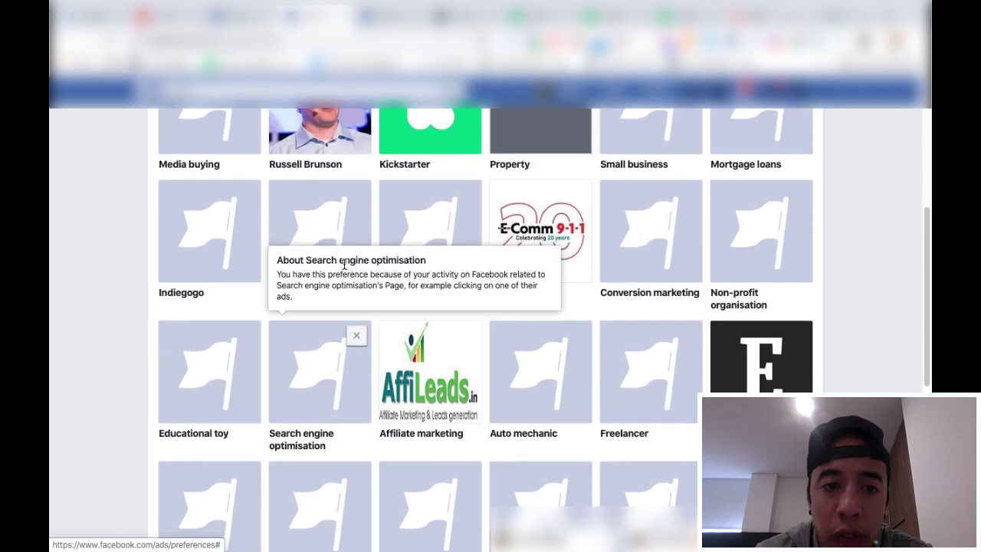
pyautogui.scroll(1, 261, 241)
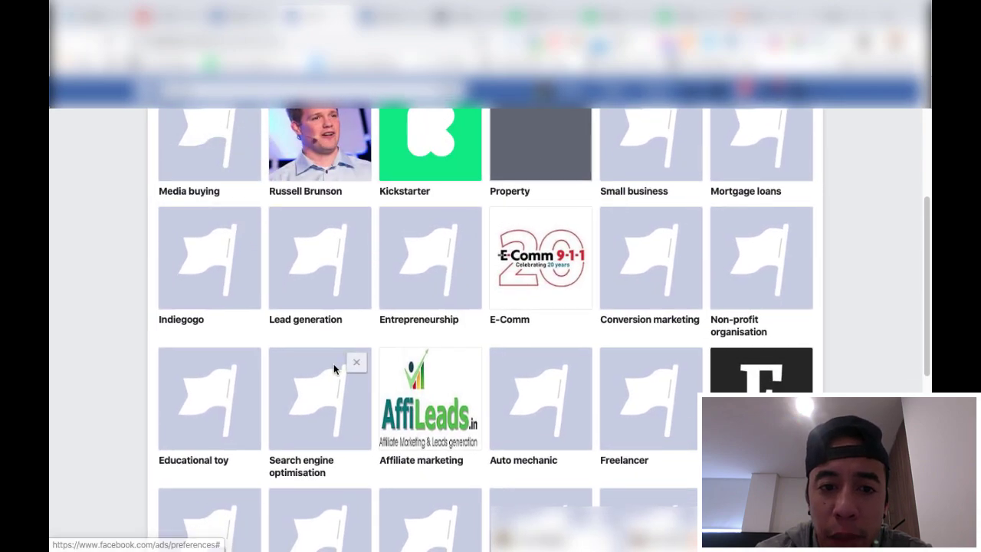
pyautogui.scroll(-3, 333, 367)
pyautogui.scroll(-3, 414, 322)
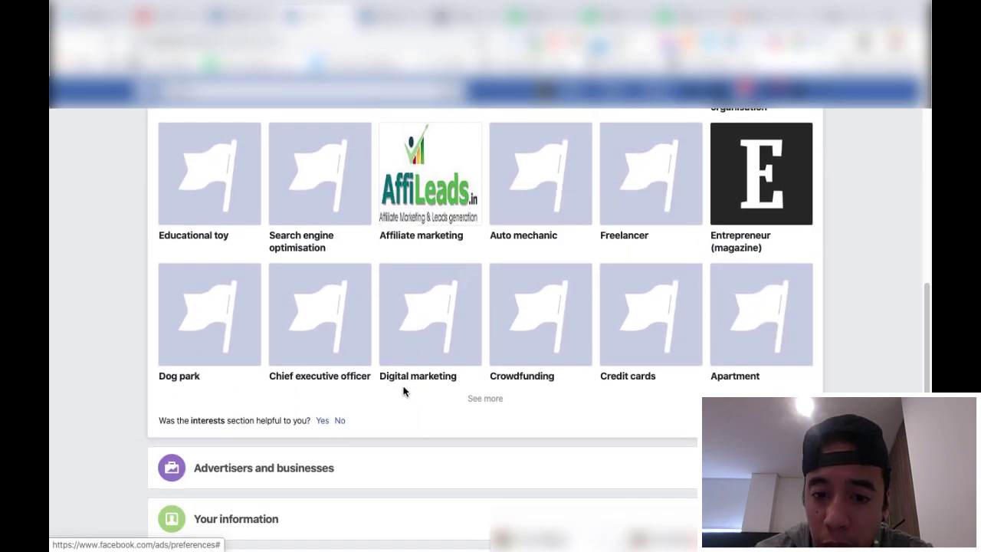
# Expand the Business and industry interests further and examine the additional entries, such as Poor posture and Email marketing.
pyautogui.click(479, 398)
pyautogui.scroll(-2, 536, 311)
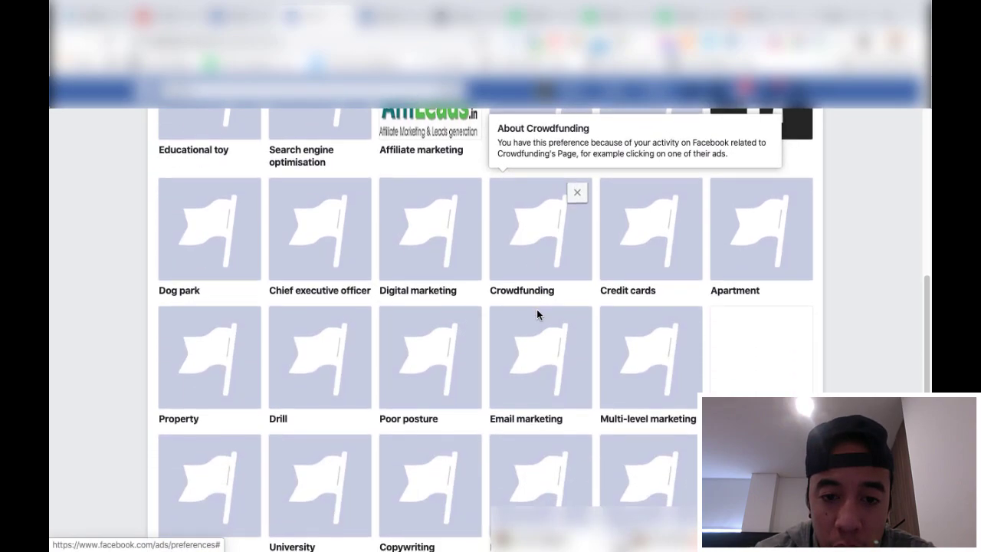
pyautogui.moveTo(432, 321)
pyautogui.scroll(-1, 587, 256)
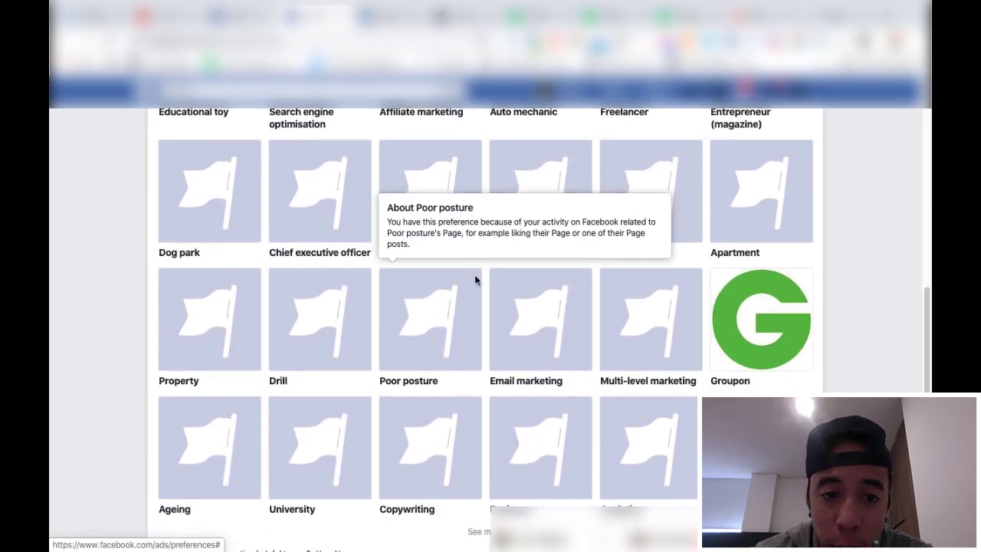
pyautogui.scroll(-2, 529, 254)
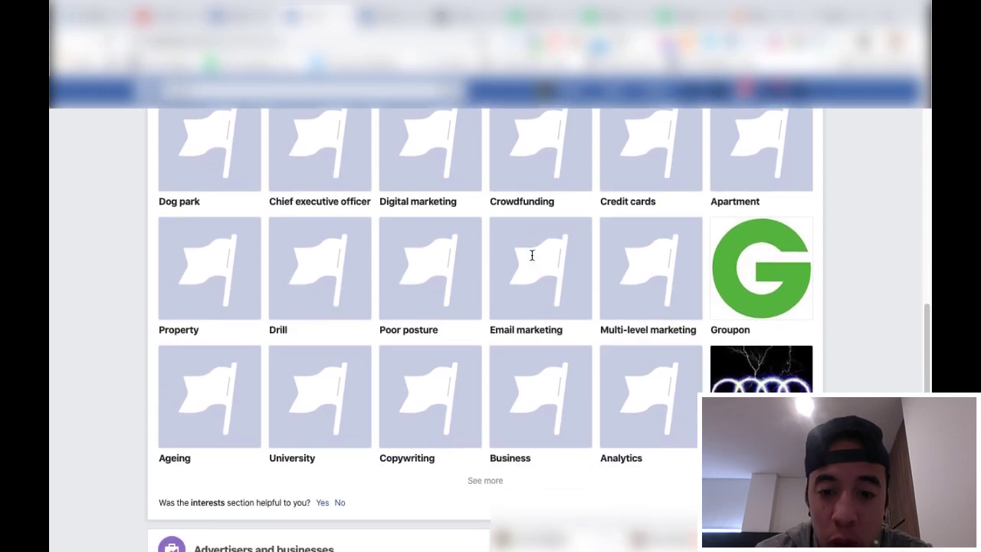
pyautogui.moveTo(491, 237)
pyautogui.scroll(-1, 489, 240)
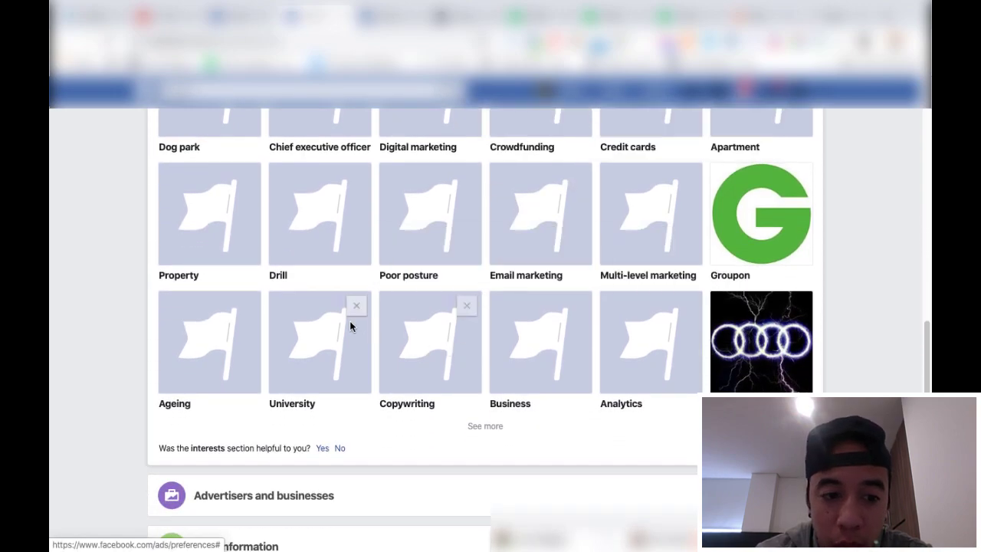
# Expand the Business and industry interests two more times and examine entries such as Memory foam, Teacher and As seen on TV.
pyautogui.click(486, 428)
pyautogui.scroll(-5, 543, 304)
pyautogui.moveTo(565, 266)
pyautogui.scroll(-1, 471, 344)
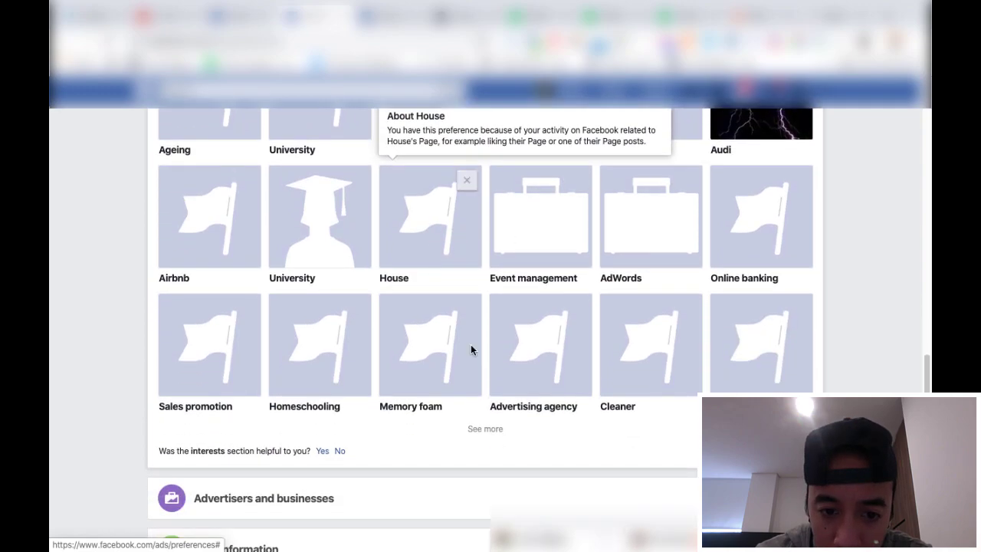
pyautogui.click(479, 430)
pyautogui.scroll(-5, 506, 268)
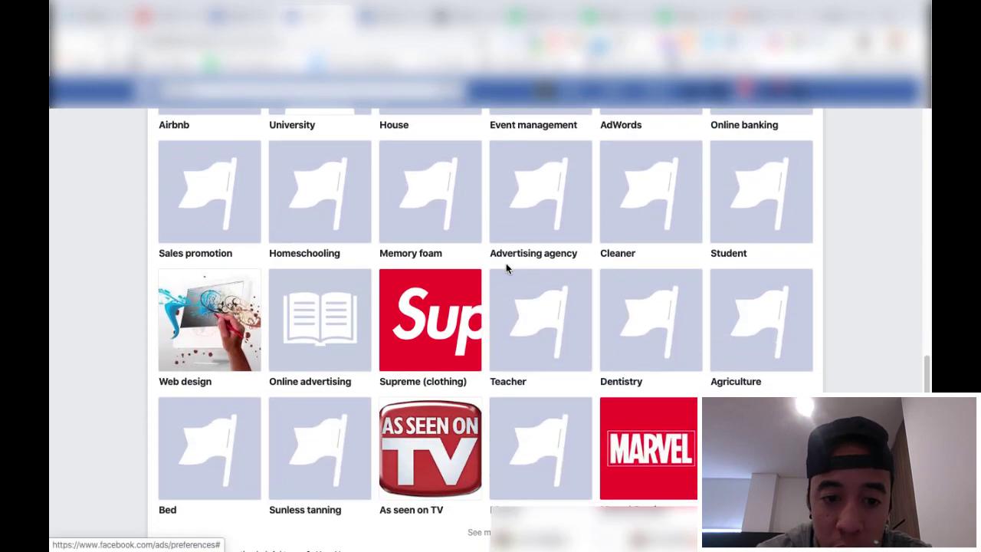
pyautogui.moveTo(506, 268)
pyautogui.scroll(-1, 506, 268)
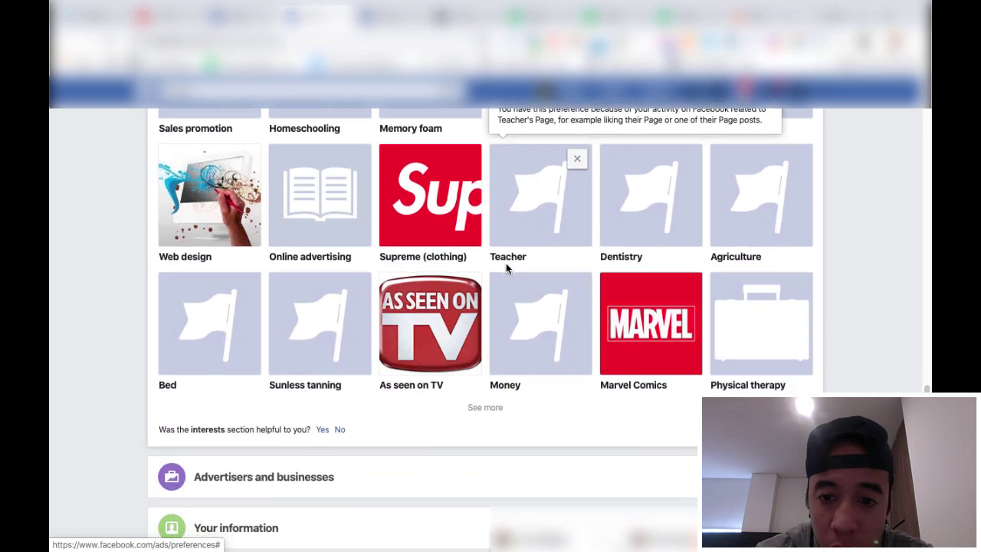
# Expand the interests list three more times and examine the further entries, such as Woodworking, Lamborghini and PayPal.
pyautogui.click(489, 410)
pyautogui.scroll(-6, 596, 235)
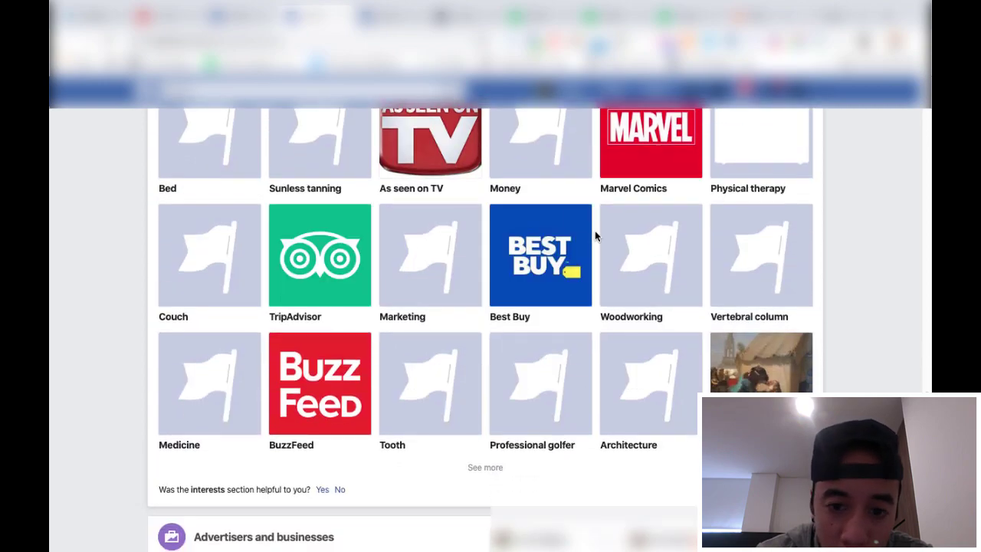
pyautogui.scroll(-1, 553, 244)
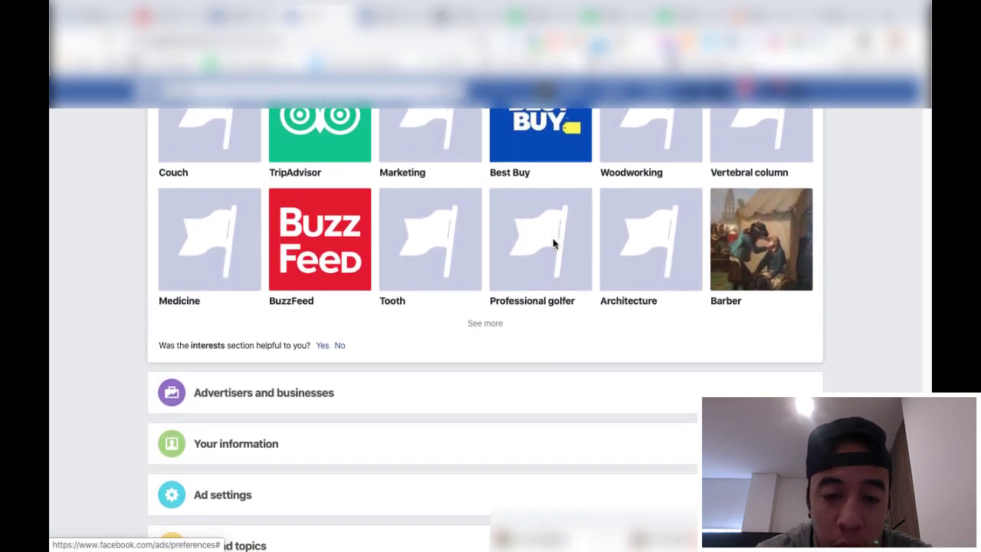
pyautogui.click(483, 342)
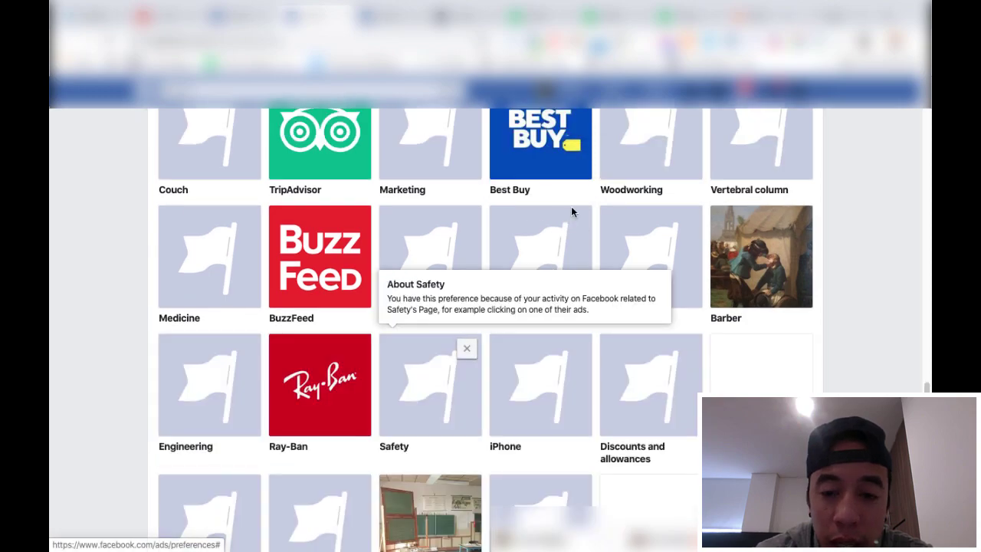
pyautogui.scroll(-4, 580, 202)
pyautogui.scroll(-2, 580, 204)
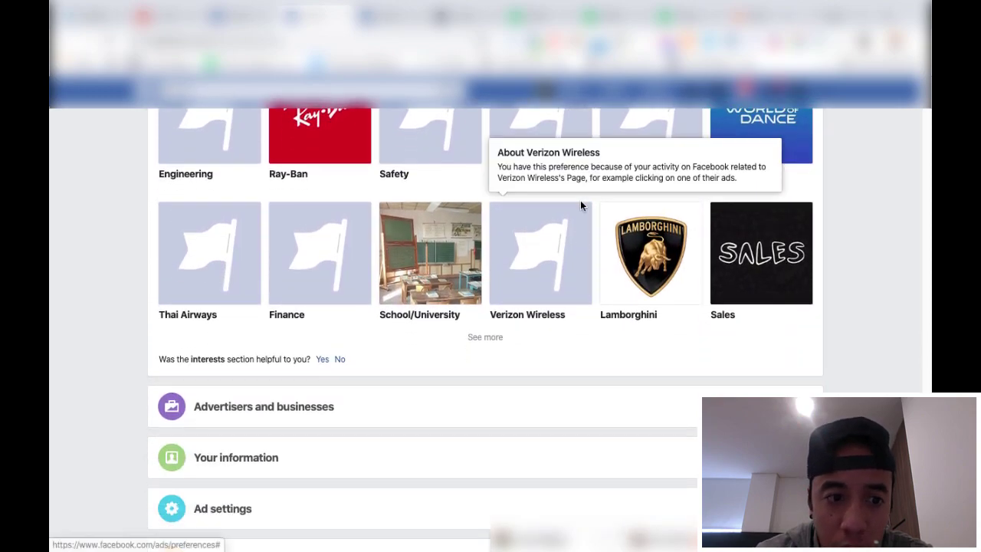
pyautogui.click(472, 342)
pyautogui.scroll(-4, 598, 186)
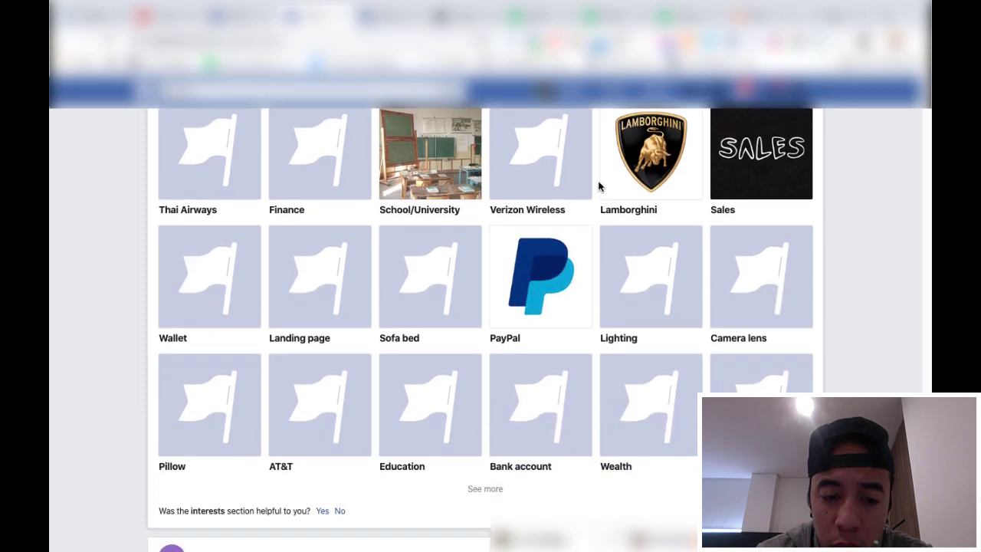
# Look back over the whole expanded Business and industry interests list, up to its first entries and down again.
pyautogui.scroll(5, 598, 187)
pyautogui.scroll(-5, 588, 253)
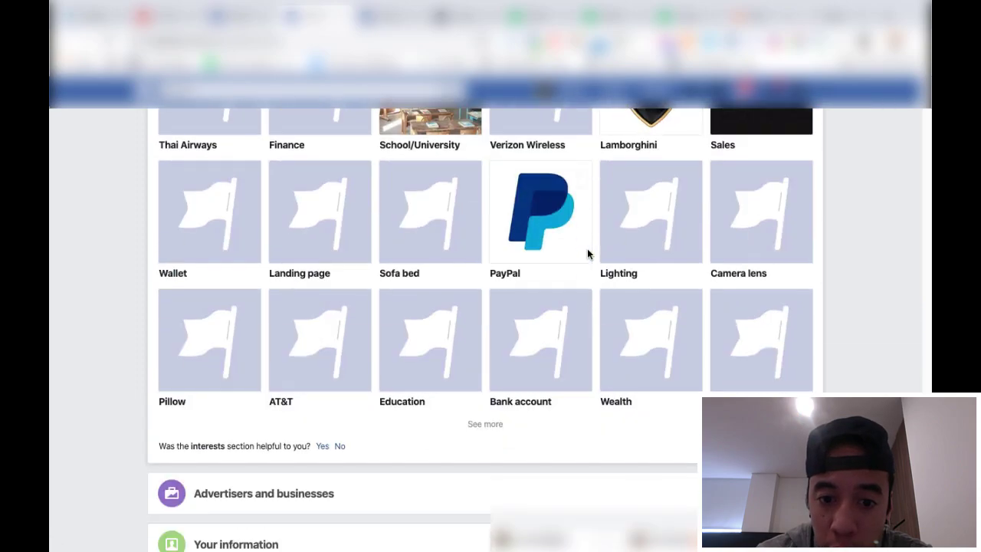
pyautogui.scroll(5, 588, 253)
pyautogui.scroll(10, 587, 249)
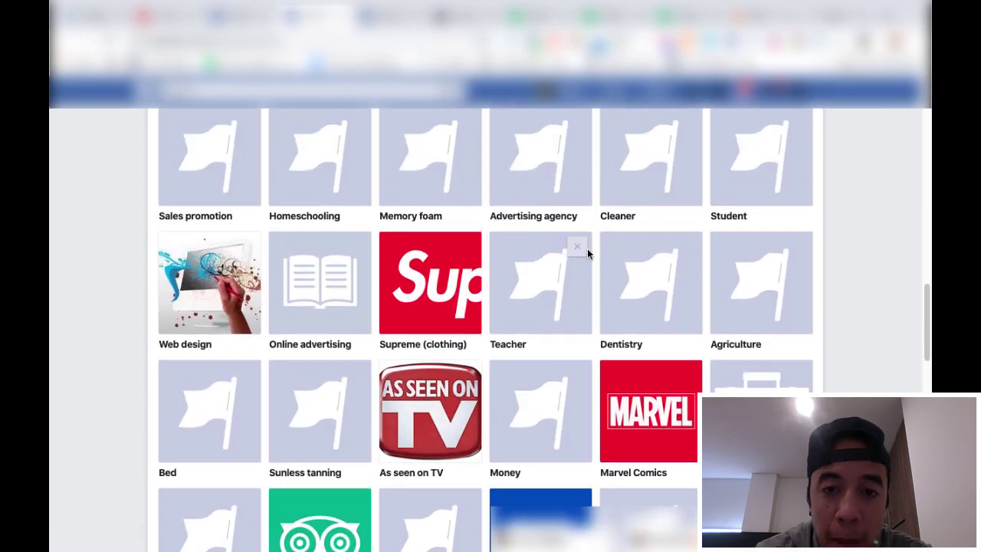
pyautogui.scroll(-4, 587, 248)
pyautogui.scroll(3, 588, 248)
pyautogui.scroll(10, 587, 248)
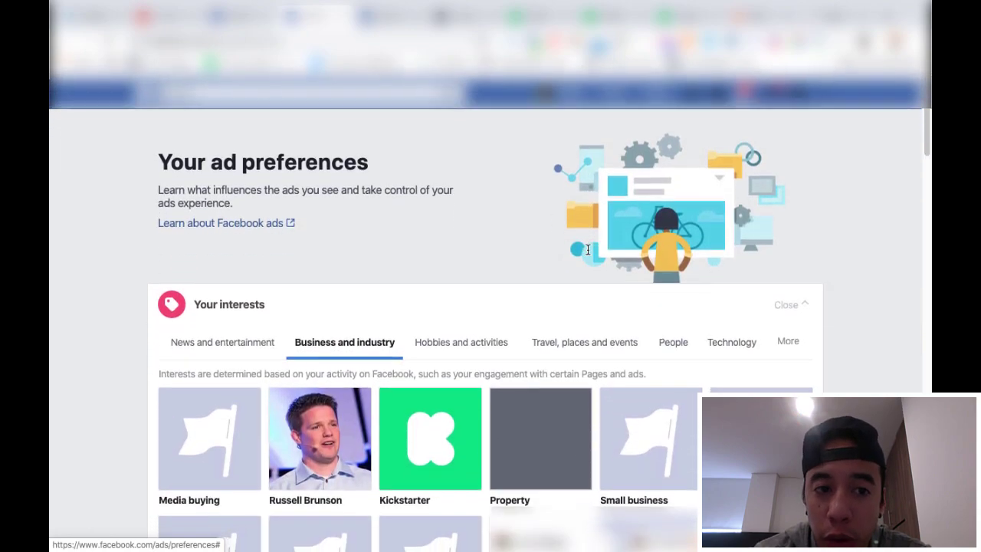
pyautogui.scroll(-10, 510, 217)
pyautogui.scroll(2, 510, 218)
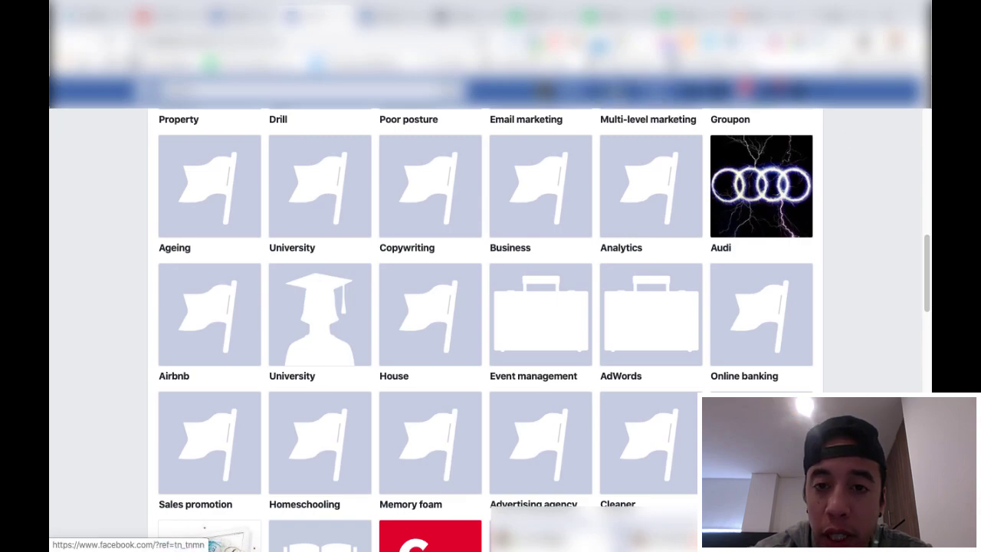
# Open the Facebook home news feed and dismiss the browser extension popup covering it.
pyautogui.click(717, 90)
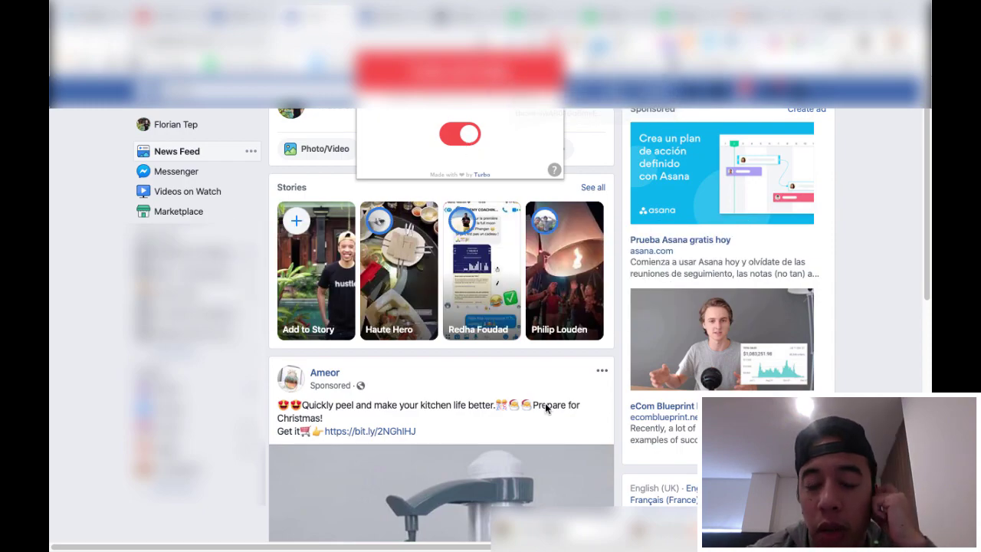
pyautogui.click(563, 369)
pyautogui.scroll(1, 588, 219)
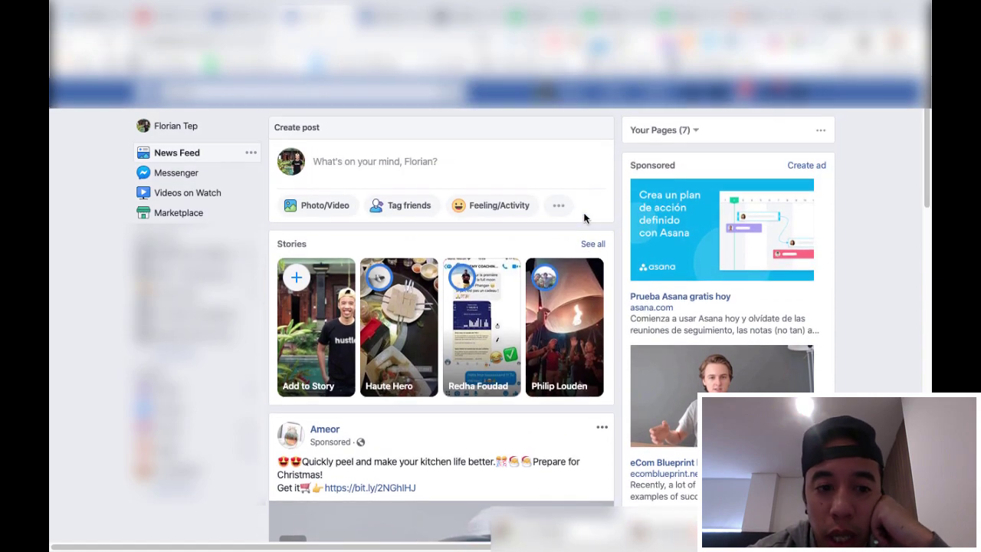
# Examine the sponsored Ameor post for the Stainless Steel Electric Fruit Peeler, including its text, video and shop link.
pyautogui.scroll(-4, 539, 226)
pyautogui.scroll(-1, 539, 220)
pyautogui.scroll(2, 539, 220)
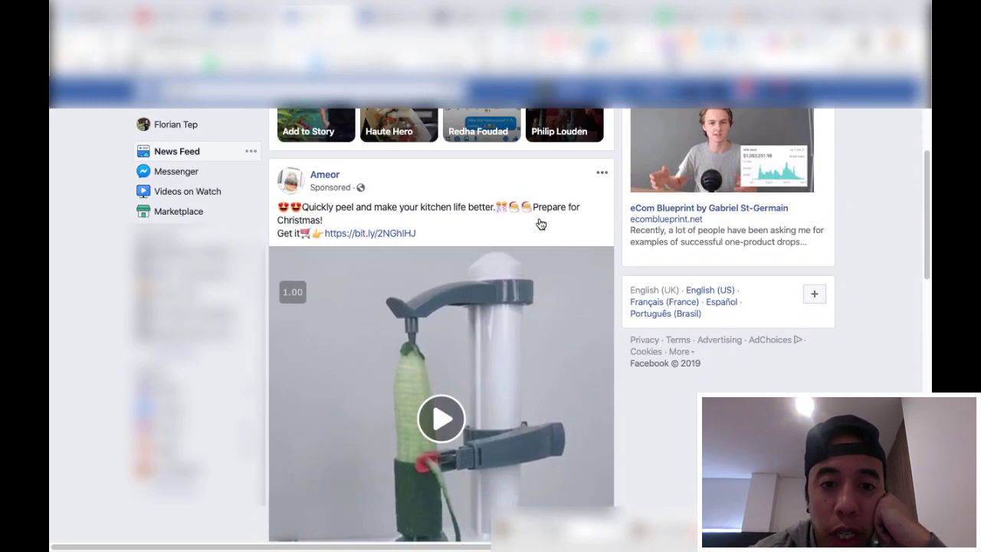
pyautogui.scroll(-5, 539, 219)
pyautogui.scroll(3, 539, 217)
pyautogui.scroll(1, 539, 221)
pyautogui.scroll(-3, 539, 222)
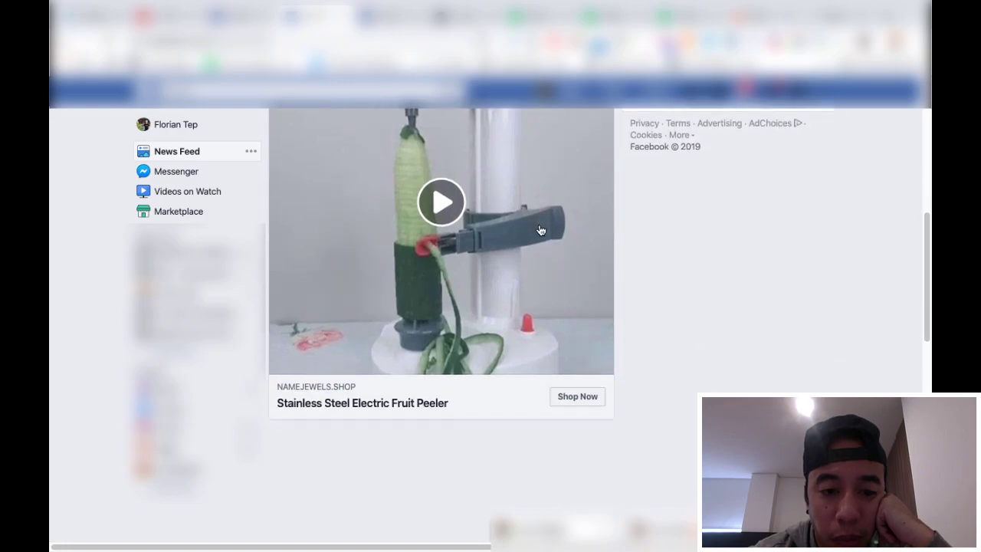
pyautogui.scroll(3, 537, 261)
pyautogui.scroll(-1, 538, 263)
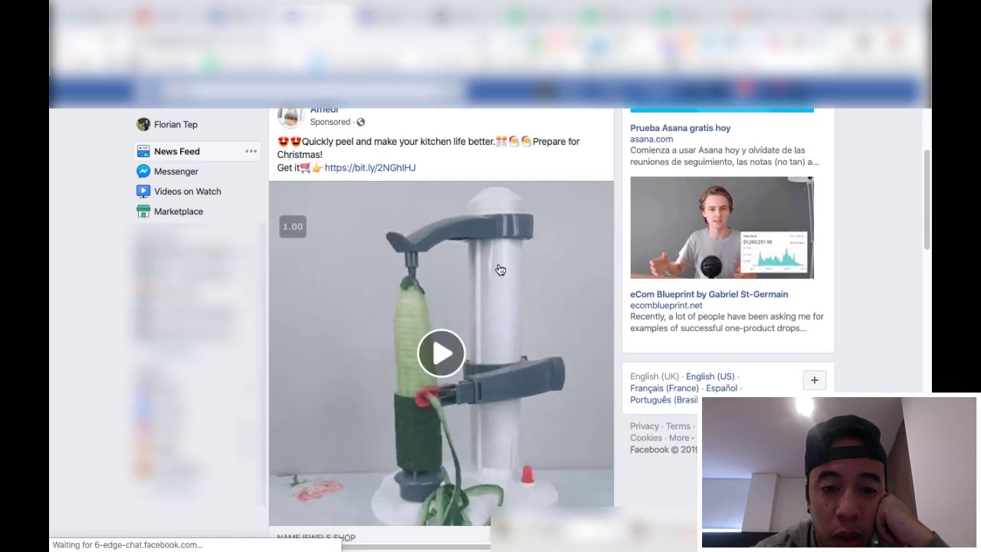
pyautogui.scroll(1, 462, 266)
pyautogui.scroll(-2, 463, 266)
pyautogui.scroll(1, 462, 266)
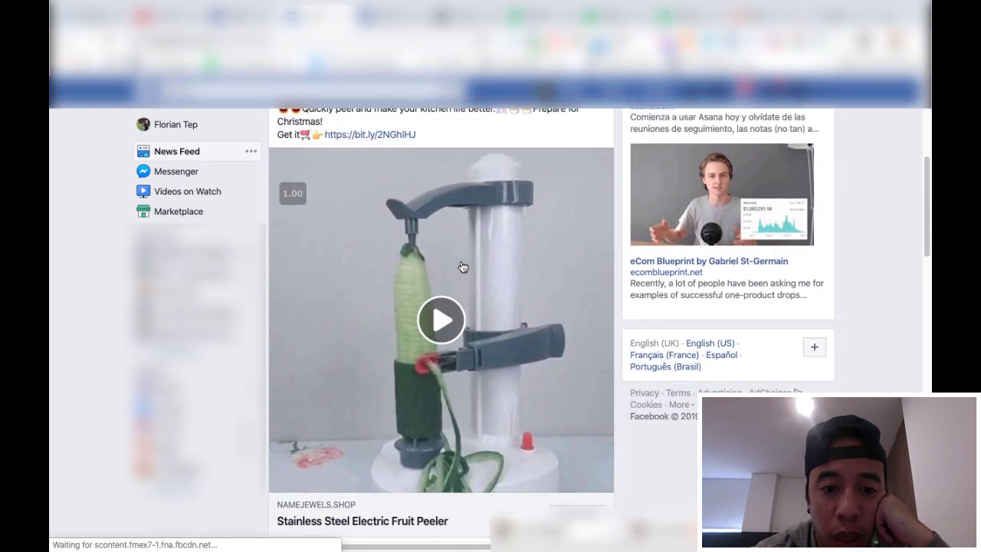
pyautogui.scroll(-2, 462, 266)
pyautogui.scroll(2, 462, 266)
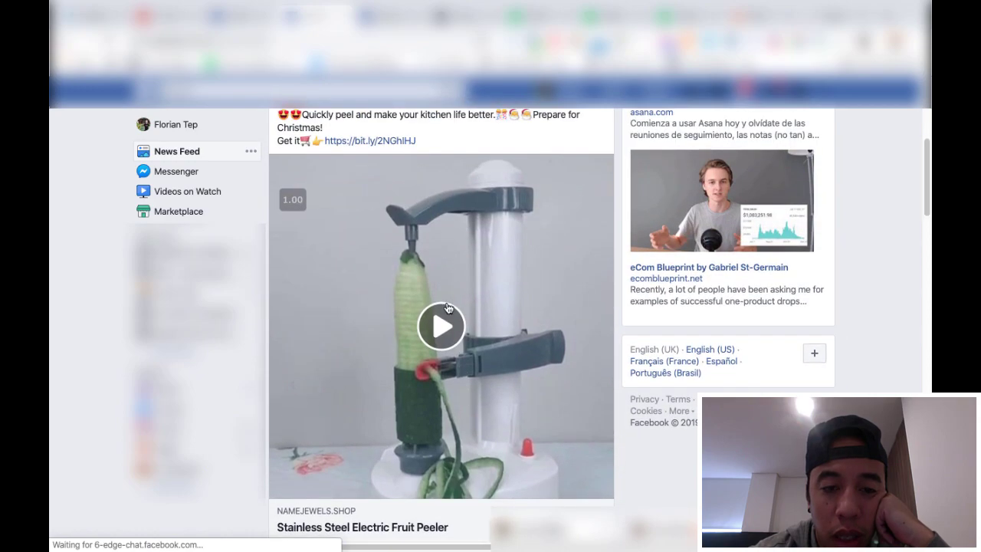
# Play the fruit peeler ad's video, and engage with the ad by liking it and opening its comments.
pyautogui.click(449, 307)
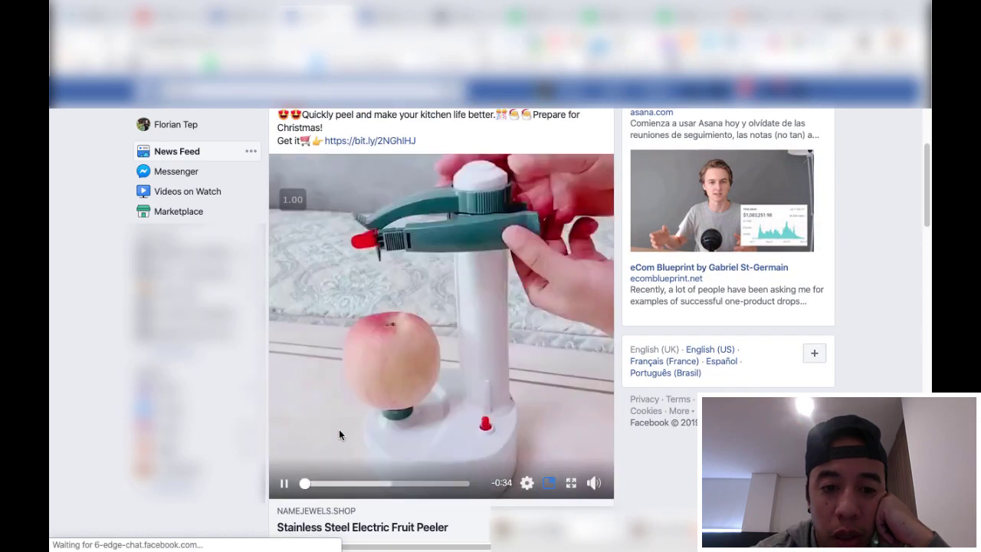
pyautogui.scroll(-2, 340, 434)
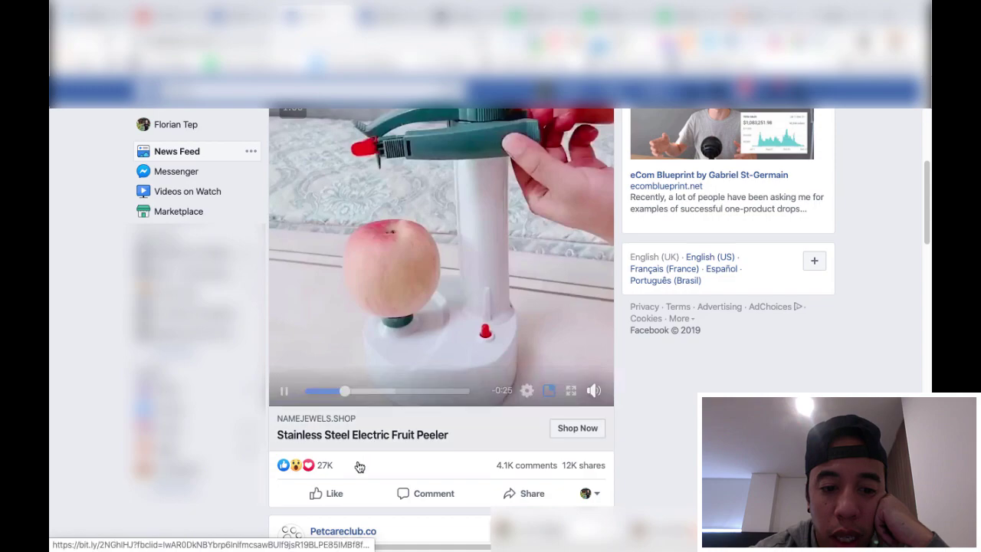
pyautogui.click(326, 497)
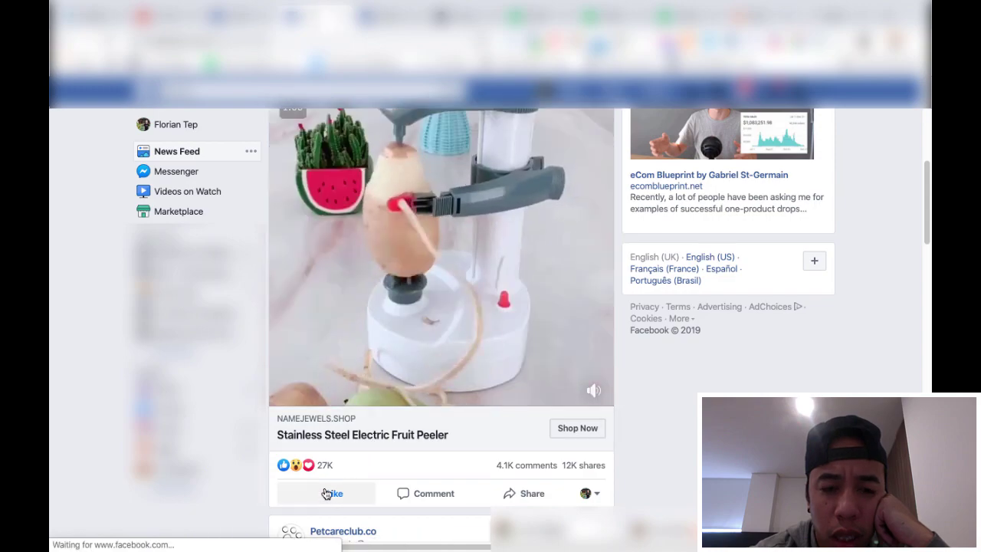
pyautogui.click(431, 495)
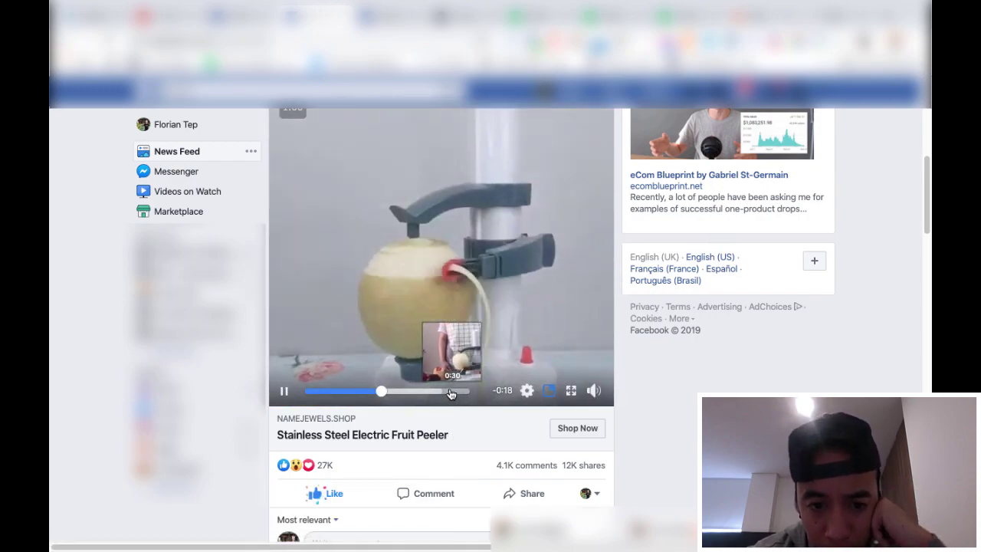
# Skip the fruit peeler ad's video ahead to 0:31 and pause playback.
pyautogui.click(456, 392)
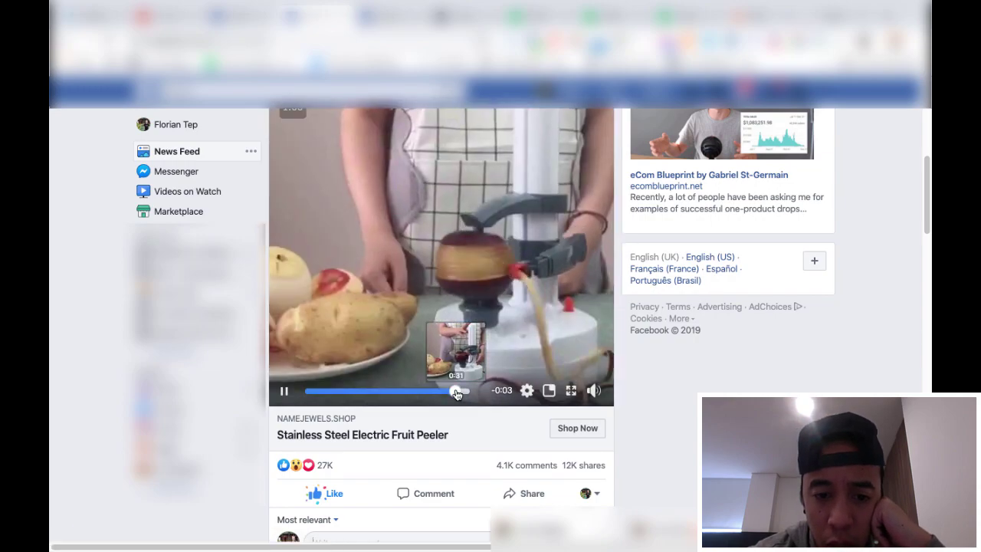
pyautogui.click(285, 390)
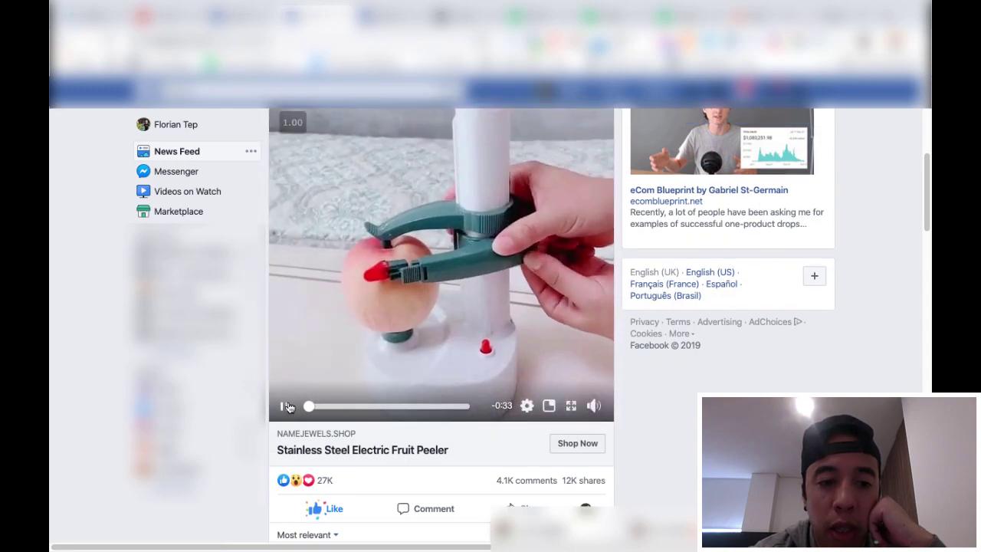
pyautogui.click(284, 404)
# Review the ad's reactions, comments and shares, and open its Namejewels.shop product page through Shop Now.
pyautogui.scroll(-2, 506, 421)
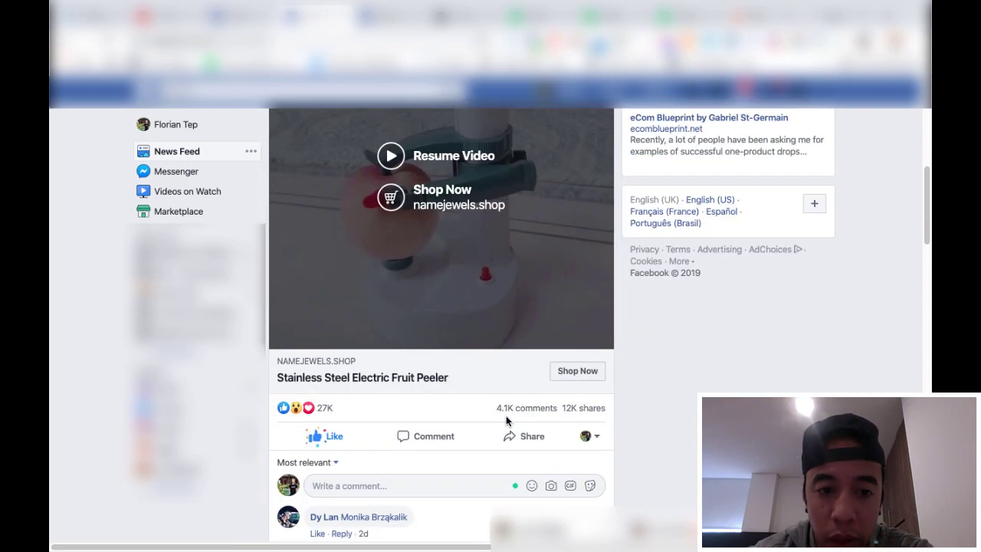
pyautogui.scroll(3, 506, 420)
pyautogui.scroll(-2, 506, 420)
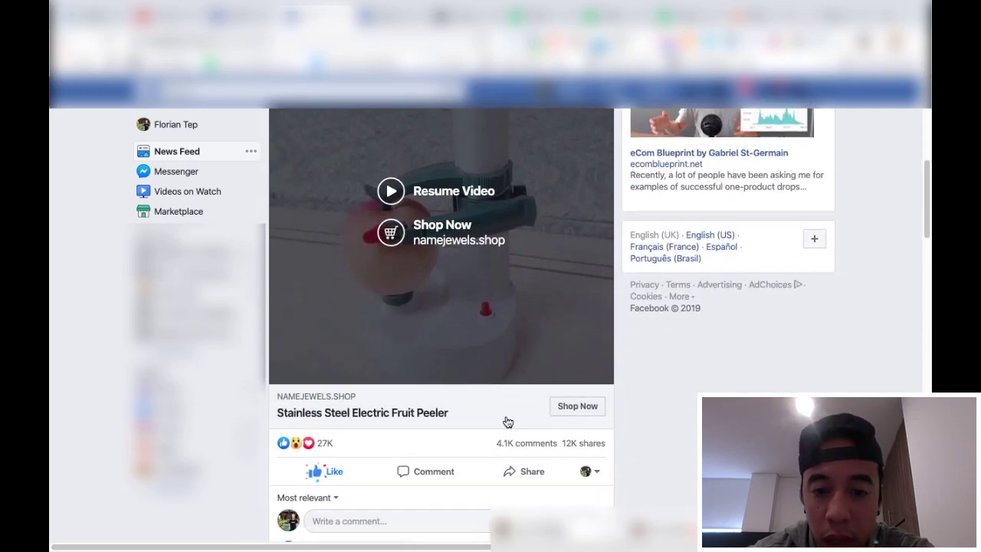
pyautogui.click(570, 408)
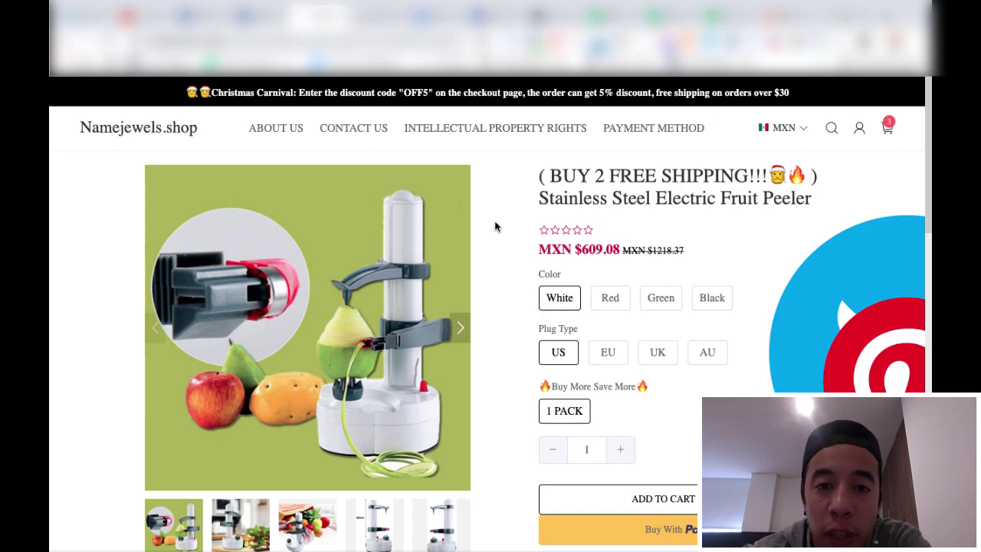
# View the Facebook Pixel Helper extension page and check the pixel's ViewContent details for the fruit peeler product page.
pyautogui.click(472, 131)
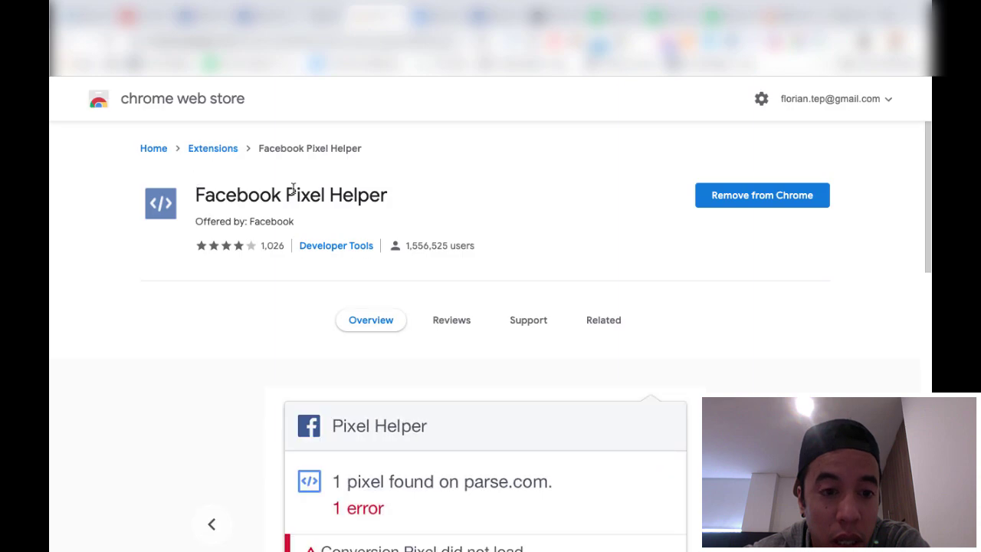
pyautogui.scroll(-1, 393, 199)
pyautogui.scroll(1, 393, 197)
pyautogui.scroll(-3, 486, 213)
pyautogui.scroll(2, 486, 213)
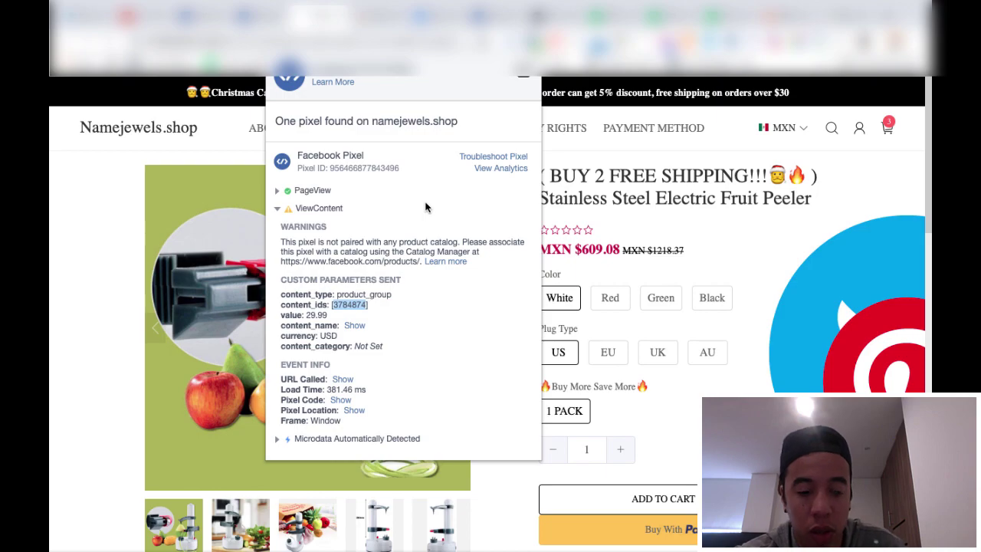
pyautogui.click(652, 227)
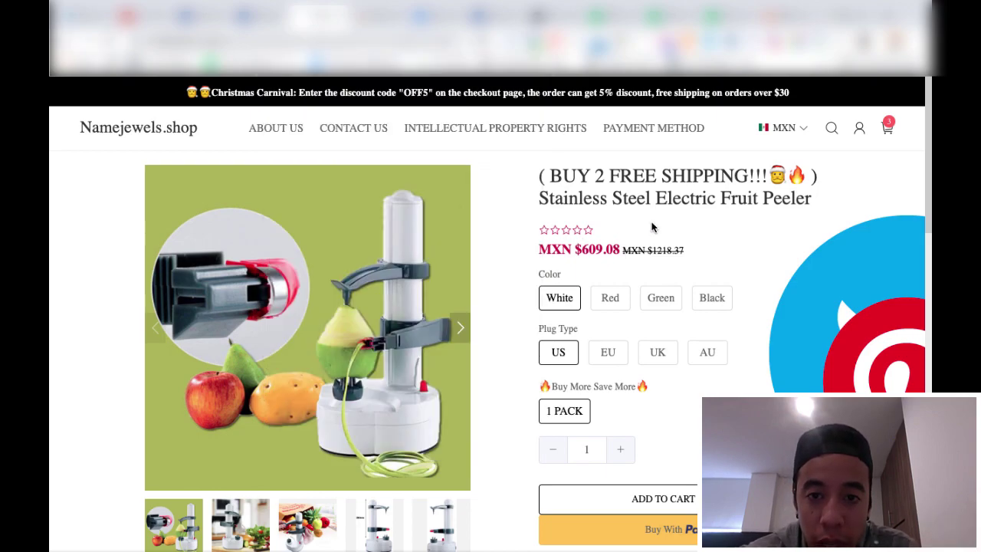
# Add the Stainless Steel Electric Fruit Peeler to the cart and proceed to checkout.
pyautogui.scroll(-3, 690, 264)
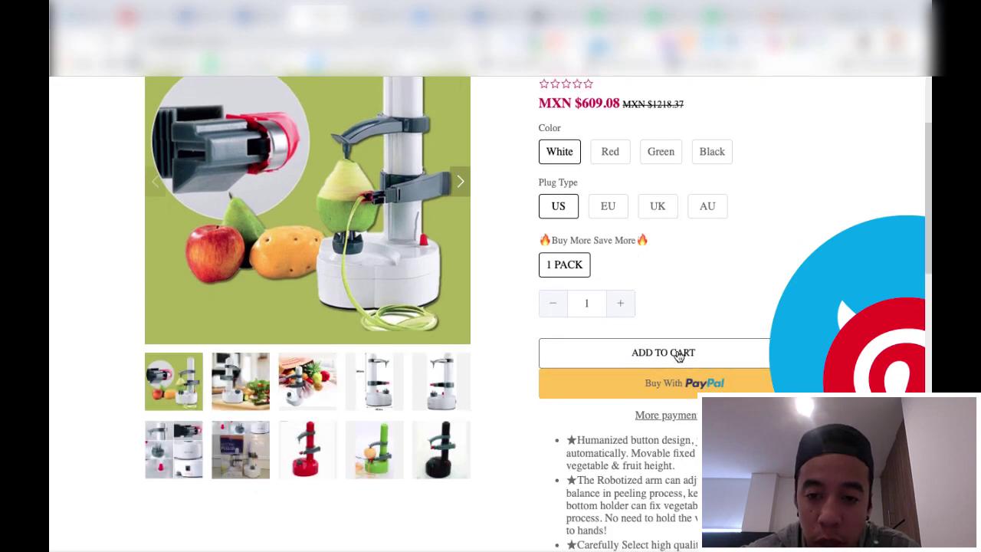
pyautogui.click(663, 353)
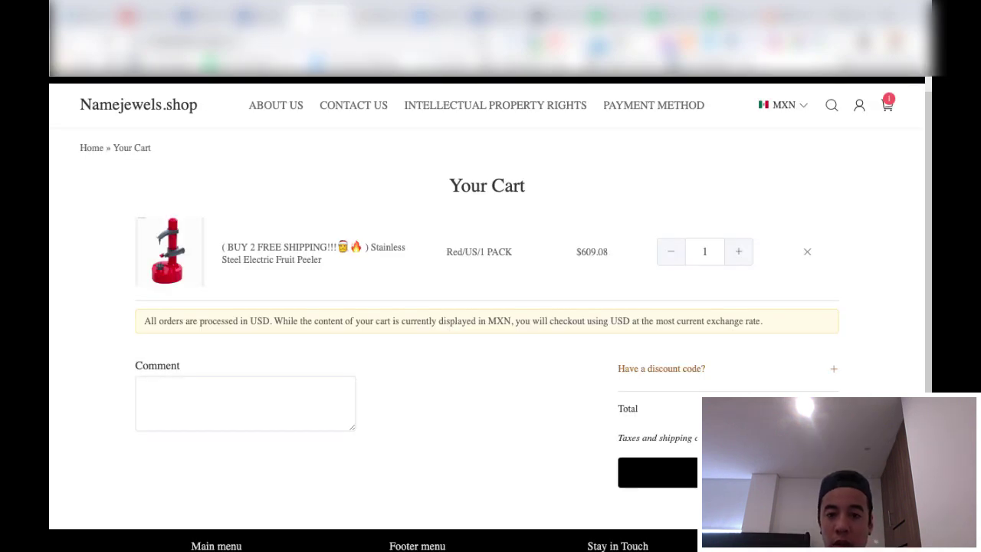
pyautogui.click(658, 472)
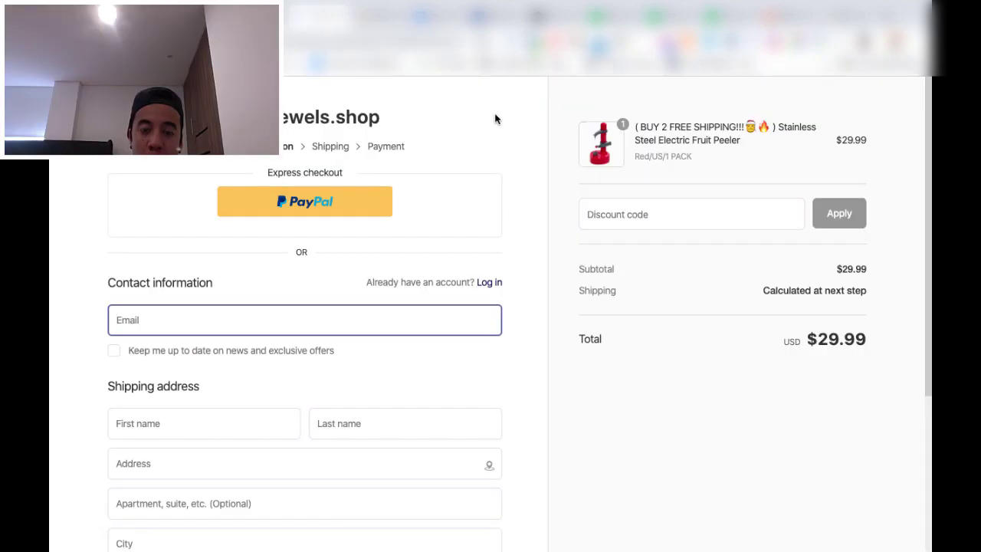
# Inspect the checkout page, copy the fbq Purchase tracking snippet from the Google Docs document, and paste it into the developer console.
pyautogui.rightClick(495, 119)
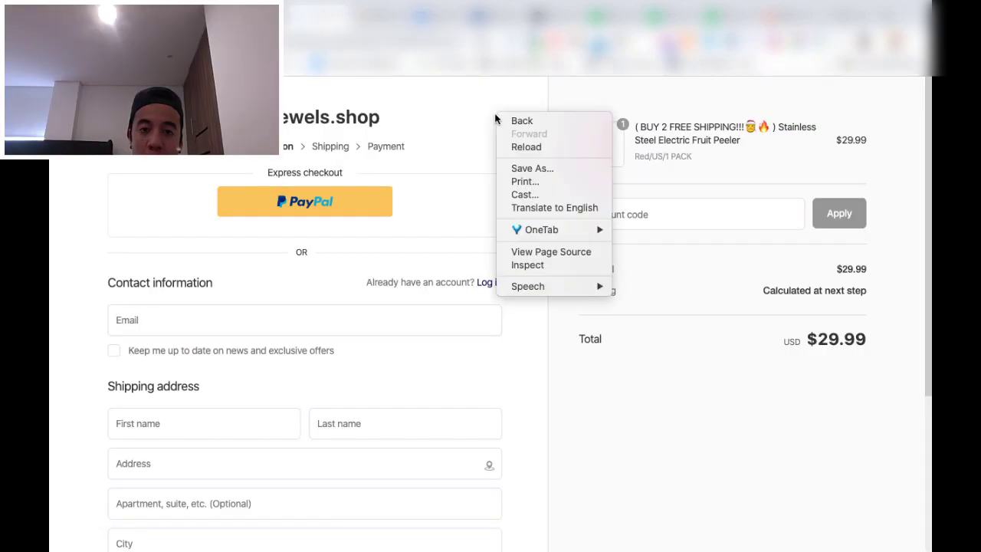
pyautogui.click(529, 266)
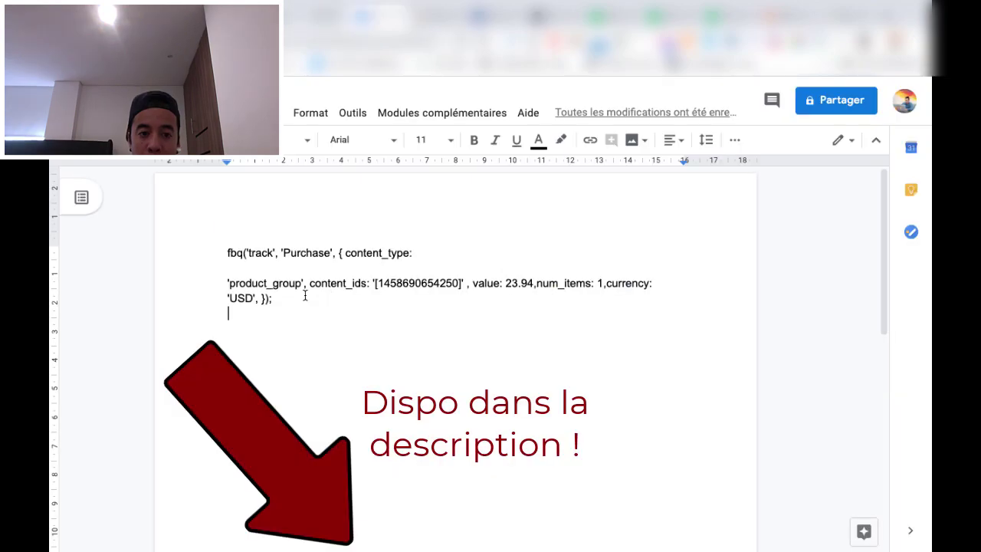
pyautogui.hotkey('ctrl', 'a')
pyautogui.press('super+c')
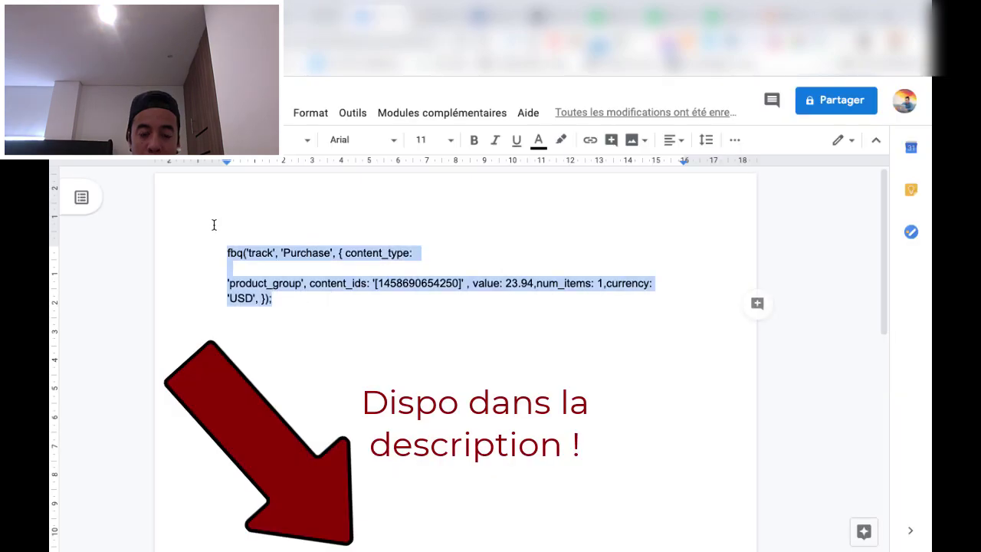
pyautogui.click(550, 288)
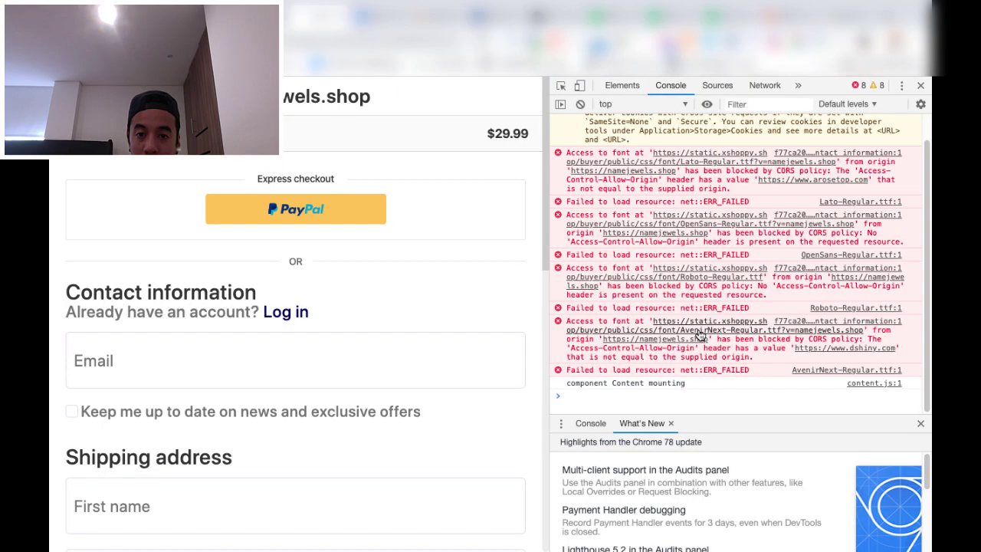
pyautogui.press('super+v')
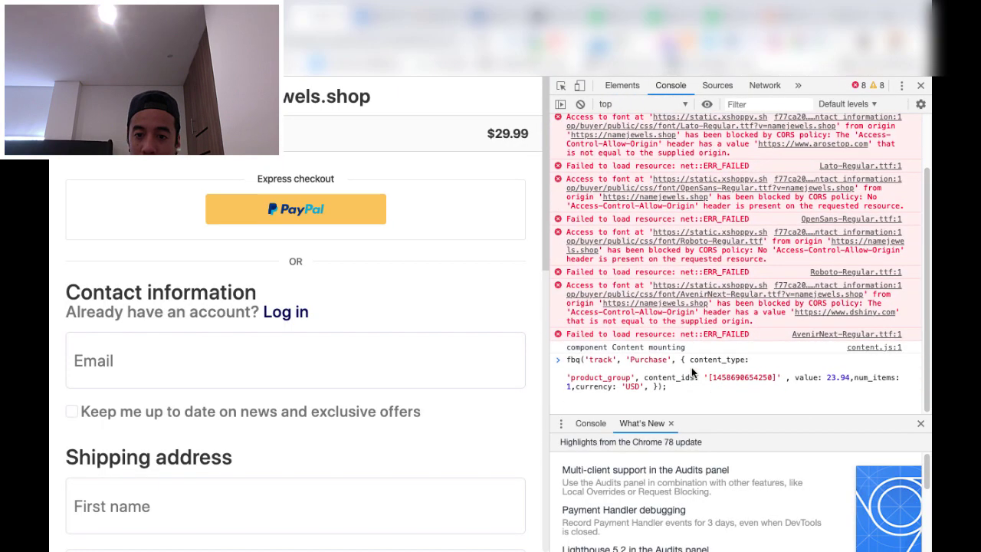
# Set the pasted Purchase snippet's value to 29.99 and run it in the console.
pyautogui.doubleClick(736, 381)
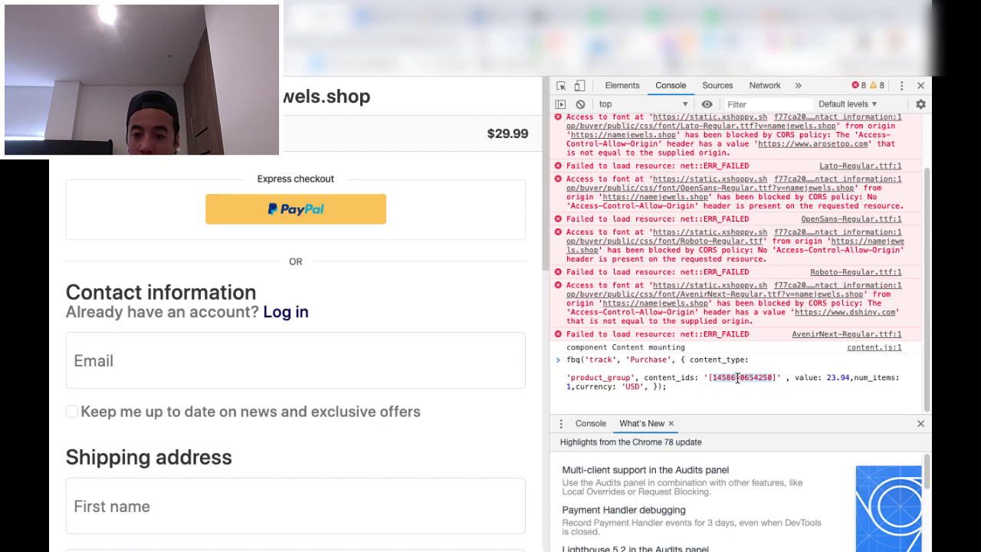
pyautogui.click(831, 377)
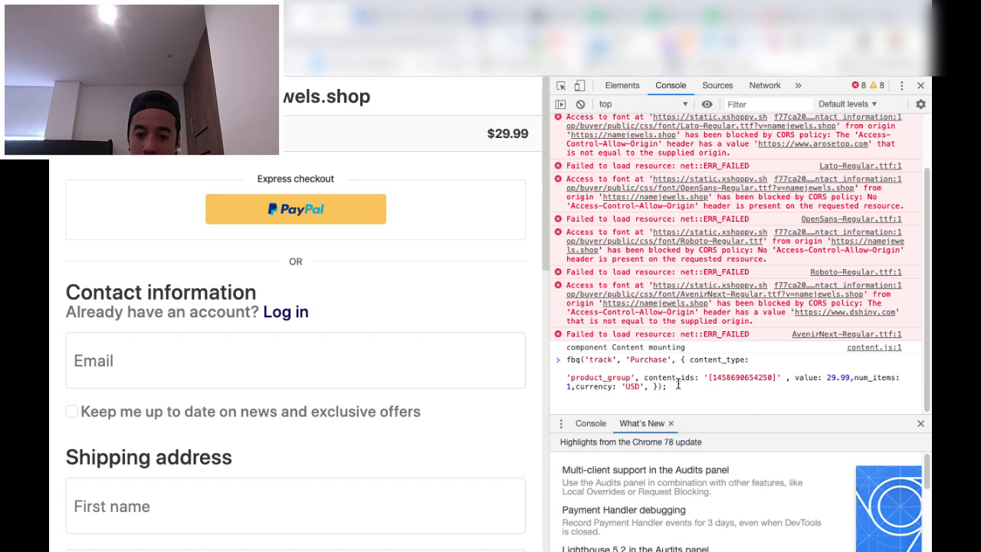
pyautogui.press('Return')
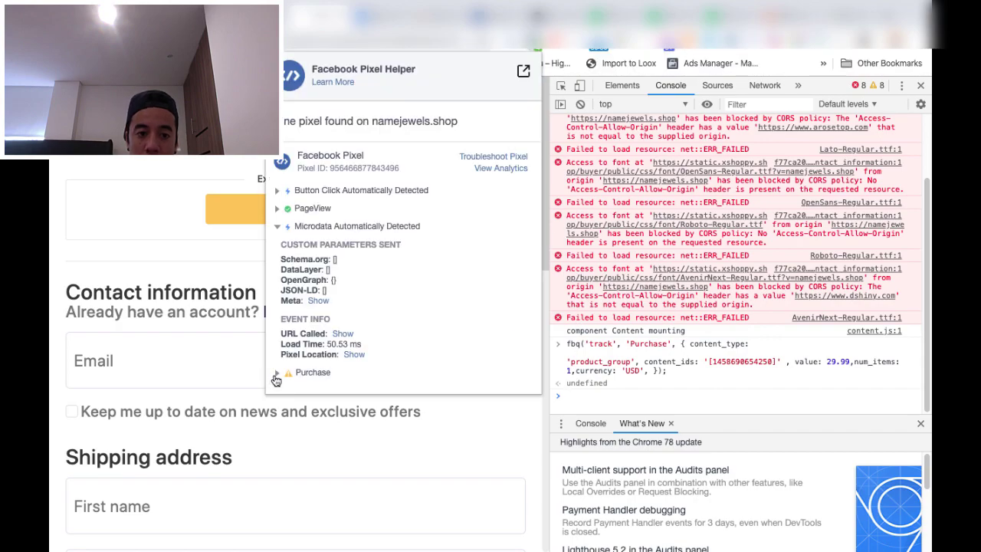
# Examine the Purchase event's custom parameters and event info in Facebook Pixel Helper.
pyautogui.click(277, 374)
pyautogui.scroll(-3, 323, 358)
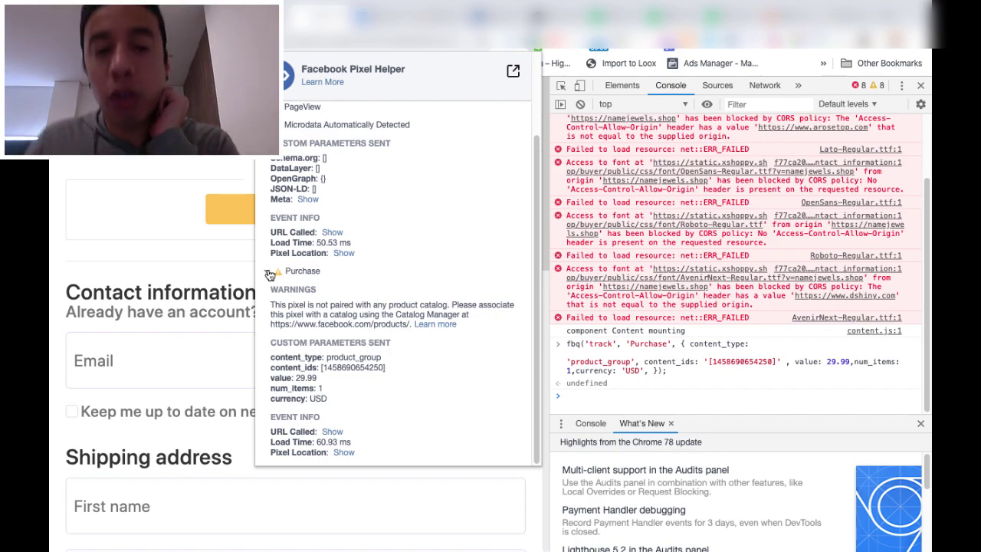
pyautogui.click(270, 274)
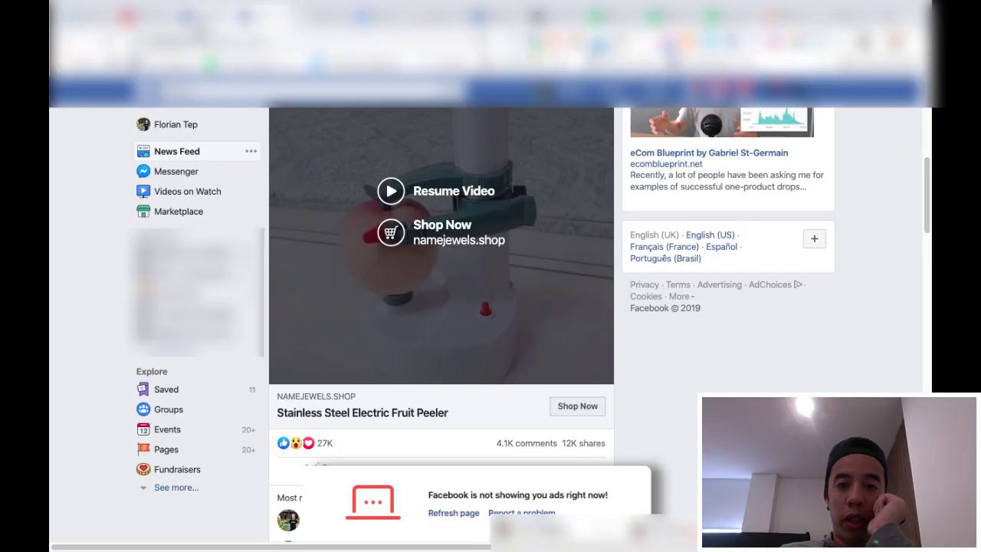
# Return to the Facebook news feed and save the Ameor fruit peeler ad's video to the saved items.
pyautogui.scroll(3, 555, 220)
pyautogui.scroll(-5, 553, 224)
pyautogui.scroll(4, 564, 224)
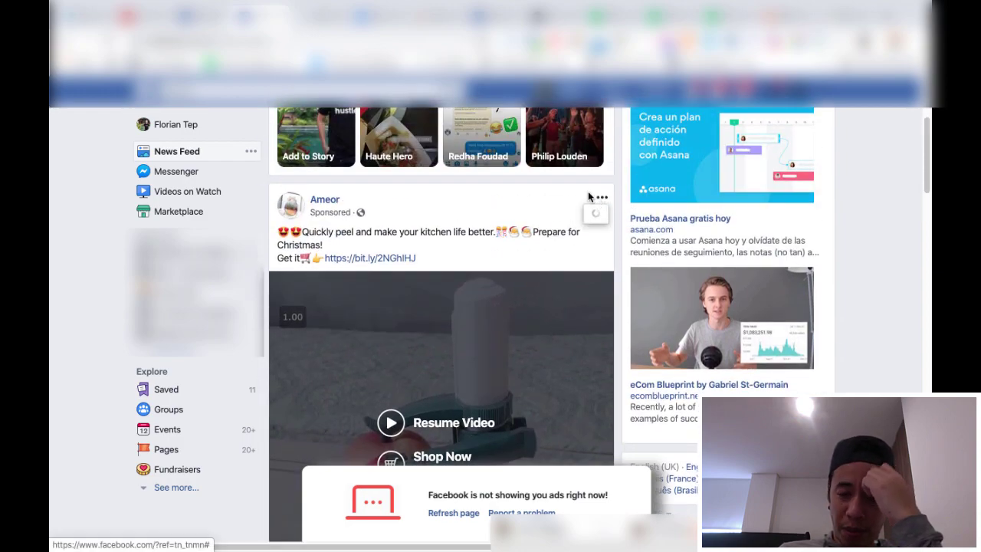
pyautogui.scroll(-1, 552, 230)
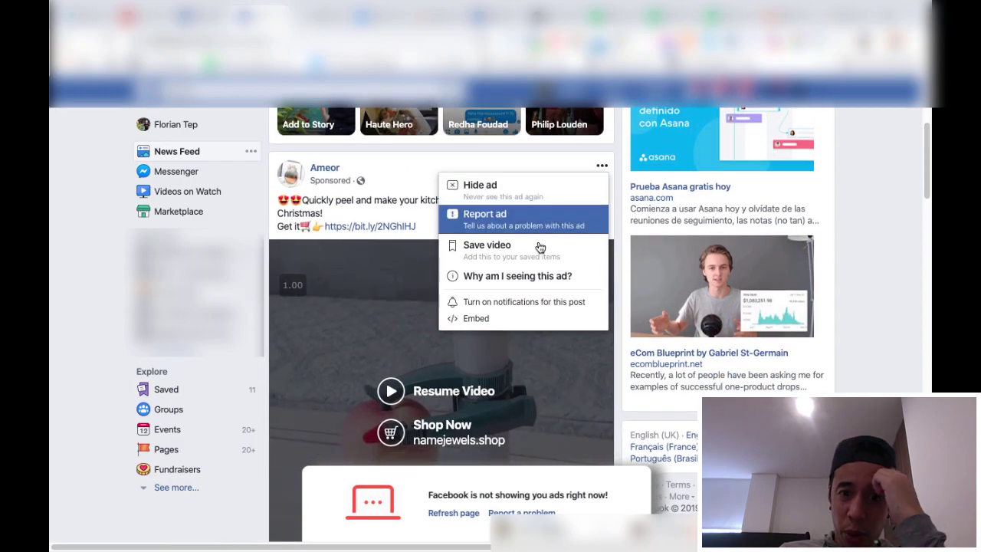
pyautogui.click(496, 253)
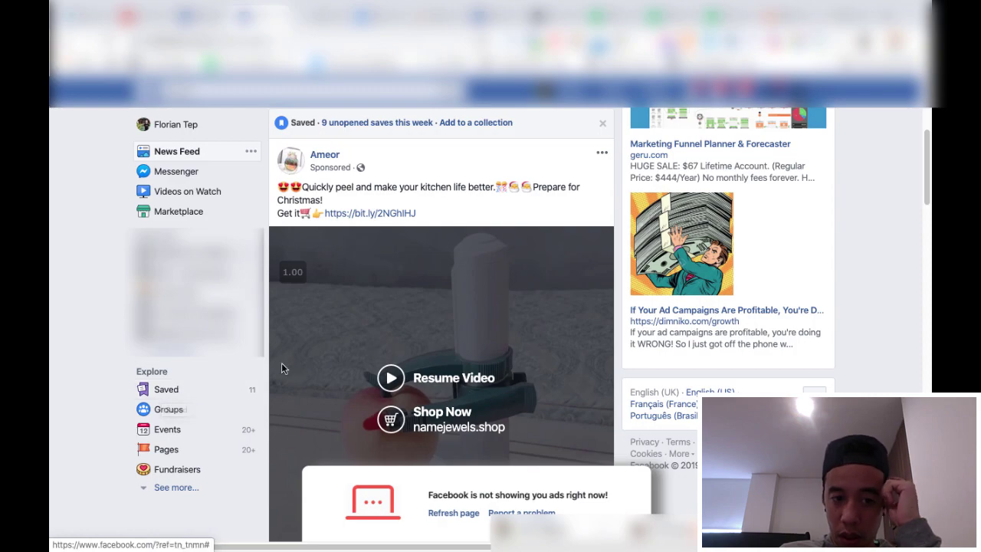
# Find the Petcareclub.co Banana Peel Bed ad in the feed, review its engagement, and save its video.
pyautogui.scroll(-5, 628, 207)
pyautogui.scroll(-4, 591, 210)
pyautogui.scroll(-6, 620, 187)
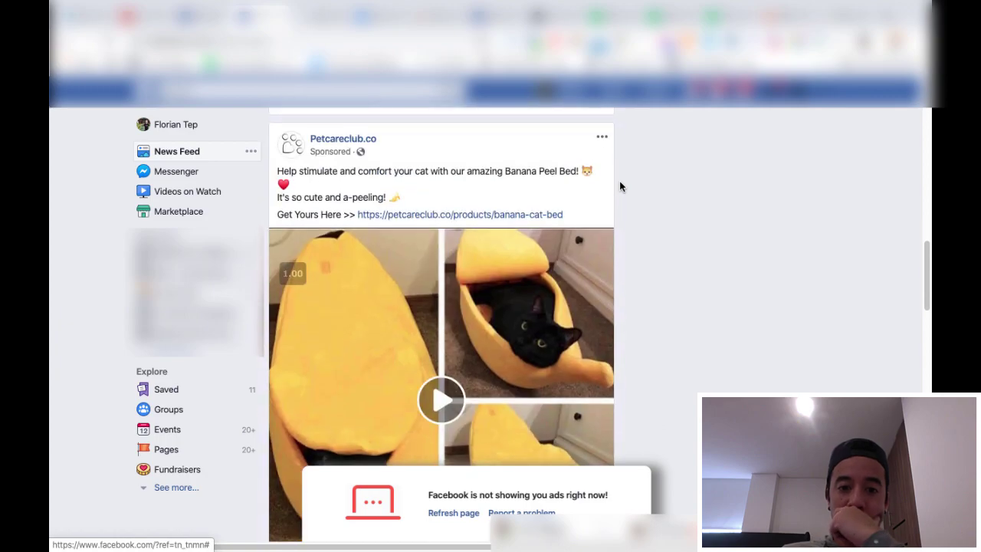
pyautogui.scroll(1, 621, 187)
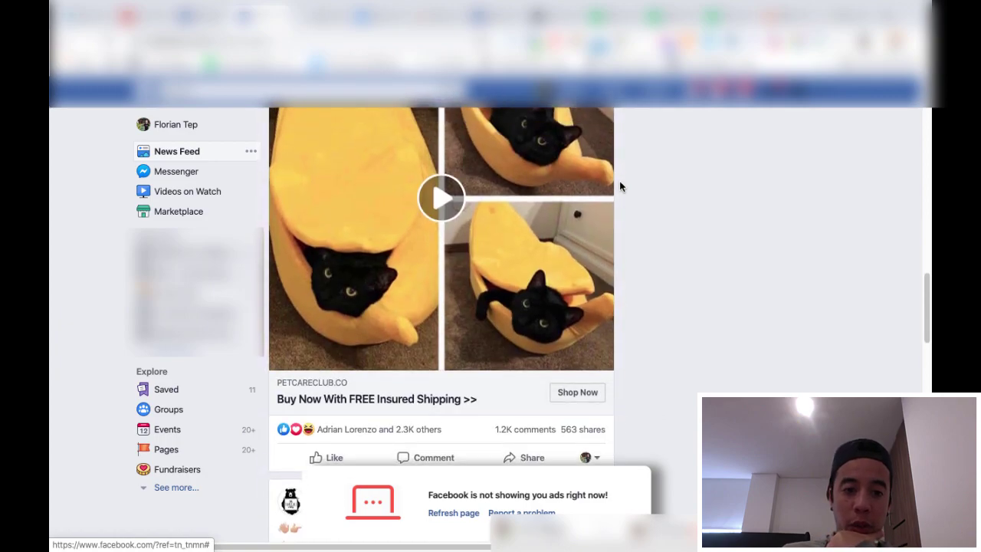
pyautogui.scroll(1, 497, 191)
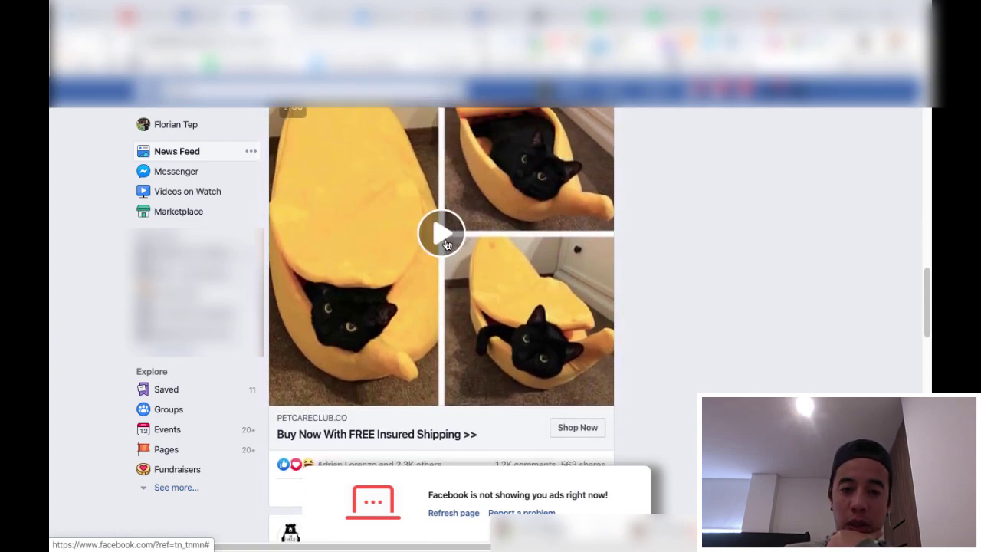
pyautogui.scroll(3, 589, 432)
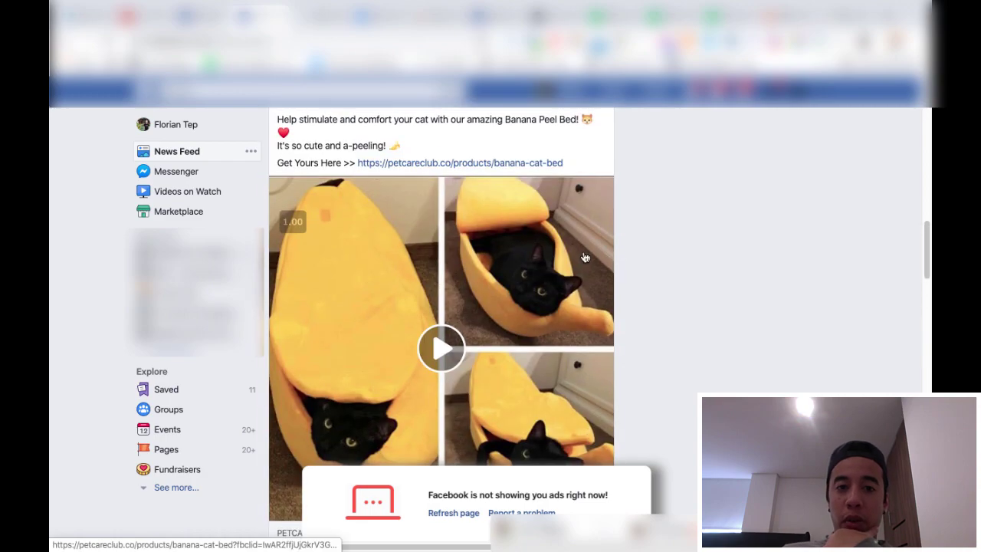
pyautogui.scroll(2, 524, 155)
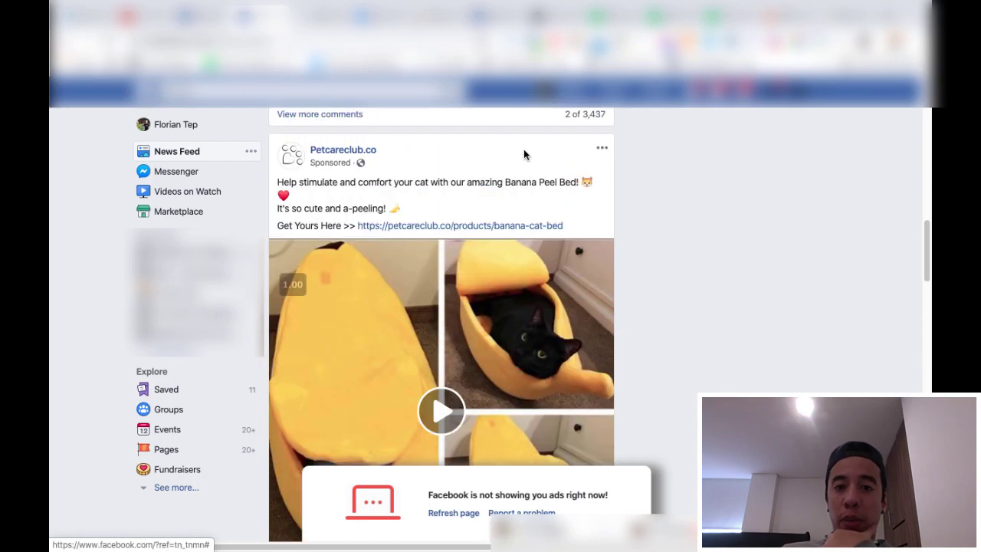
pyautogui.click(602, 151)
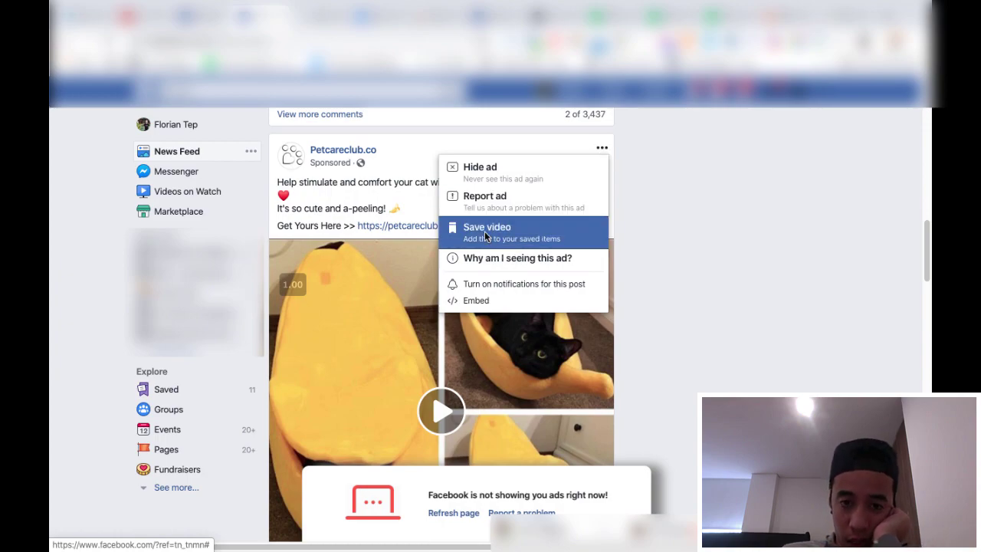
pyautogui.click(484, 230)
# Examine further sponsored feed ads, including the Milk Camp 'Marley' sneaker, Inspire Uplift flame light torch and BodyBoss Portable Gym, checking their engagement.
pyautogui.scroll(-10, 523, 187)
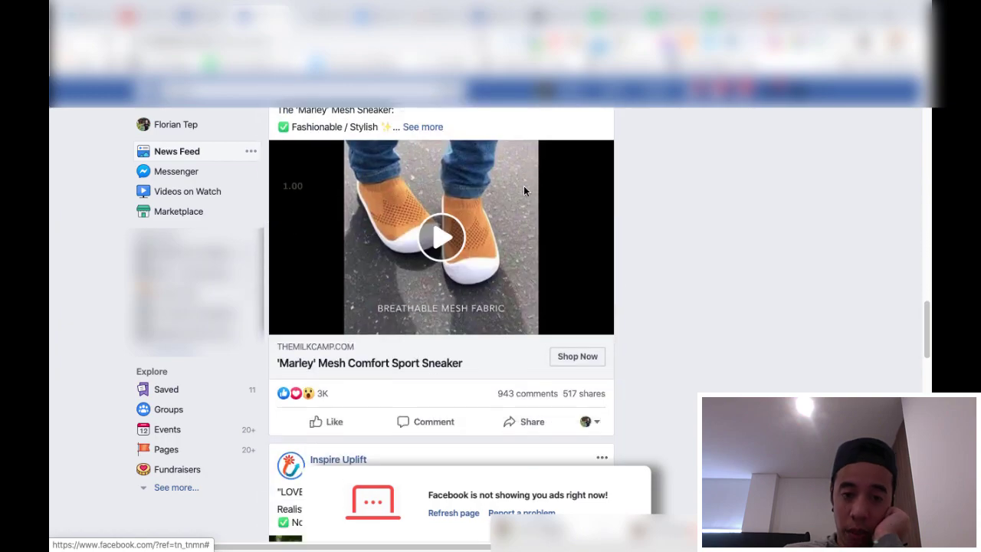
pyautogui.scroll(2, 524, 190)
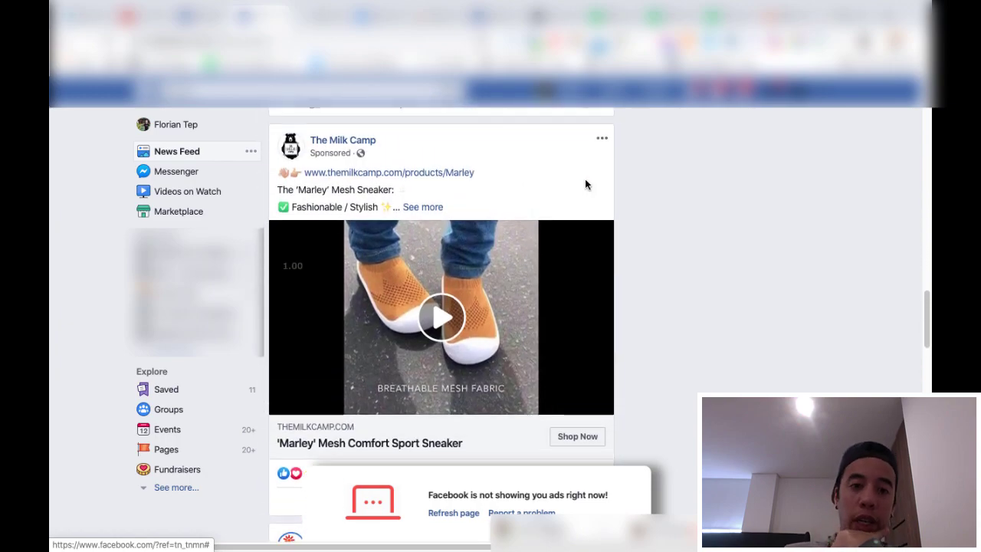
pyautogui.scroll(-2, 585, 184)
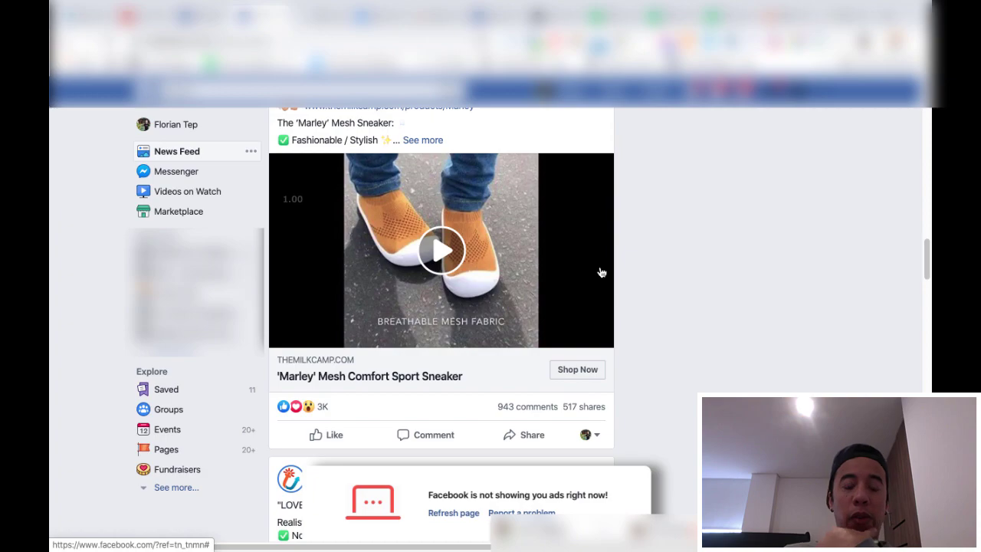
pyautogui.scroll(2, 576, 184)
pyautogui.scroll(-2, 577, 195)
pyautogui.scroll(1, 565, 167)
pyautogui.scroll(-6, 565, 169)
pyautogui.scroll(-4, 565, 172)
pyautogui.scroll(-1, 383, 278)
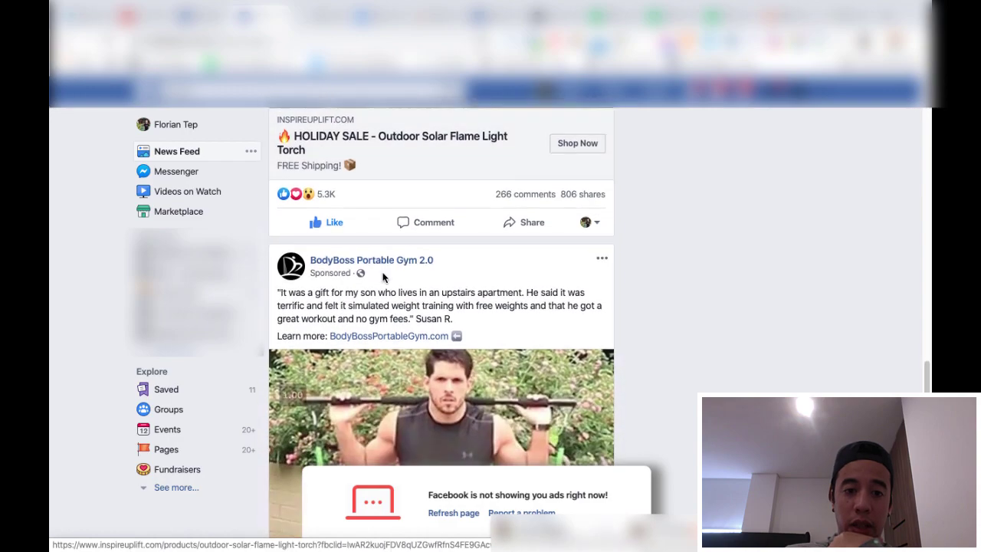
pyautogui.scroll(-5, 383, 278)
pyautogui.scroll(-12, 519, 223)
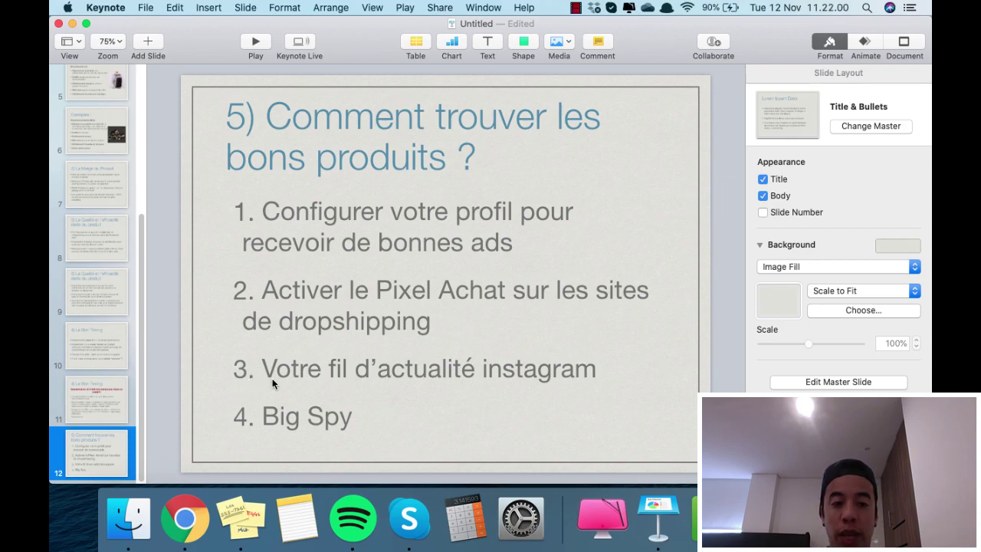
# Switch from the Keynote slides to the Scroll Insta.mp4 recording and rewind it to the beginning.
pyautogui.click(180, 535)
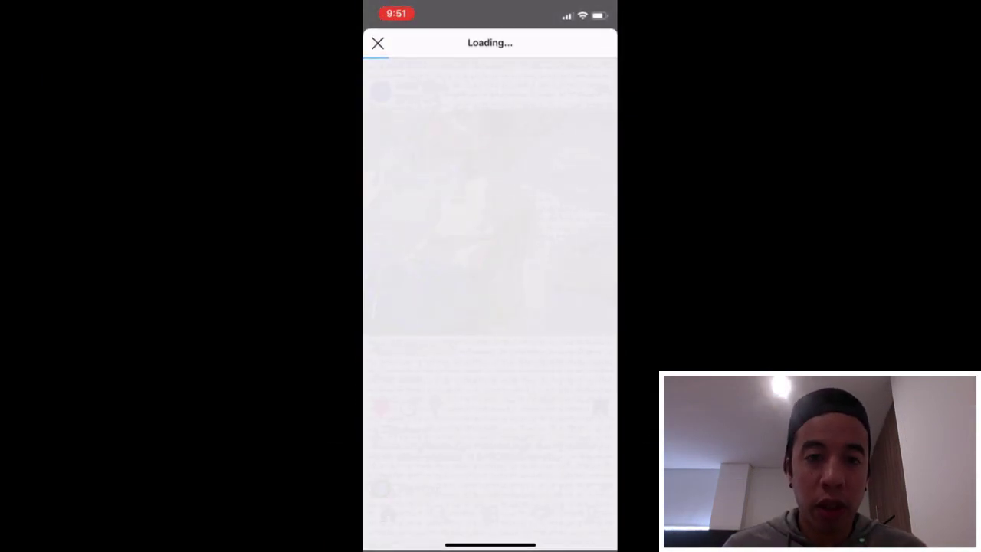
pyautogui.moveTo(427, 529)
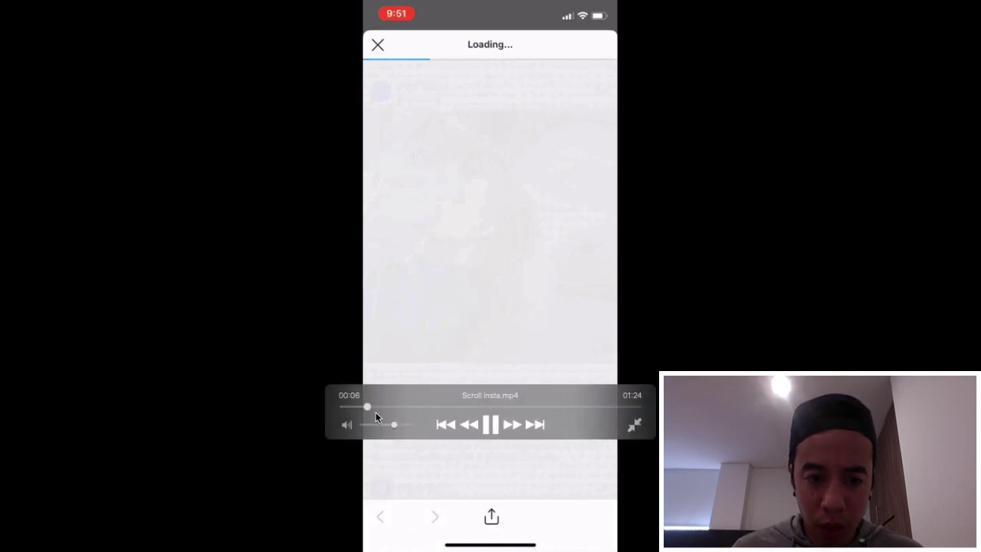
pyautogui.moveTo(370, 406); pyautogui.dragTo(322, 410)
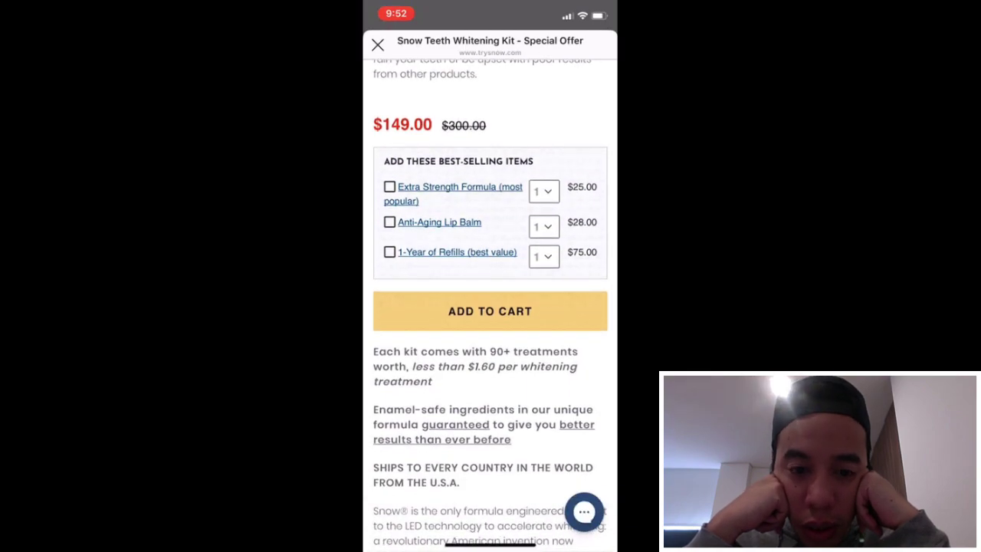
# Read through the Snow Teeth Whitening Kit offer page and close it to return to the Instagram feed.
pyautogui.scroll(-10, 491, 306)
pyautogui.scroll(8, 490, 306)
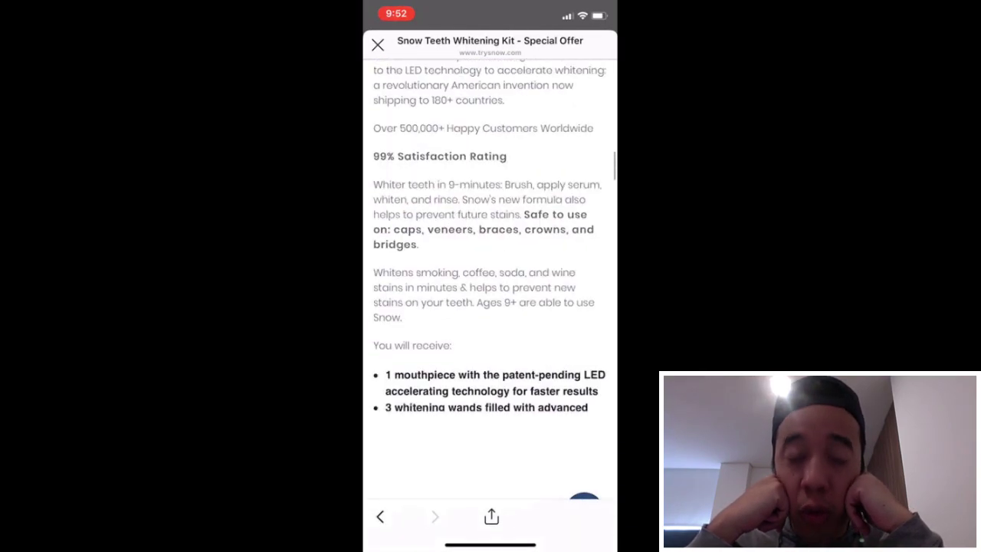
pyautogui.scroll(3, 491, 306)
pyautogui.scroll(-10, 491, 306)
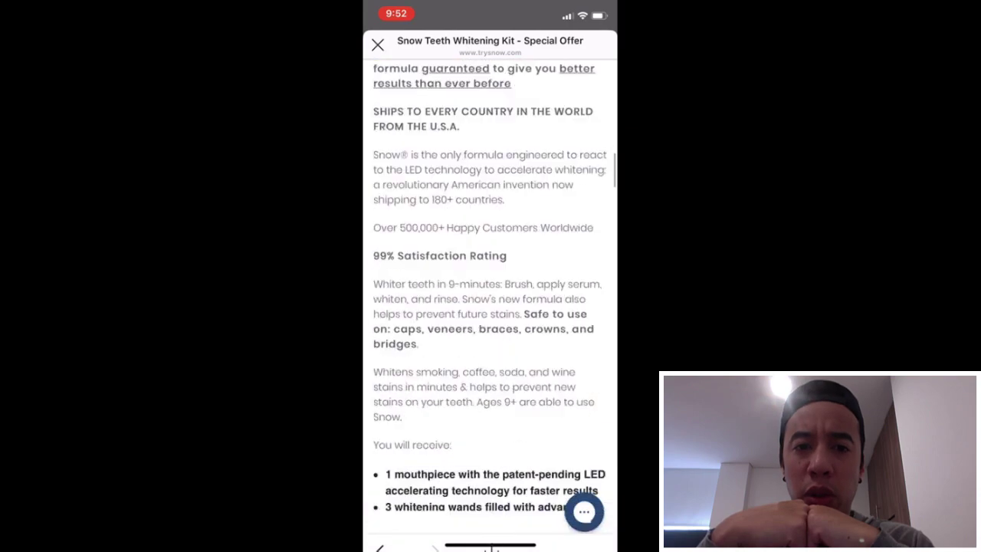
pyautogui.click(378, 44)
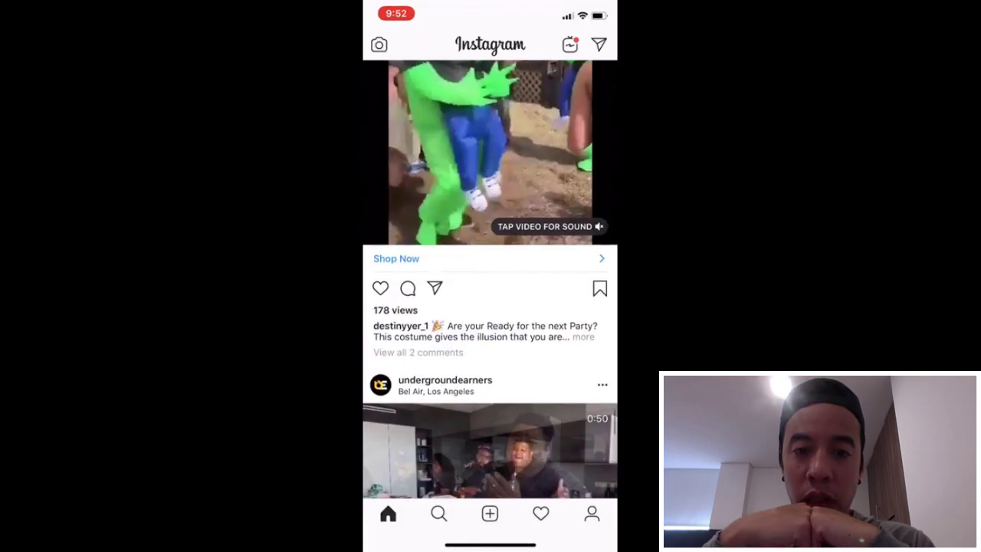
# Expand the destinyyer_1 alien costume ad's caption, like and save the ad, and open its Shop Now page.
pyautogui.click(583, 348)
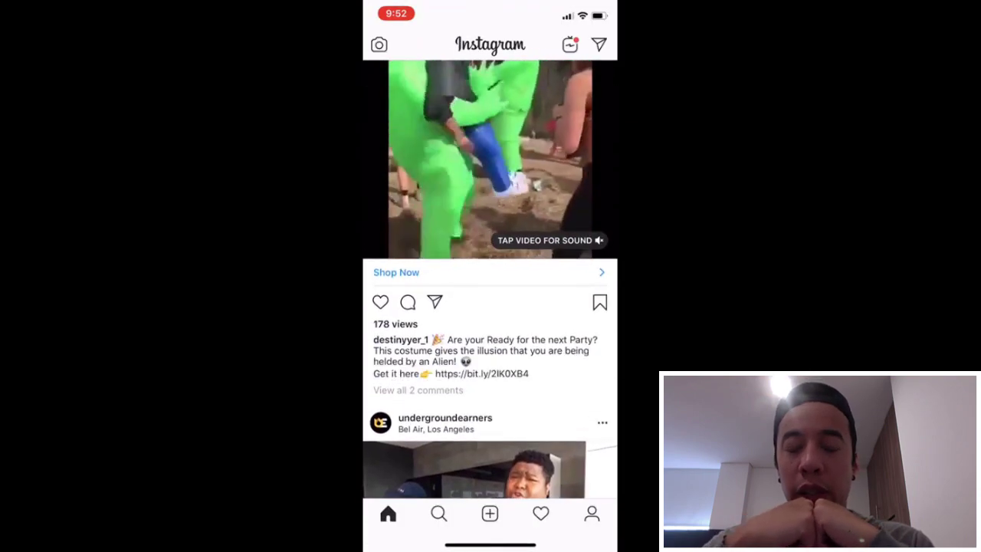
pyautogui.scroll(2, 491, 307)
pyautogui.click(380, 355)
pyautogui.click(599, 355)
pyautogui.click(396, 325)
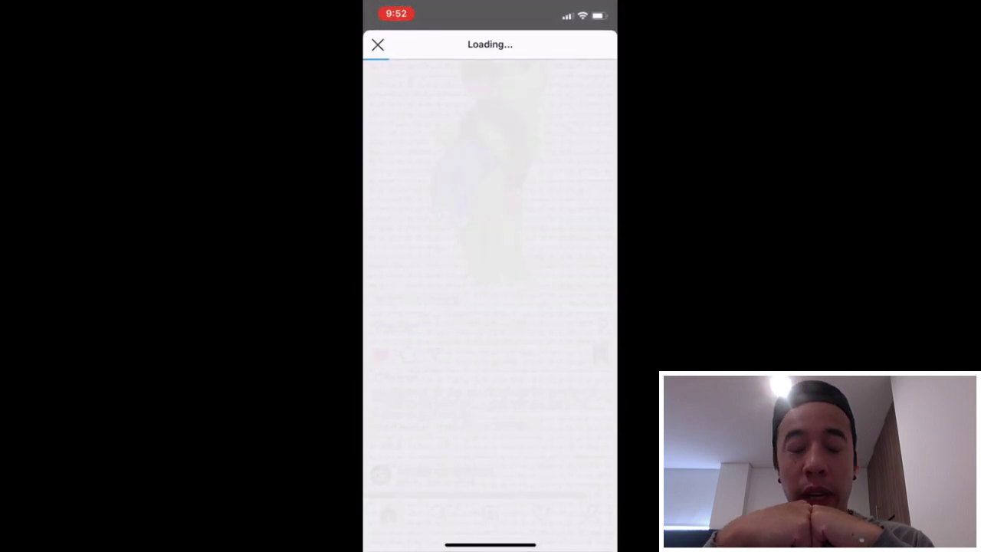
# Add the Adult-size Green Alien Carrying Human Costume to the cart, start checkout, and return to the Instagram feed.
pyautogui.scroll(-3, 491, 307)
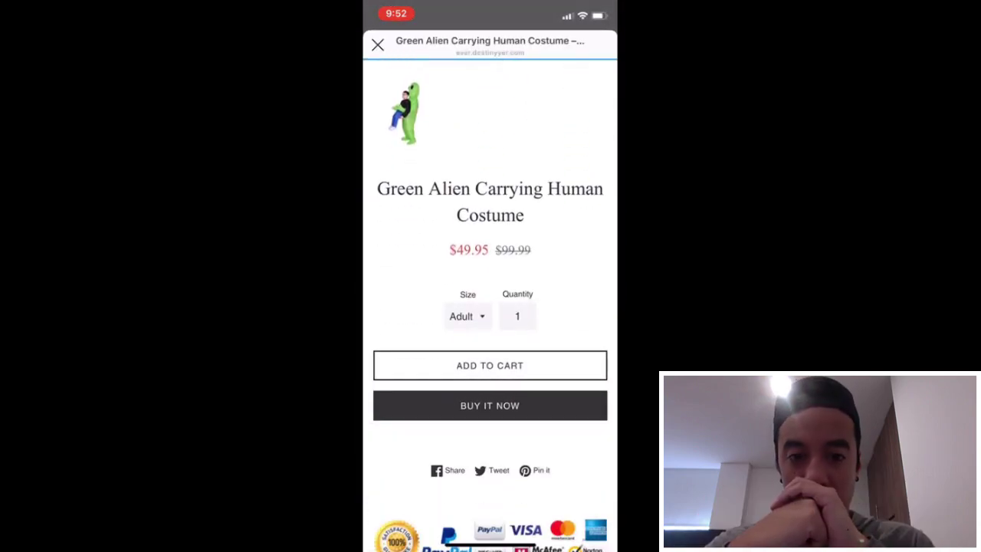
pyautogui.click(489, 365)
pyautogui.scroll(-3, 491, 307)
pyautogui.scroll(1, 490, 306)
pyautogui.click(490, 488)
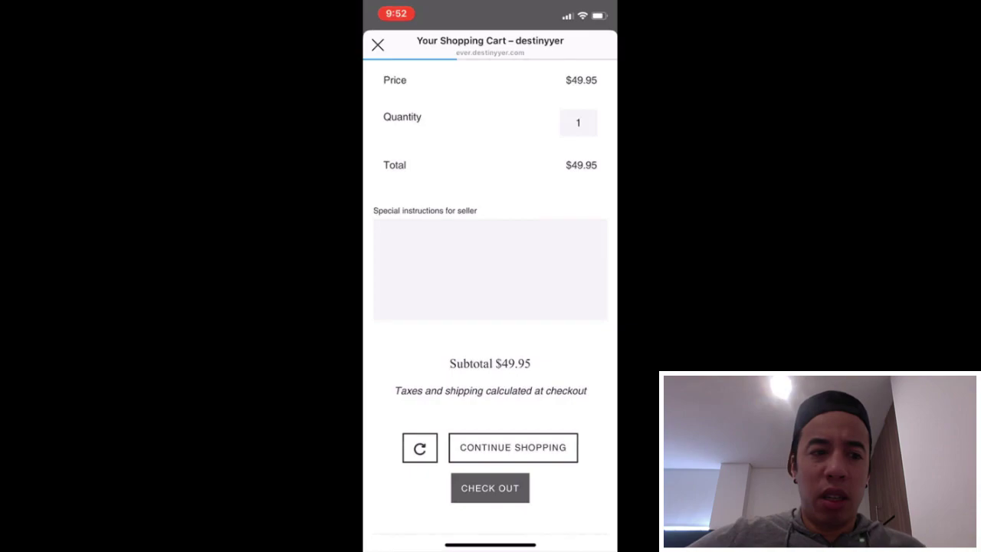
pyautogui.scroll(1, 490, 307)
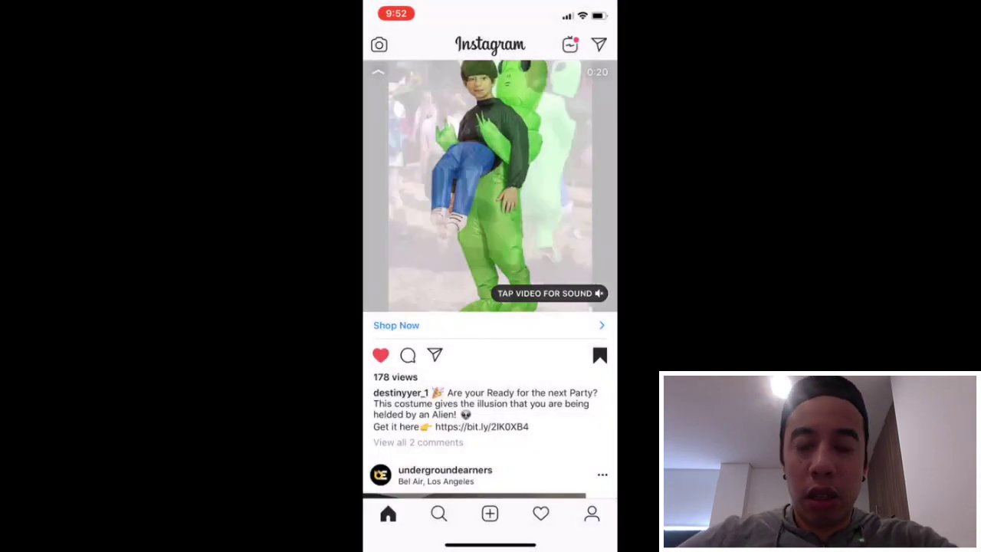
# Switch to the BigSpy website, look over its homepage and open the Ads Spy search.
pyautogui.scroll(3, 490, 307)
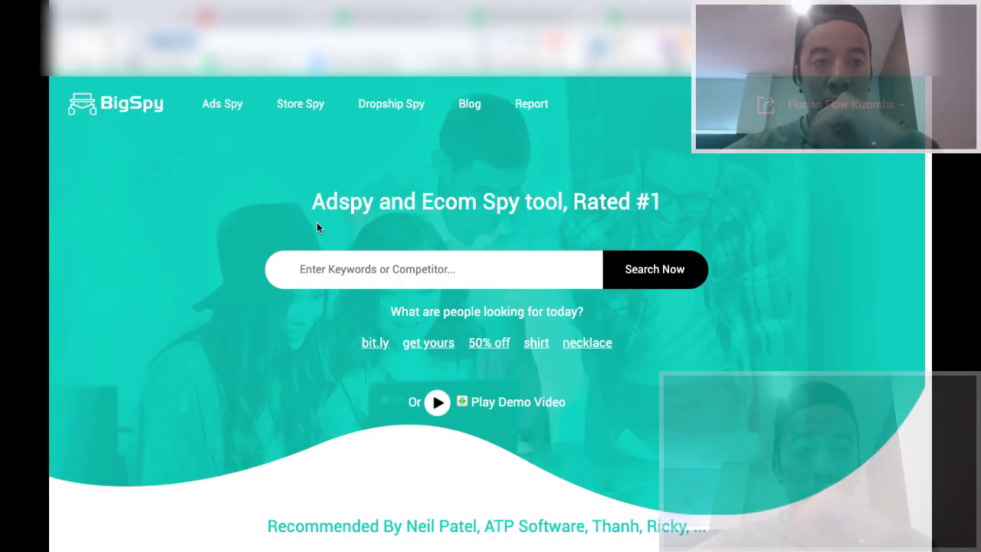
pyautogui.scroll(-3, 209, 214)
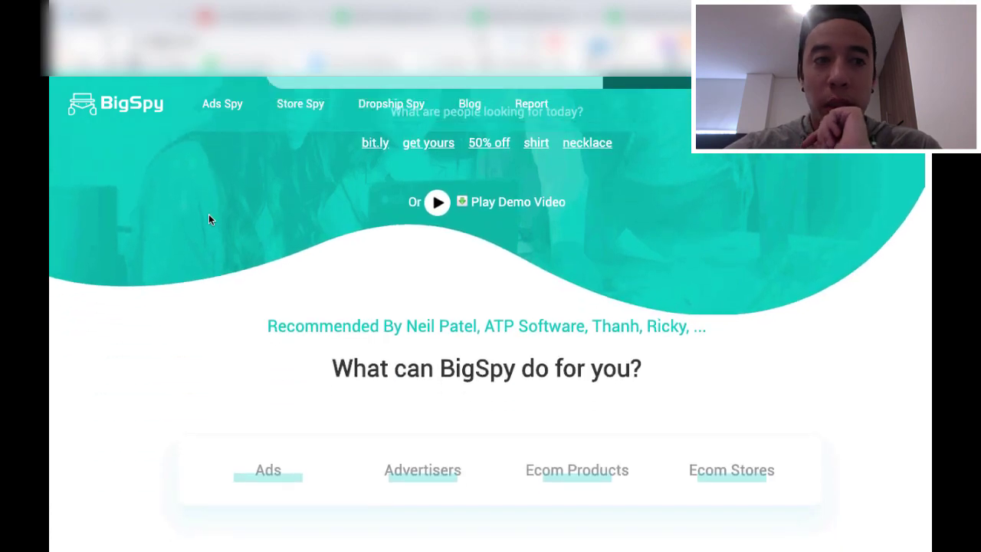
pyautogui.scroll(4, 209, 214)
pyautogui.scroll(-1, 230, 130)
pyautogui.scroll(-5, 268, 280)
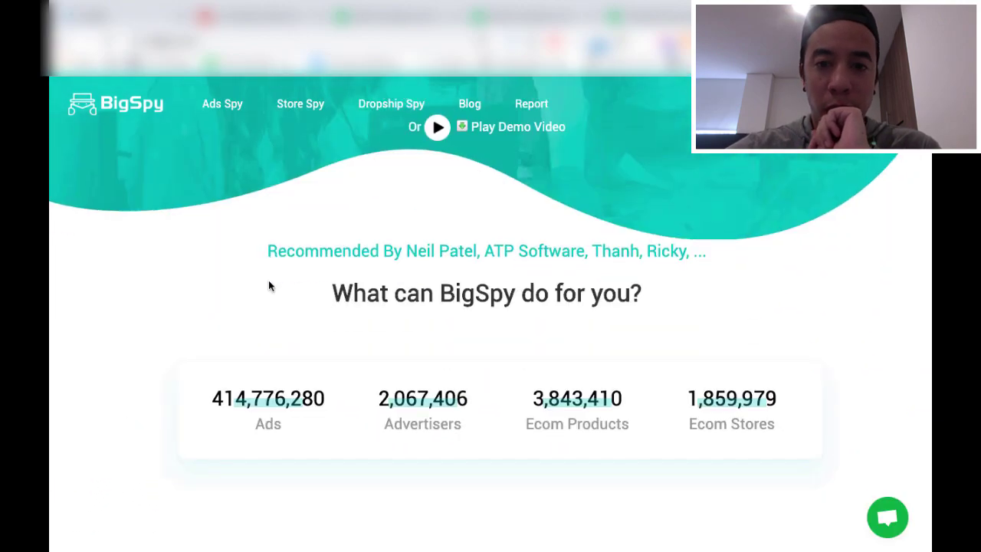
pyautogui.scroll(6, 268, 284)
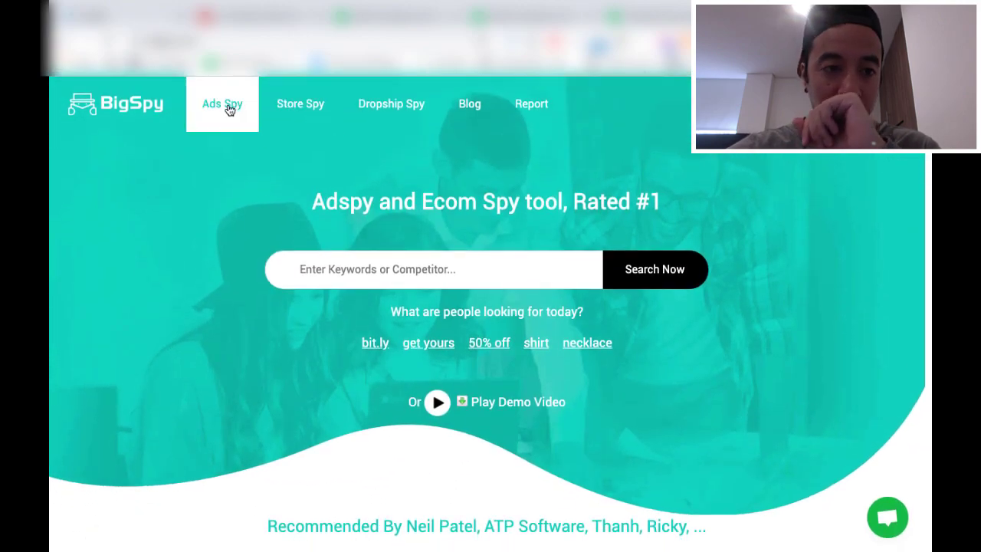
pyautogui.click(228, 109)
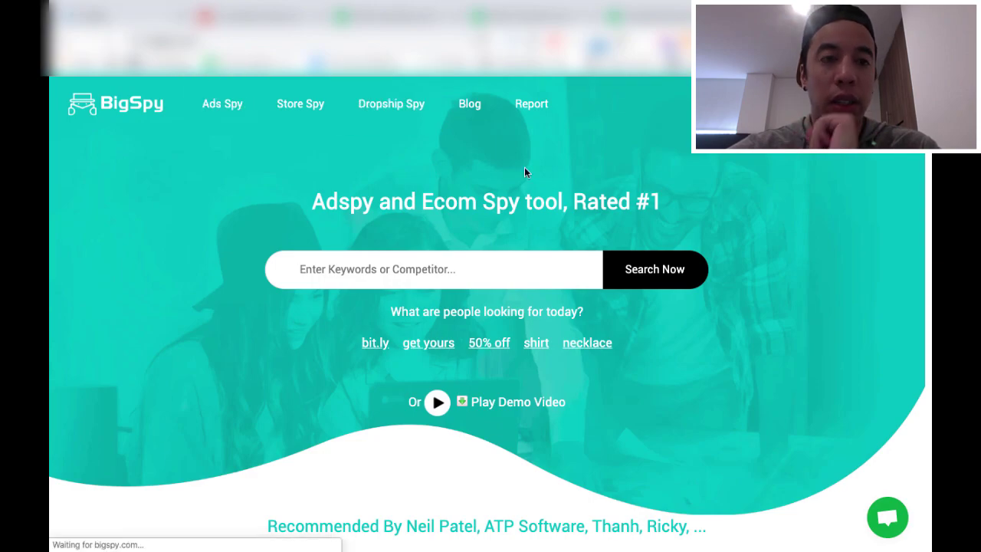
# Filter the Facebook ads by Shopify e-commerce software and the Website Conversion marketing objective.
pyautogui.scroll(-1, 218, 357)
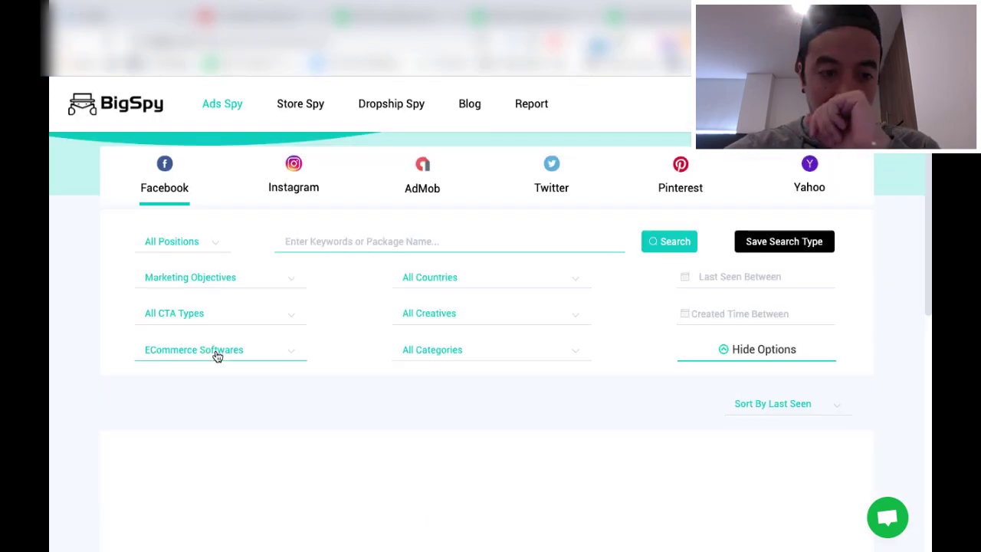
pyautogui.click(218, 357)
pyautogui.click(199, 433)
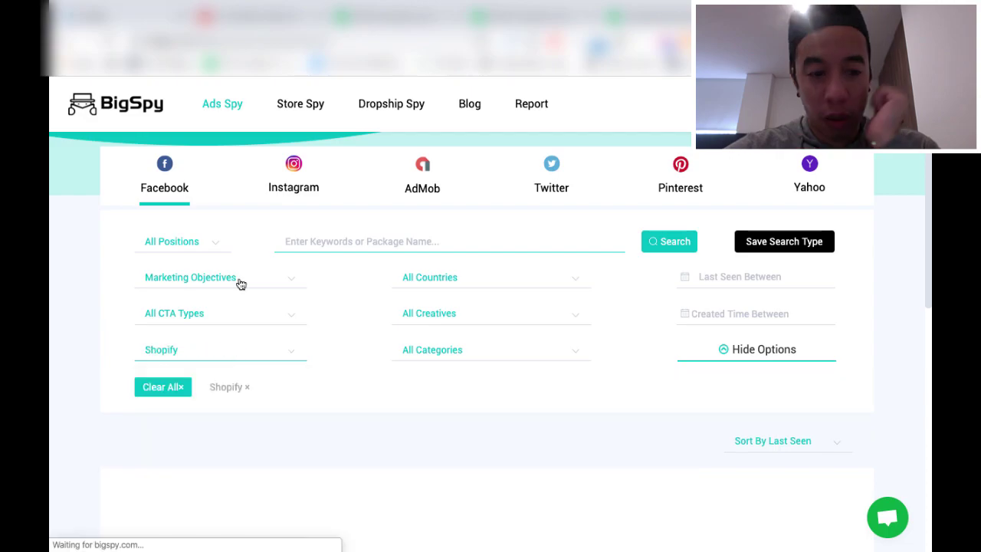
pyautogui.click(239, 283)
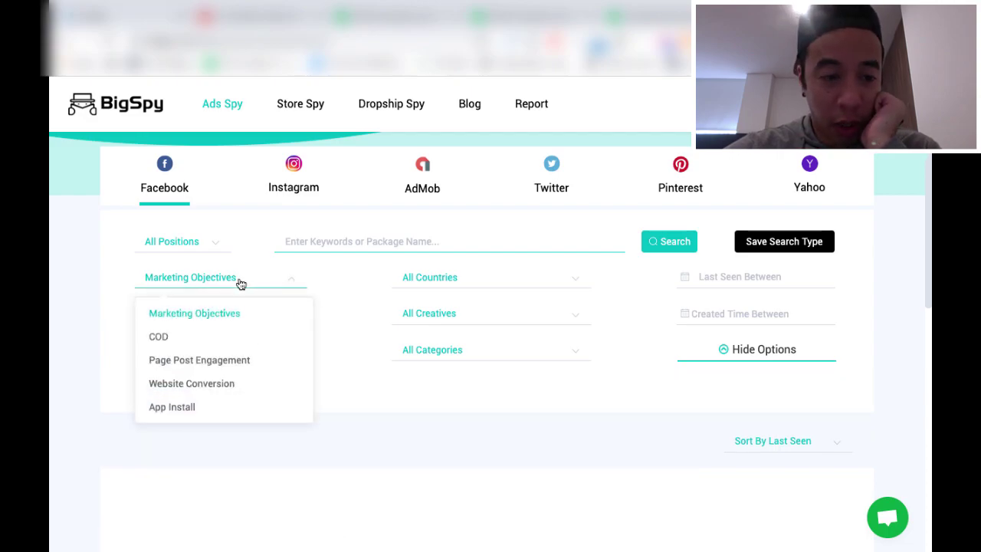
pyautogui.click(209, 385)
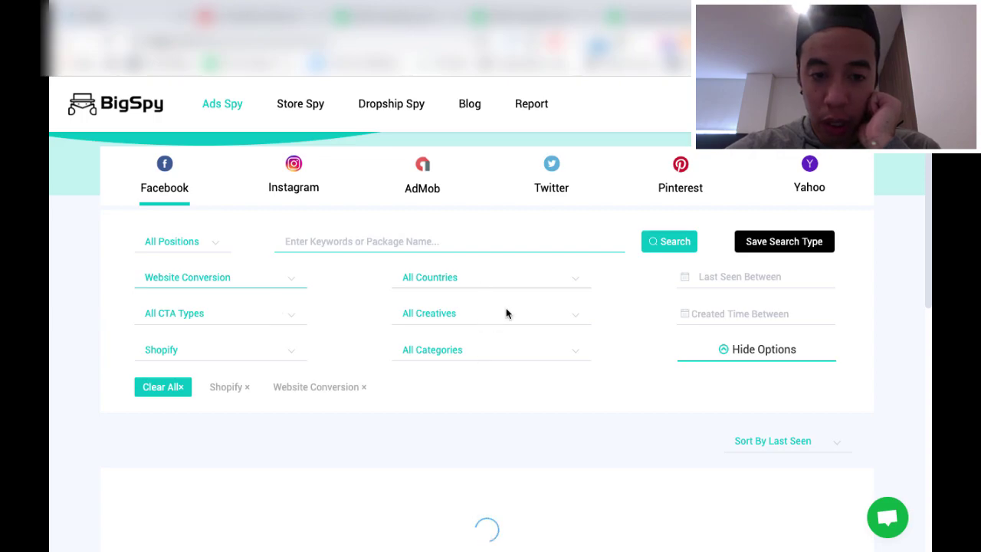
# Limit the ad creatives to Video and check the available country choices, keeping All Countries.
pyautogui.click(584, 322)
pyautogui.click(584, 323)
pyautogui.click(580, 328)
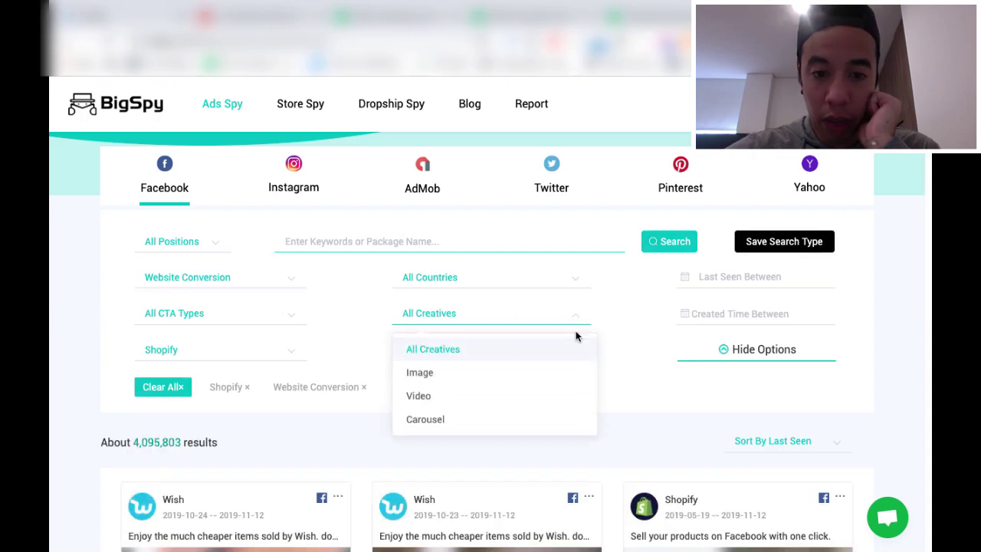
pyautogui.click(630, 323)
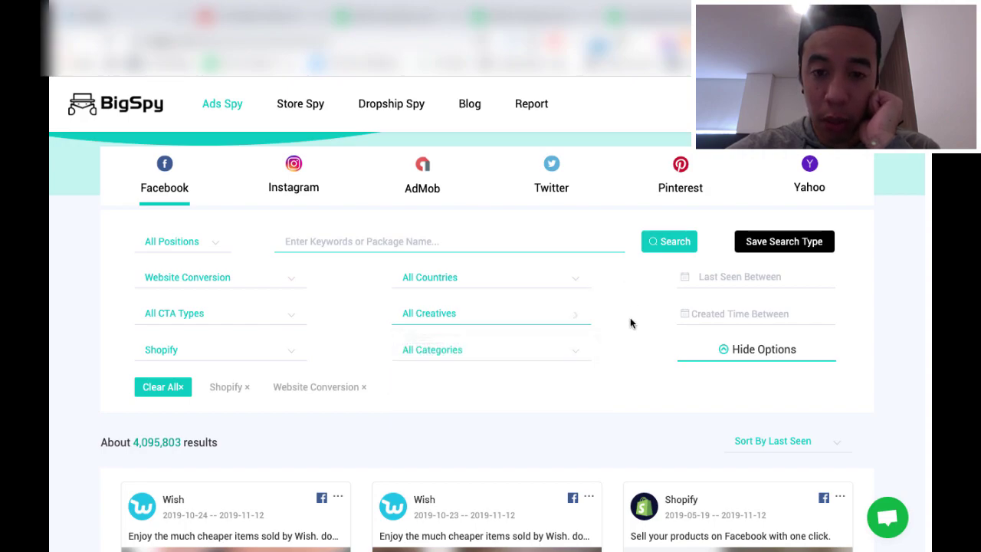
pyautogui.click(544, 317)
pyautogui.click(470, 397)
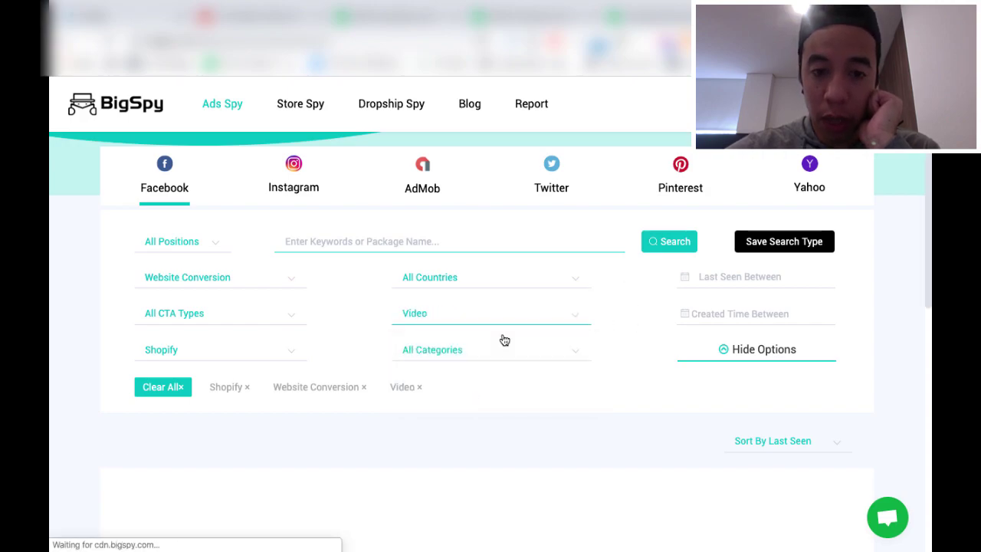
pyautogui.click(577, 285)
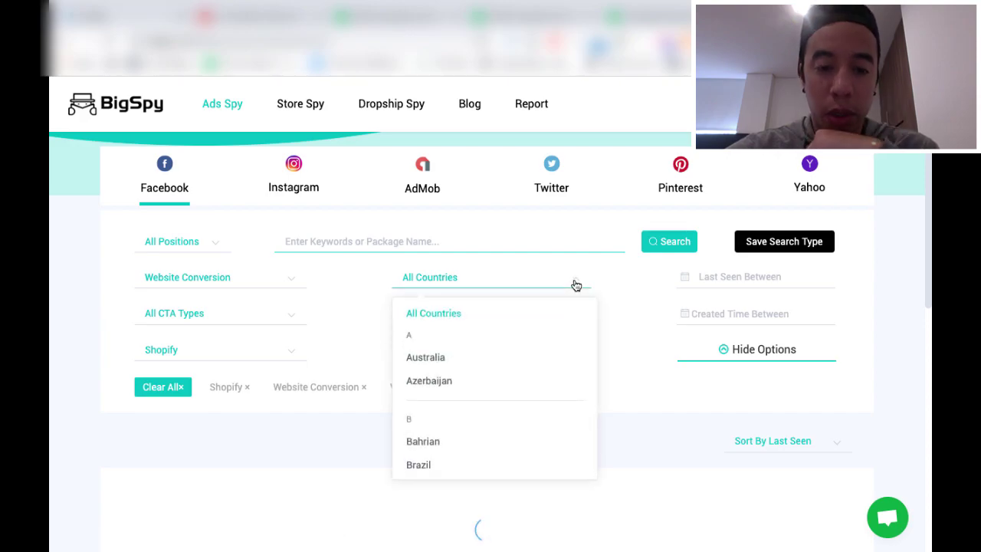
pyautogui.click(576, 284)
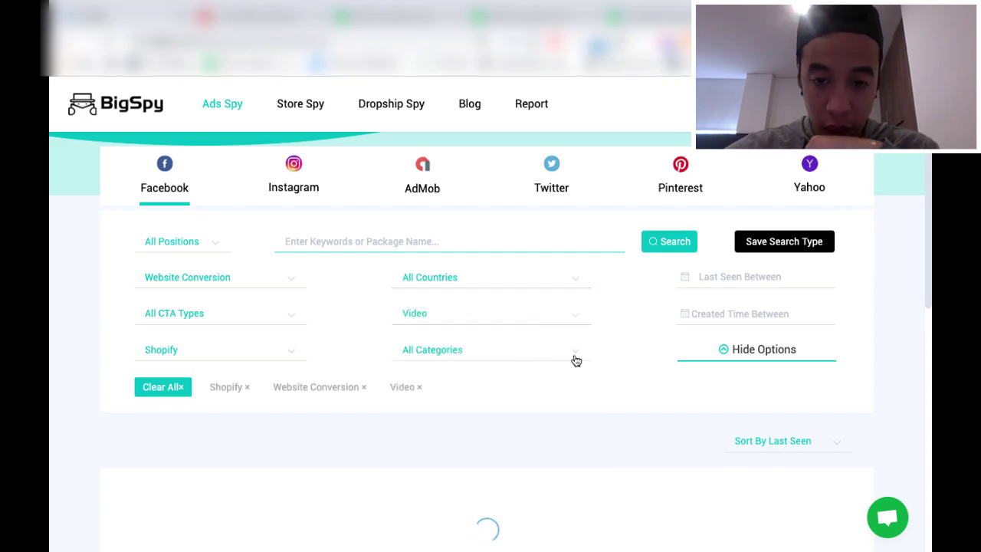
# Set both the Last Seen and Created Time date ranges to 2019-11-05 through 2019-11-12.
pyautogui.click(715, 270)
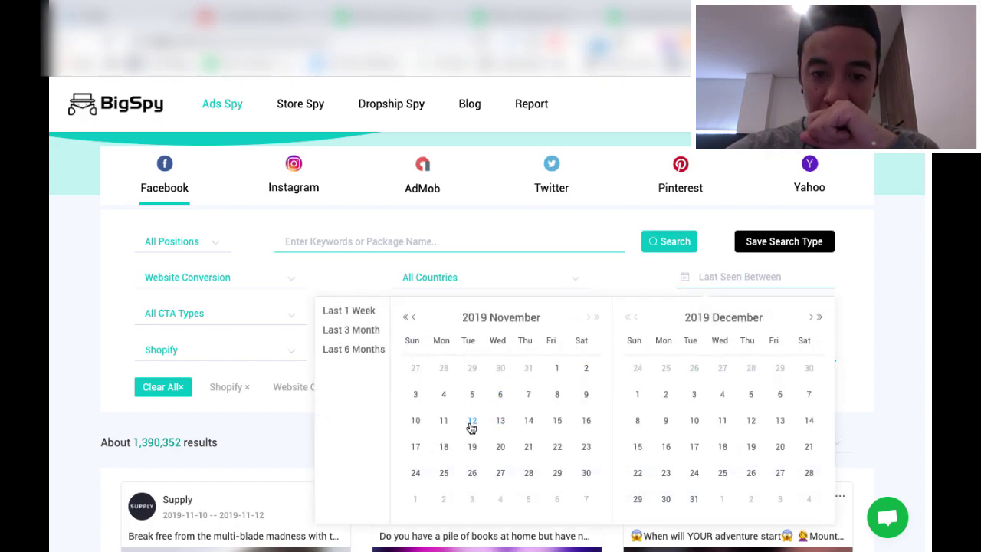
pyautogui.click(471, 423)
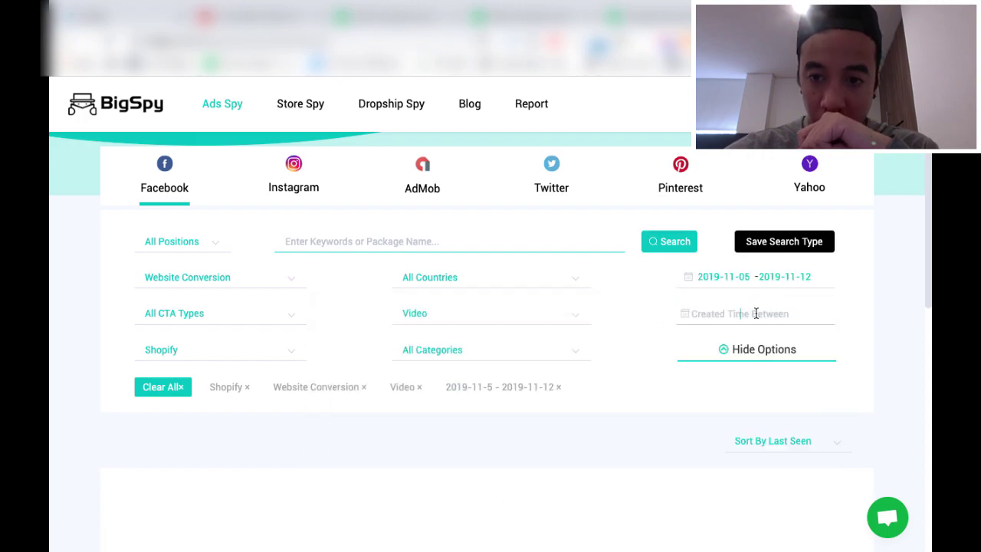
pyautogui.click(756, 314)
pyautogui.click(472, 421)
# Look over the filtered ads and sort them by Share.
pyautogui.scroll(-1, 635, 310)
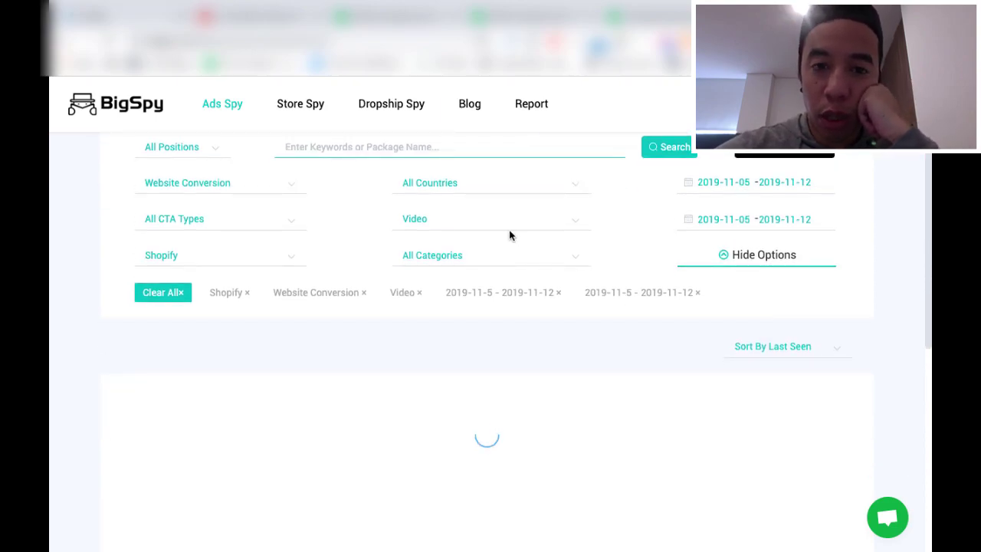
pyautogui.scroll(-1, 510, 236)
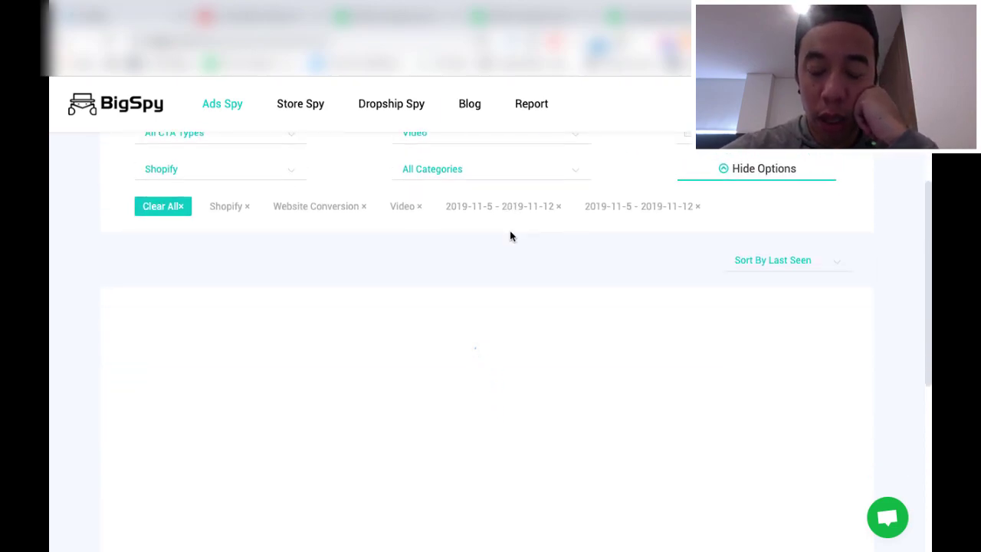
pyautogui.scroll(-1, 536, 276)
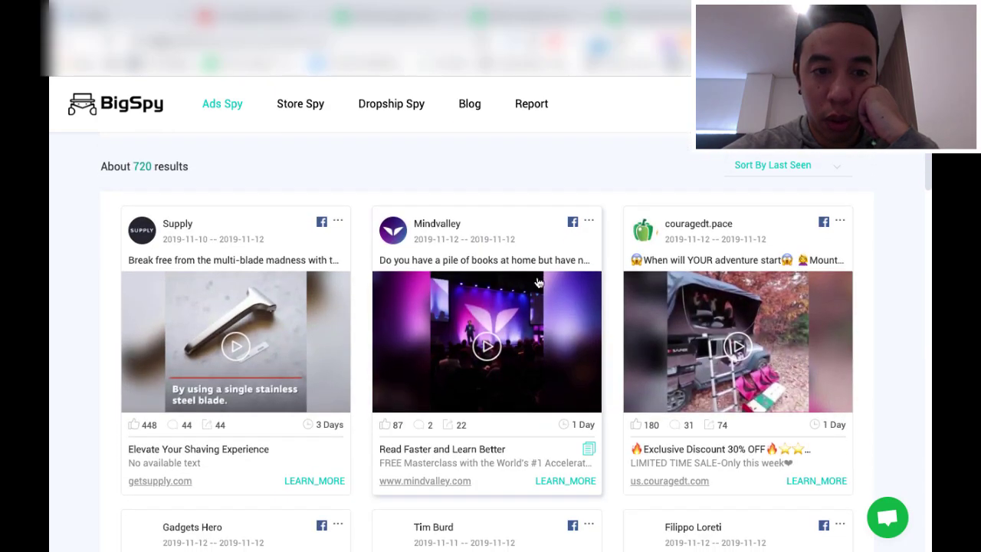
pyautogui.scroll(-1, 537, 276)
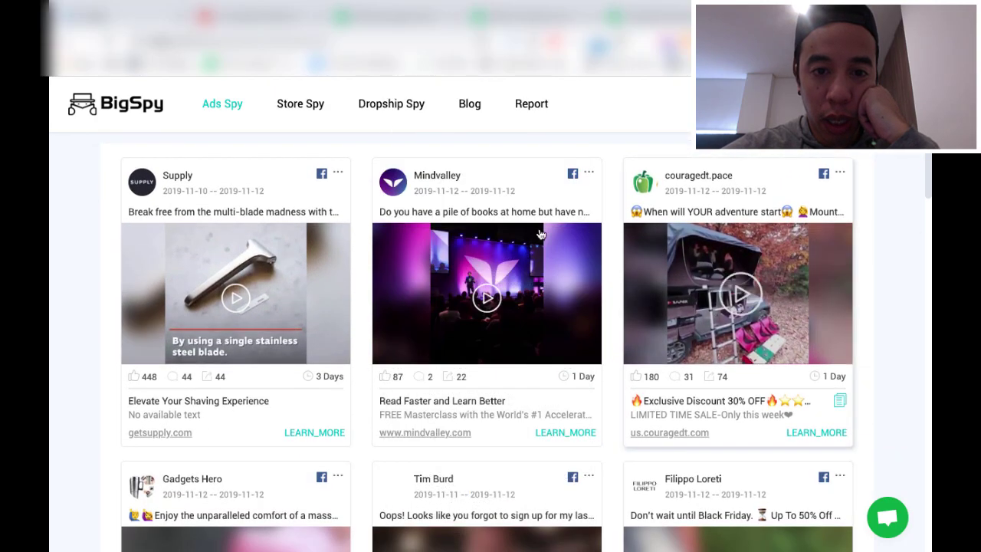
pyautogui.scroll(-2, 869, 192)
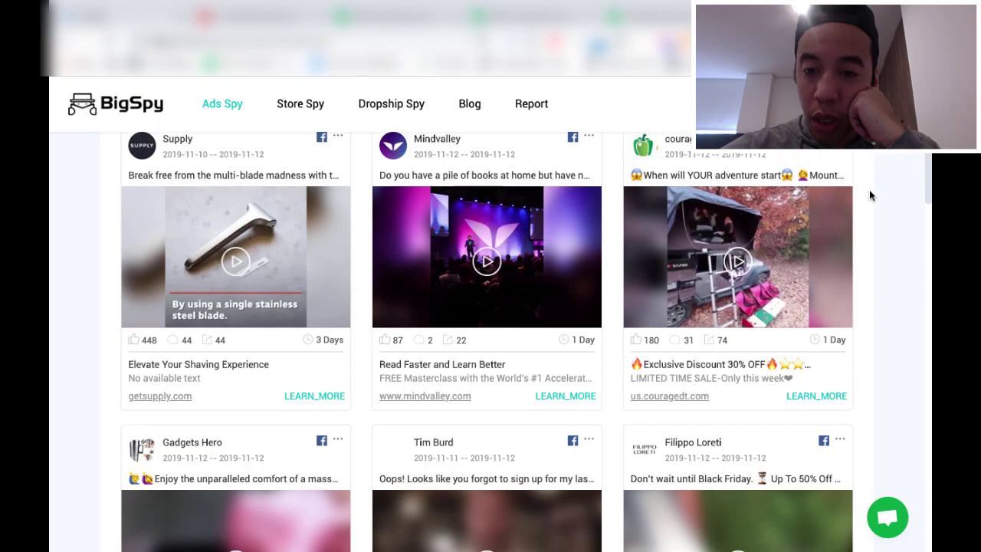
pyautogui.scroll(3, 780, 303)
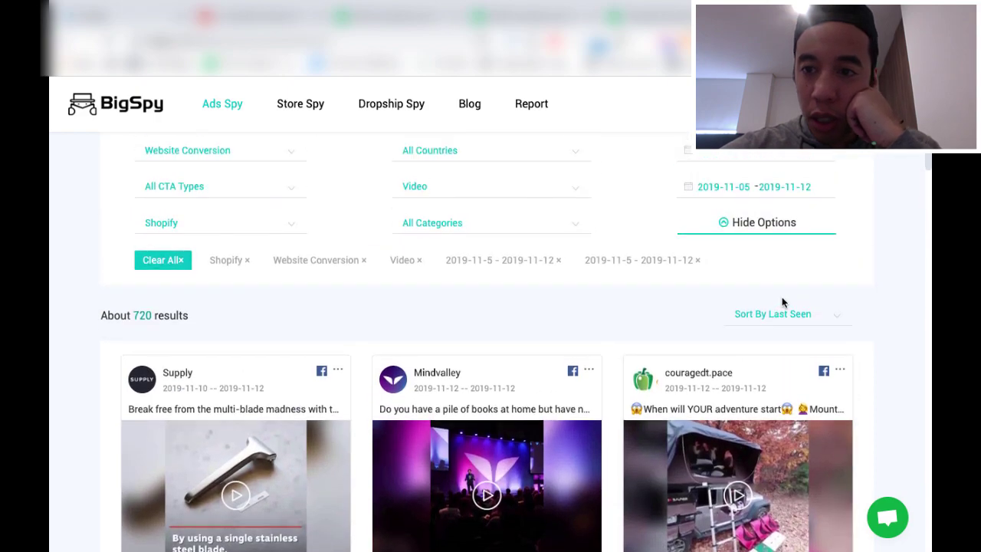
pyautogui.click(793, 316)
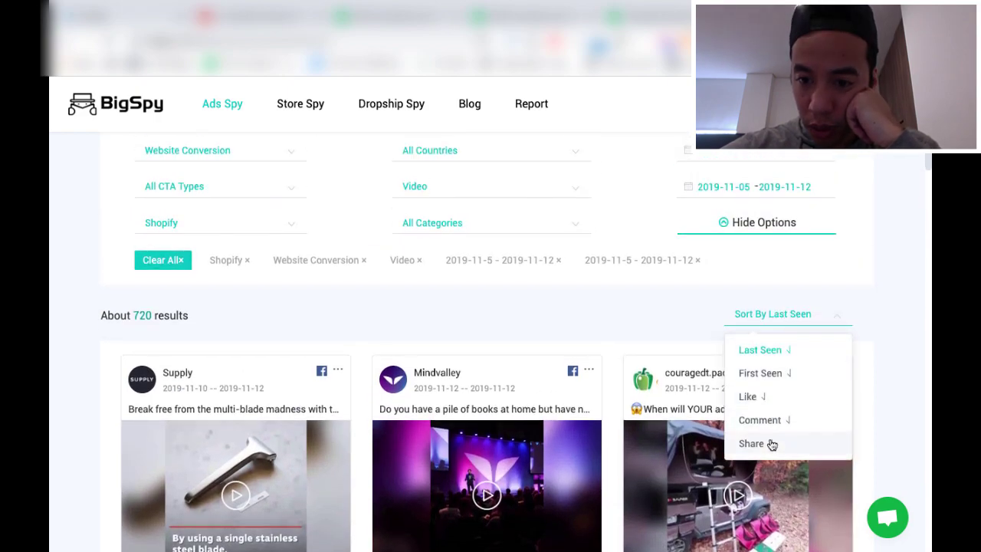
pyautogui.click(773, 444)
# Examine the top shared ads' products, active dates and like, comment and share figures, especially the Carebthy Chicken Legs Socks ad.
pyautogui.scroll(-1, 536, 307)
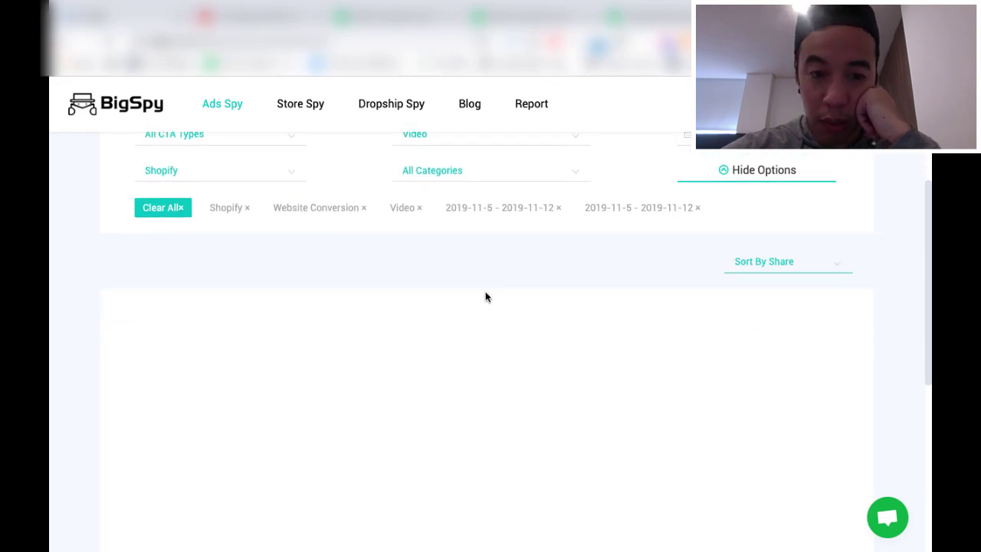
pyautogui.scroll(-2, 307, 345)
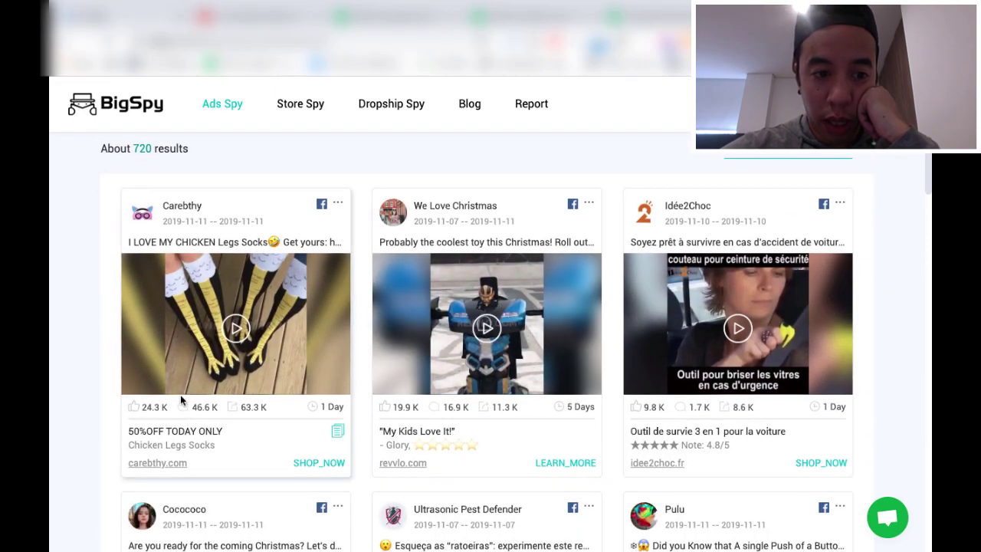
pyautogui.scroll(-1, 192, 394)
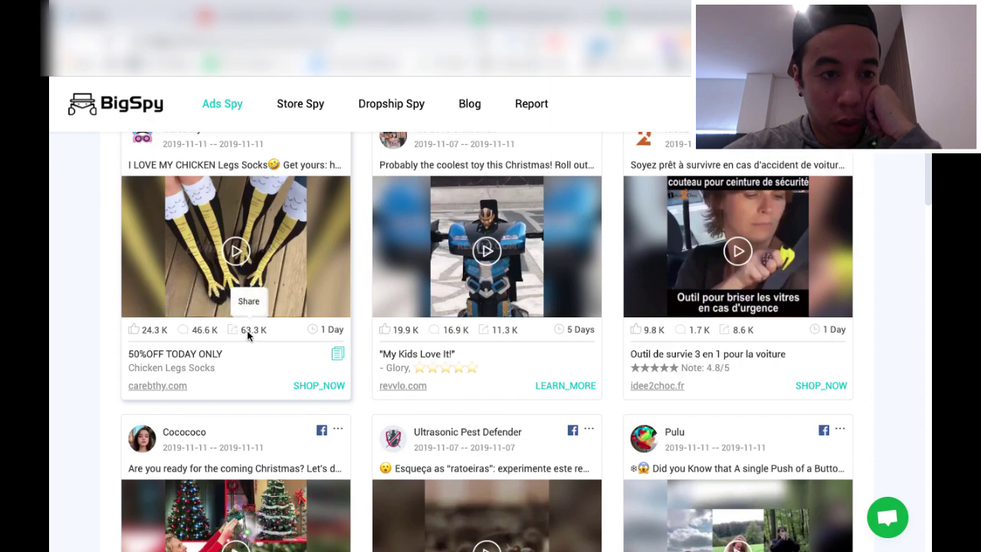
pyautogui.scroll(1, 246, 330)
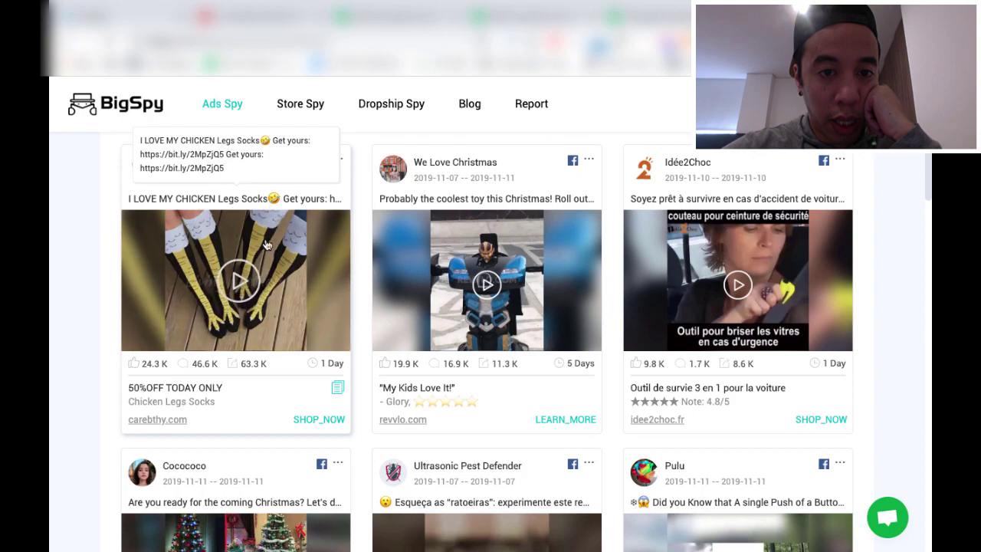
pyautogui.scroll(1, 452, 301)
pyautogui.scroll(5, 453, 301)
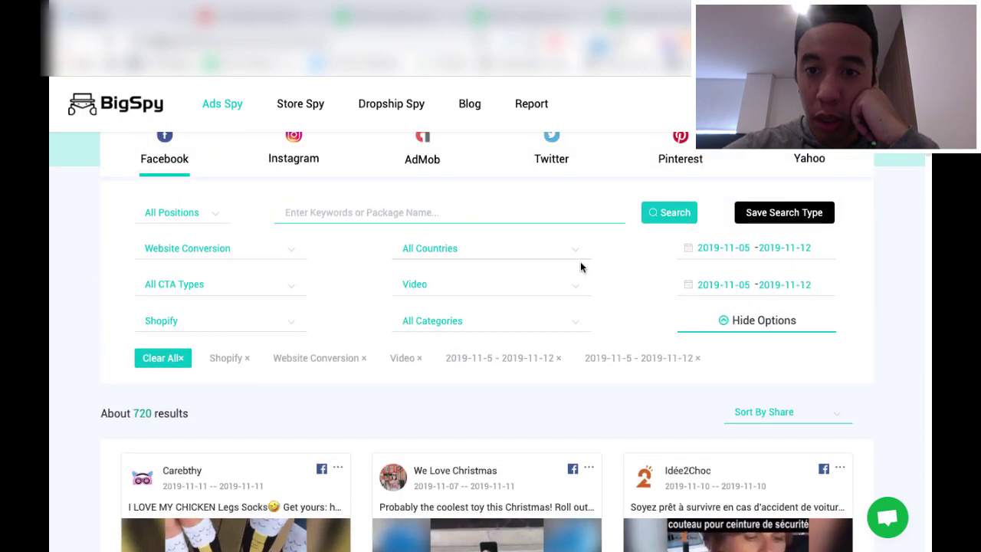
pyautogui.scroll(-4, 460, 322)
pyautogui.scroll(-2, 290, 354)
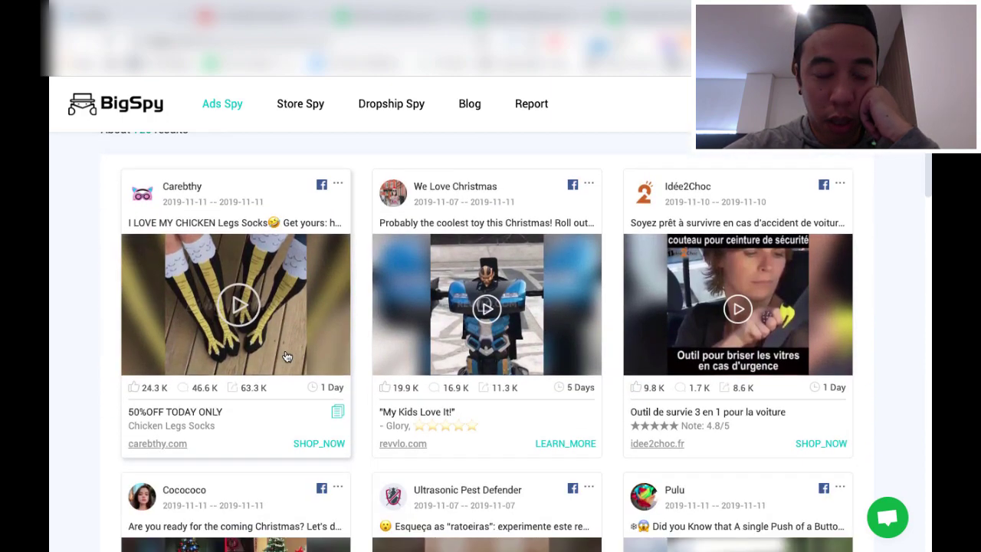
pyautogui.scroll(-1, 245, 317)
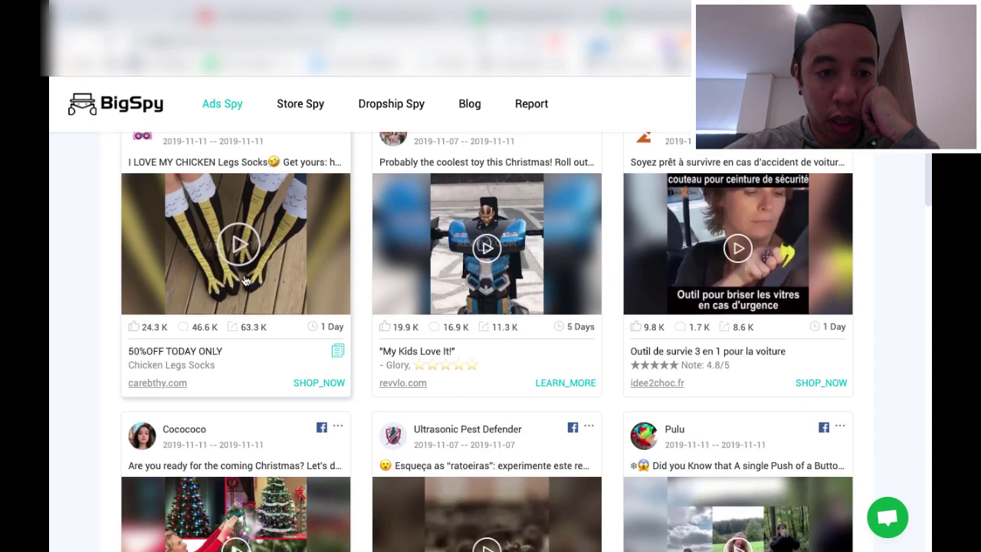
# Open the Carebthy Chicken Legs Socks ad's details, play its video, open its shop page, and return to the ad details.
pyautogui.click(251, 222)
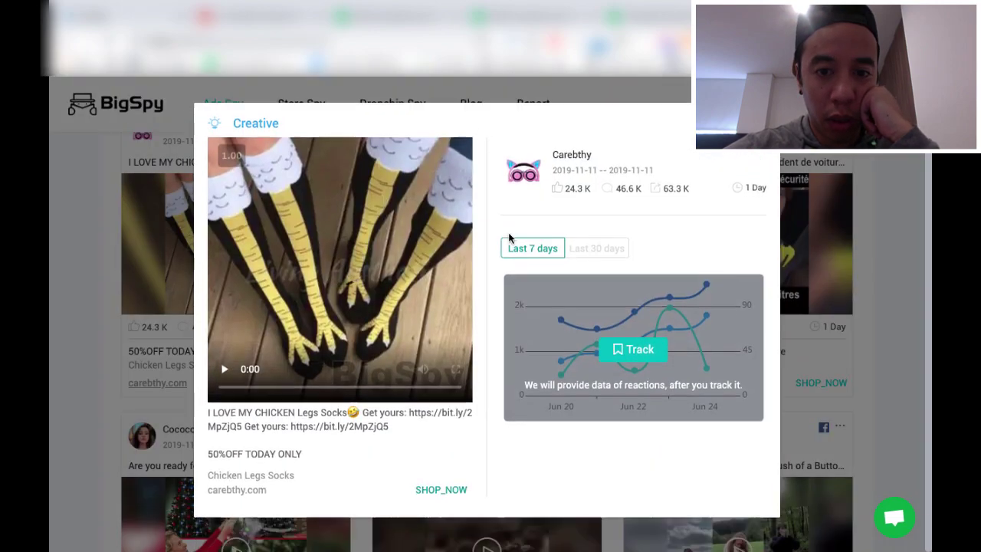
pyautogui.moveTo(420, 333)
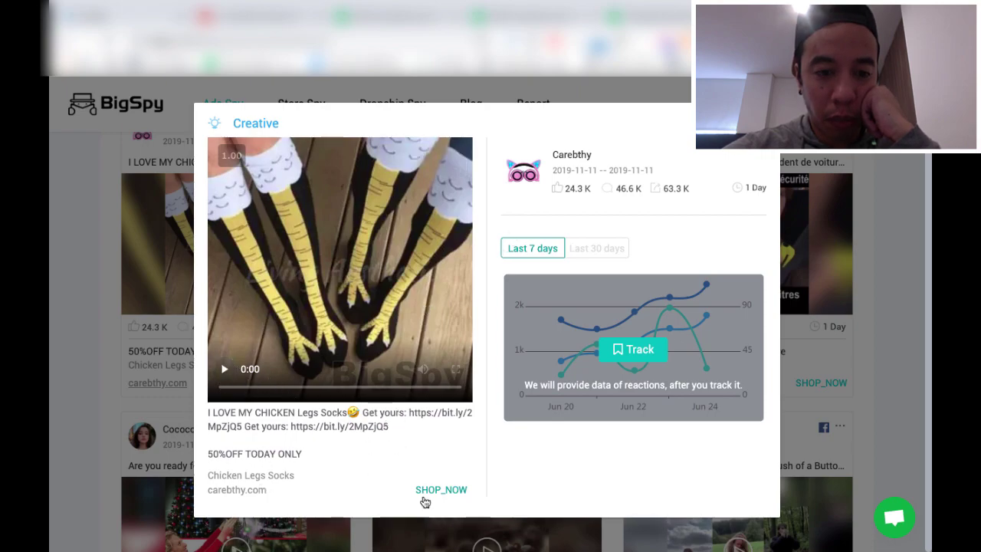
pyautogui.click(224, 372)
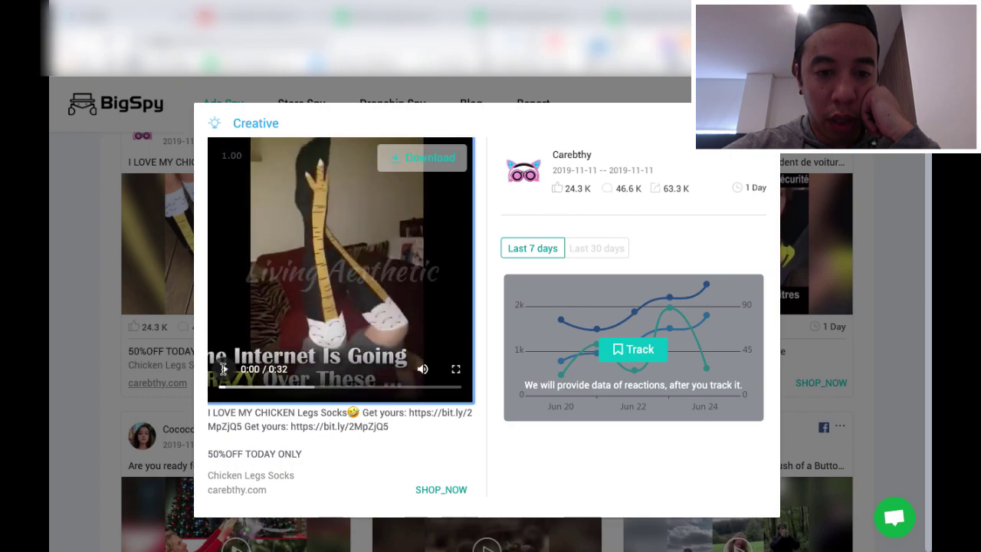
pyautogui.click(432, 490)
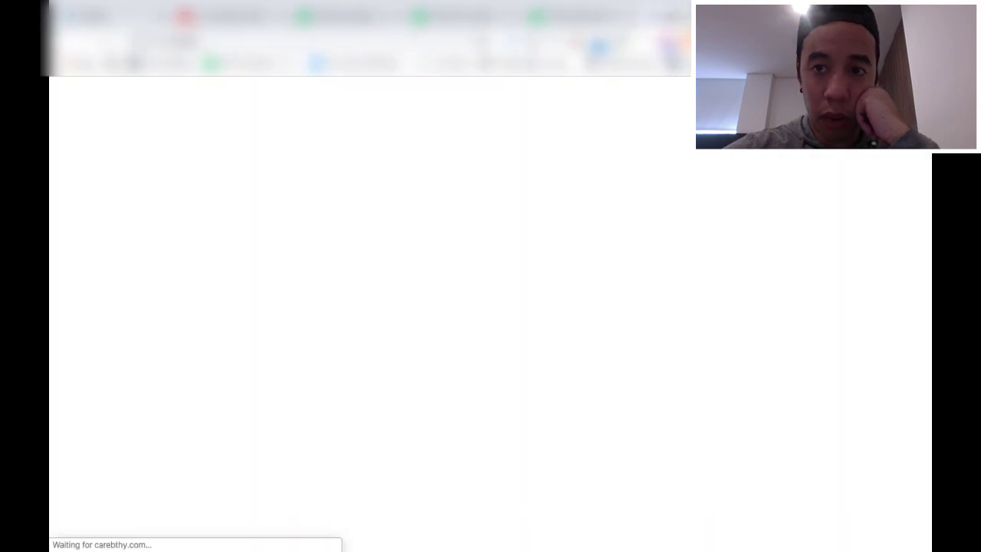
pyautogui.hotkey('ctrl', 'shift', 'Tab')
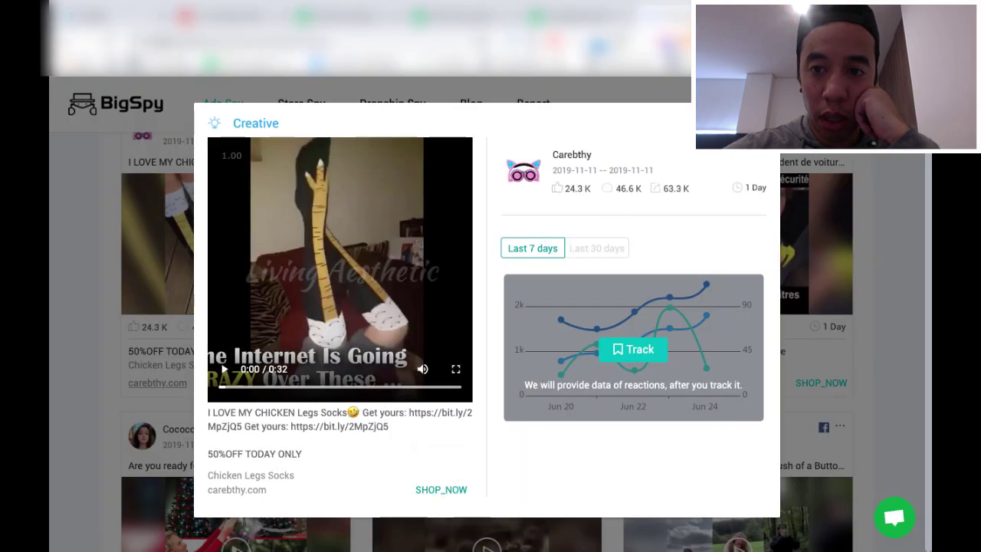
# Close the Chicken Legs Socks ad's details, open the Cocococo Christmas lights ad, and play and skip through its video.
pyautogui.click(747, 129)
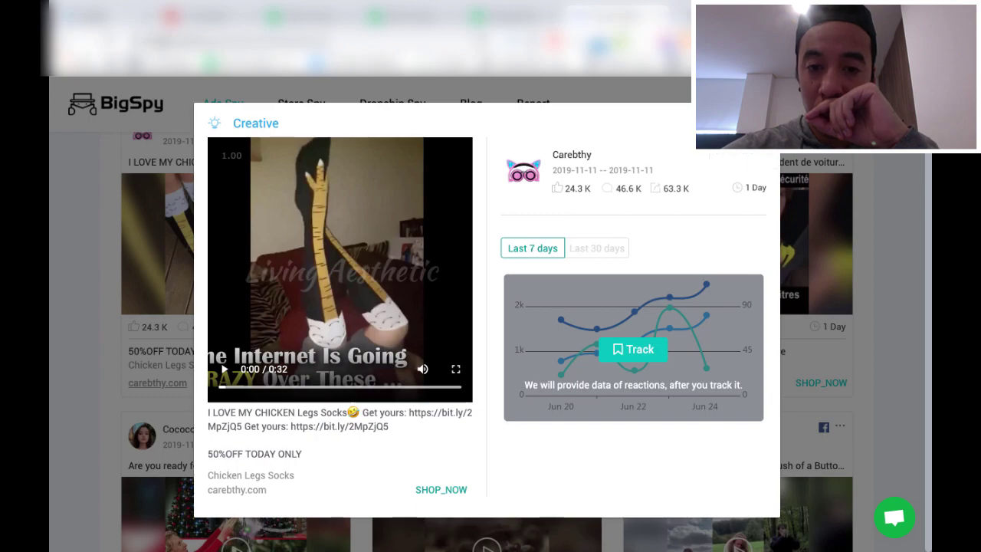
pyautogui.press('Escape')
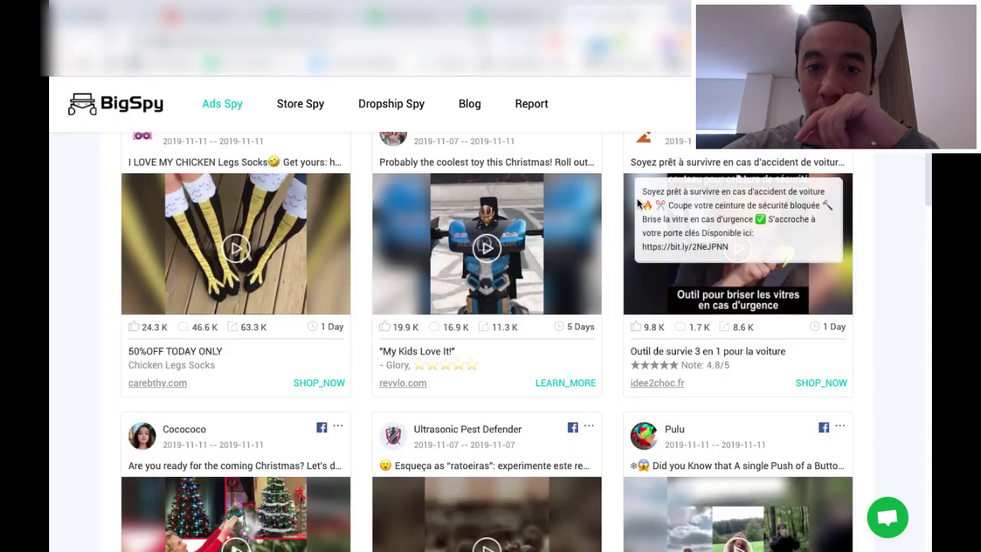
pyautogui.scroll(-2, 637, 204)
pyautogui.scroll(-3, 636, 203)
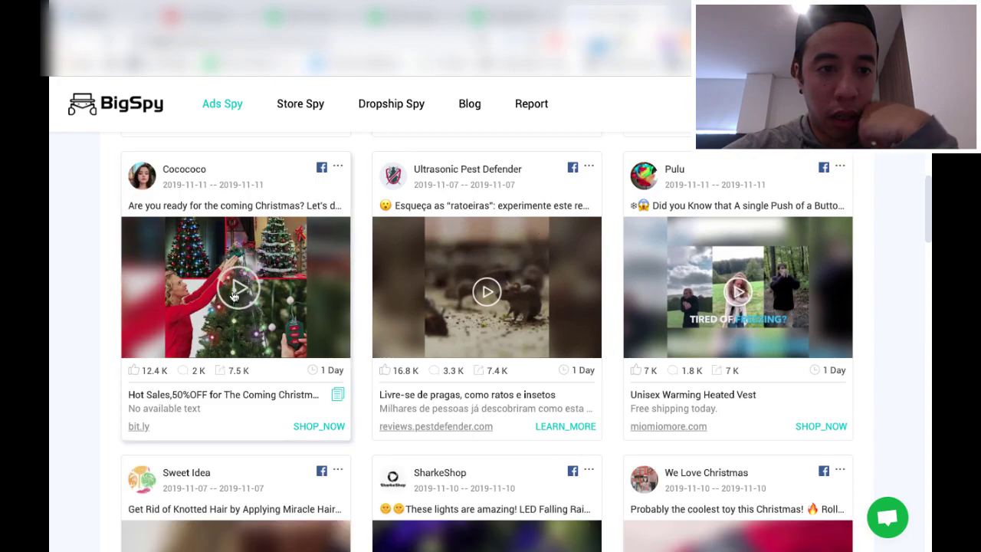
pyautogui.click(235, 299)
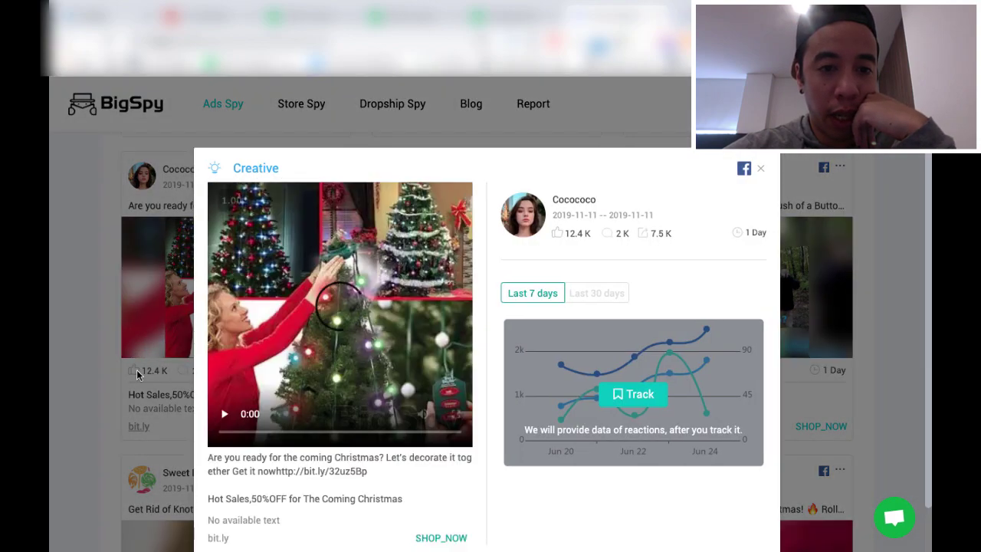
pyautogui.moveTo(338, 497)
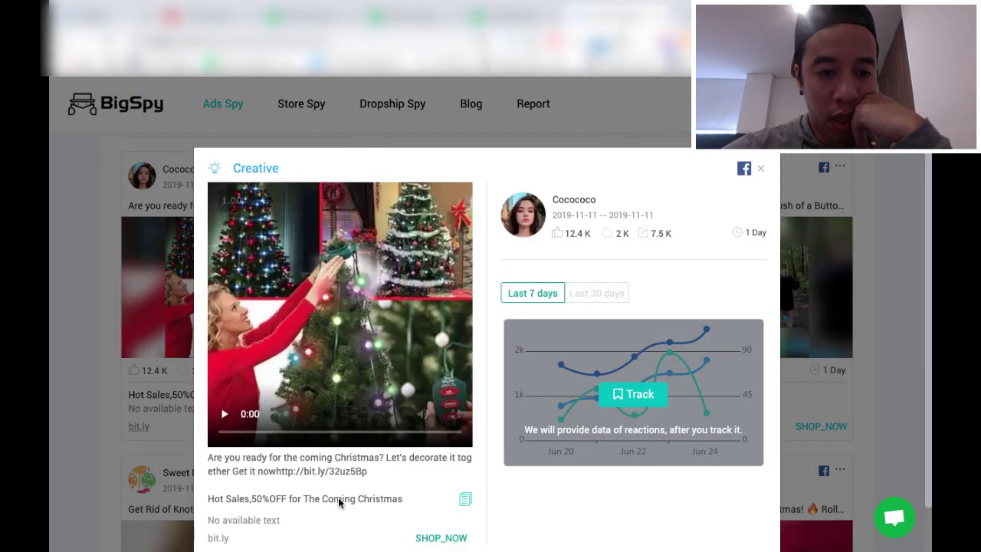
pyautogui.click(306, 411)
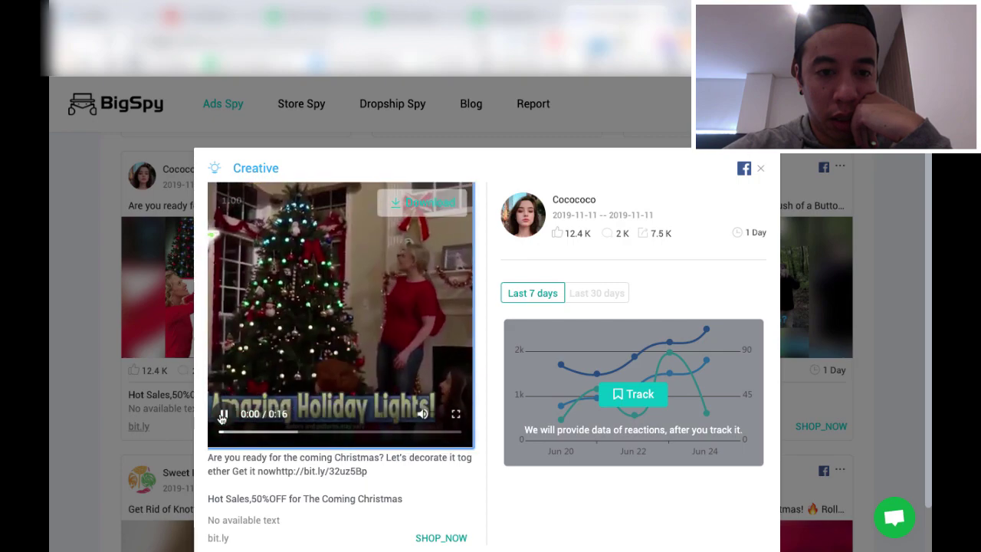
pyautogui.click(307, 434)
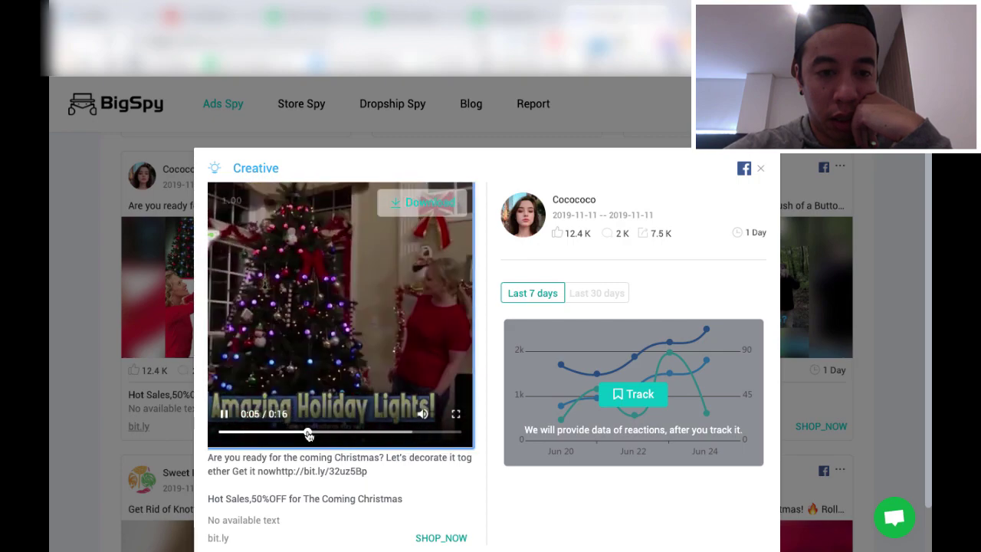
pyautogui.click(388, 434)
pyautogui.click(224, 414)
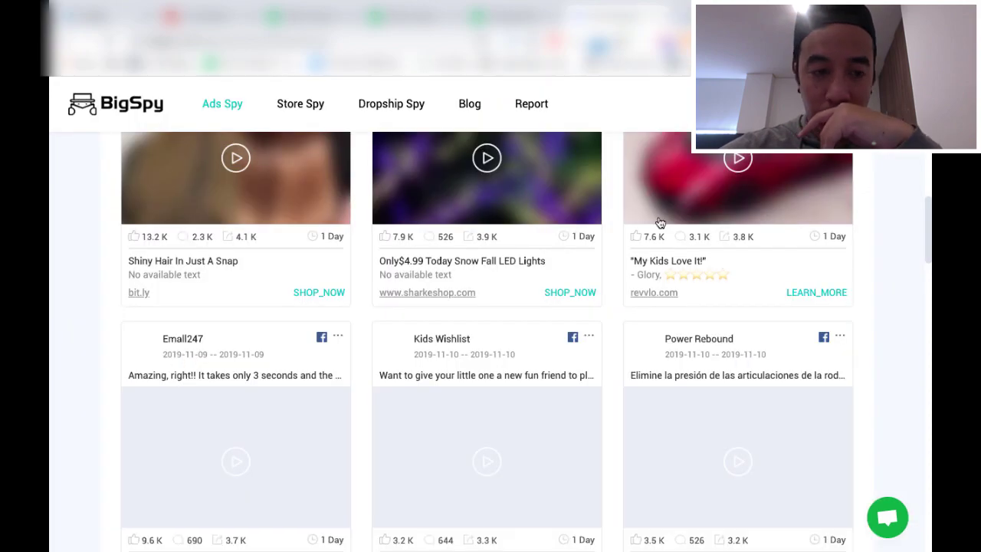
# Look through the rest of the share-sorted ads, comparing their products, active days and engagement figures, and return to the search filters.
pyautogui.scroll(1, 660, 222)
pyautogui.scroll(-1, 660, 222)
pyautogui.scroll(1, 660, 222)
pyautogui.scroll(-3, 661, 222)
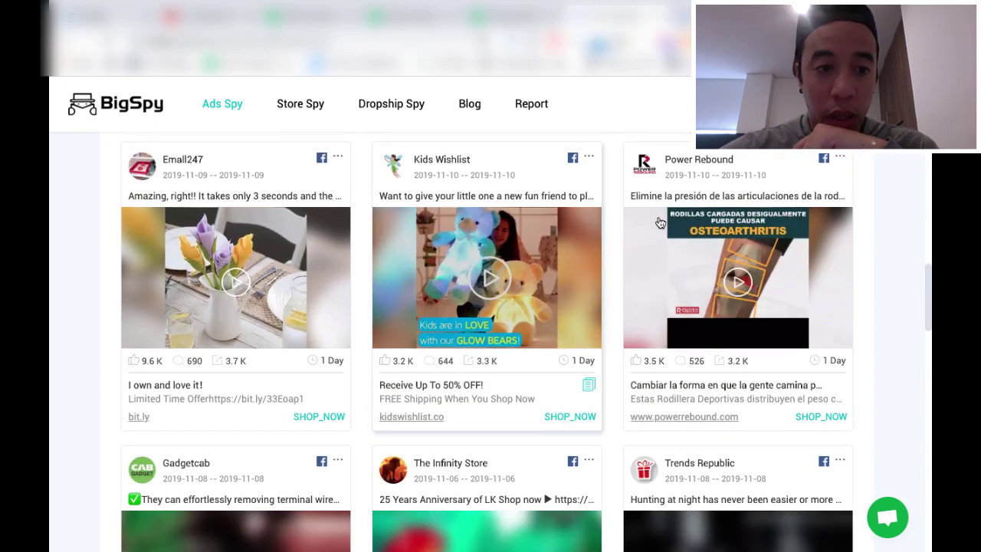
pyautogui.scroll(-2, 658, 221)
pyautogui.scroll(2, 658, 221)
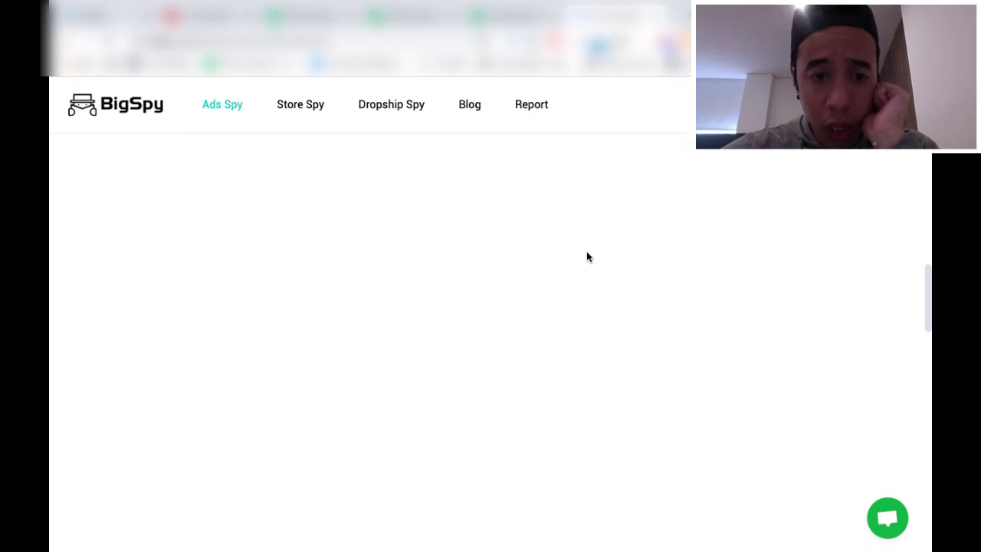
pyautogui.scroll(-5, 588, 257)
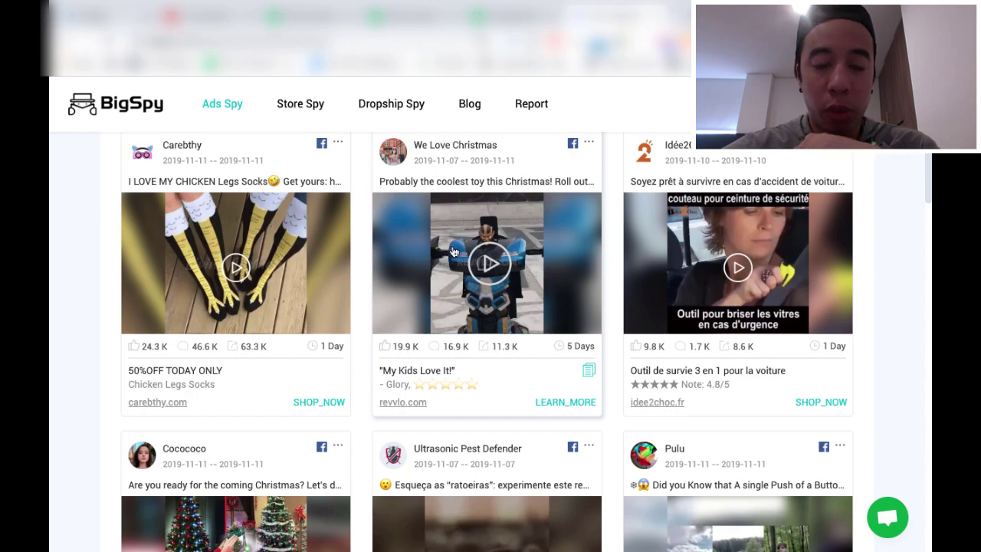
pyautogui.scroll(3, 591, 280)
pyautogui.scroll(-4, 591, 280)
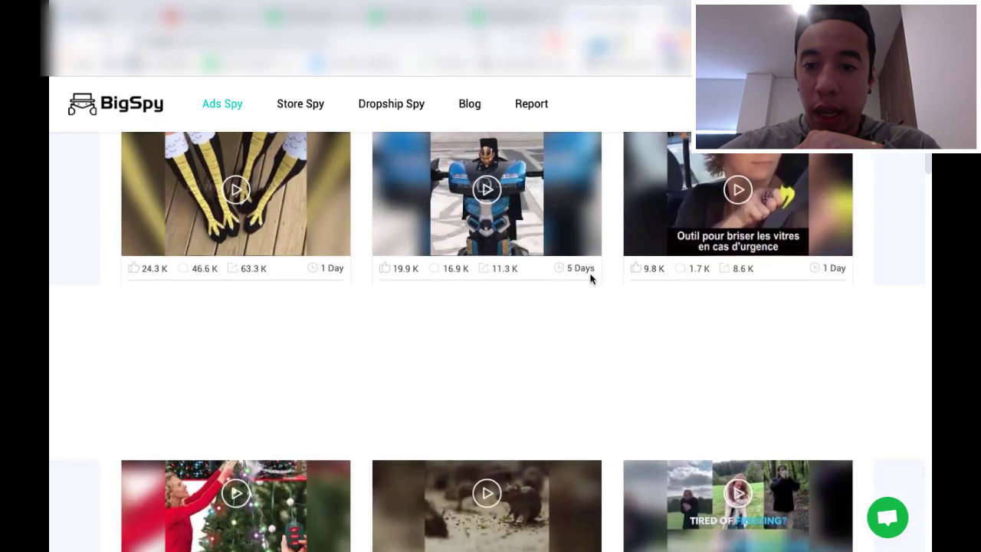
pyautogui.scroll(3, 591, 280)
pyautogui.scroll(-3, 591, 280)
pyautogui.scroll(-5, 591, 280)
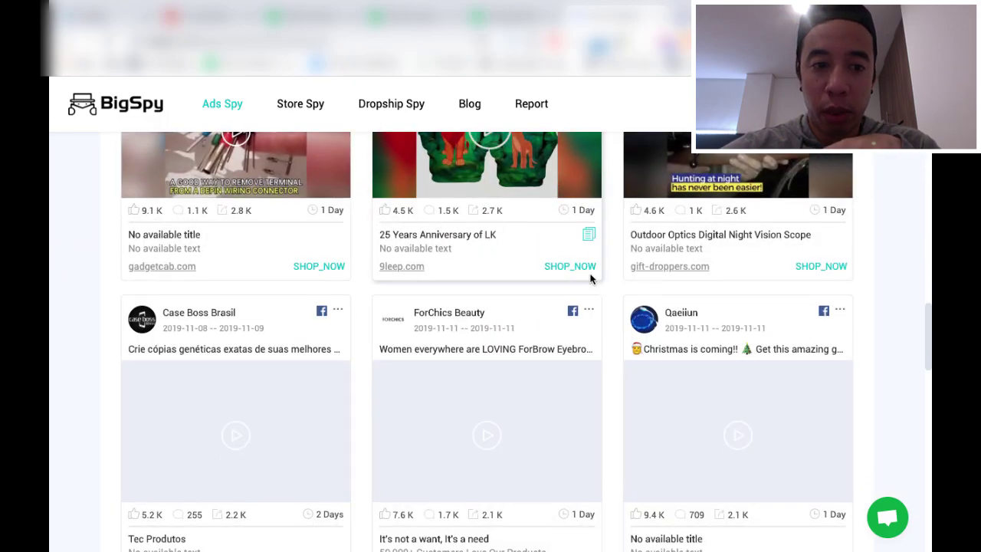
pyautogui.scroll(10, 591, 280)
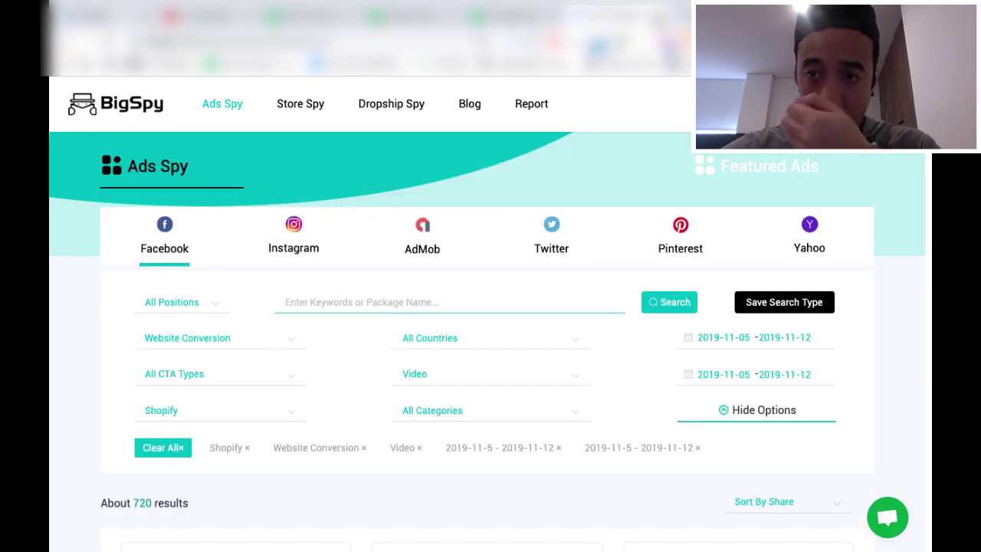
# Switch to the Template Recherche Produit spreadsheet in Google Sheets, view its file options for making a copy, and survey its columns.
pyautogui.click(311, 111)
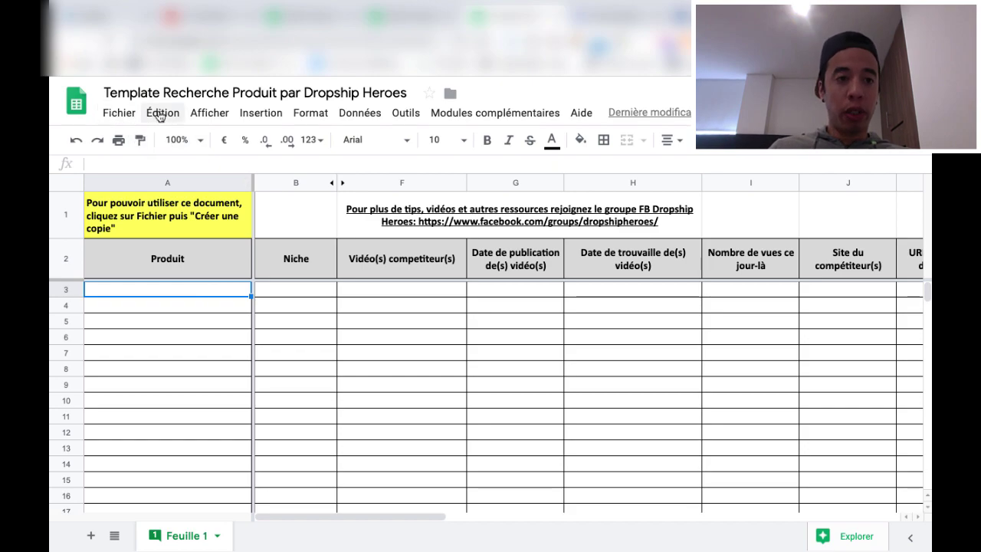
pyautogui.click(129, 115)
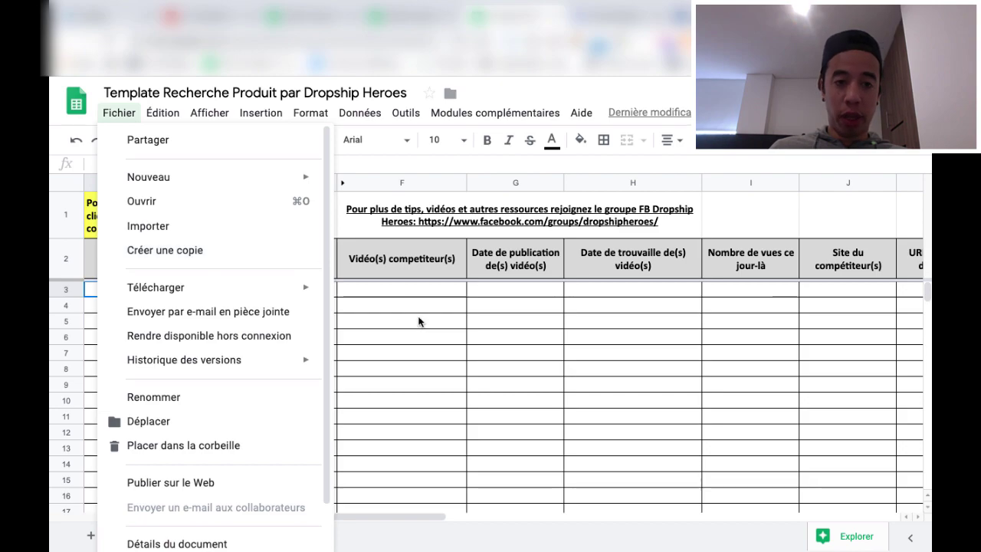
pyautogui.click(438, 336)
pyautogui.click(198, 290)
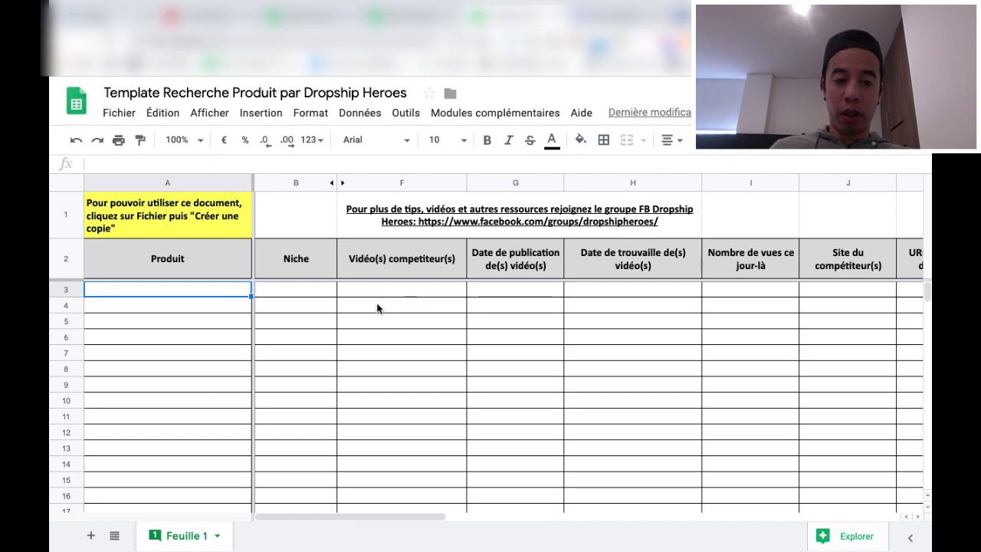
pyautogui.hscroll(10, 377, 308)
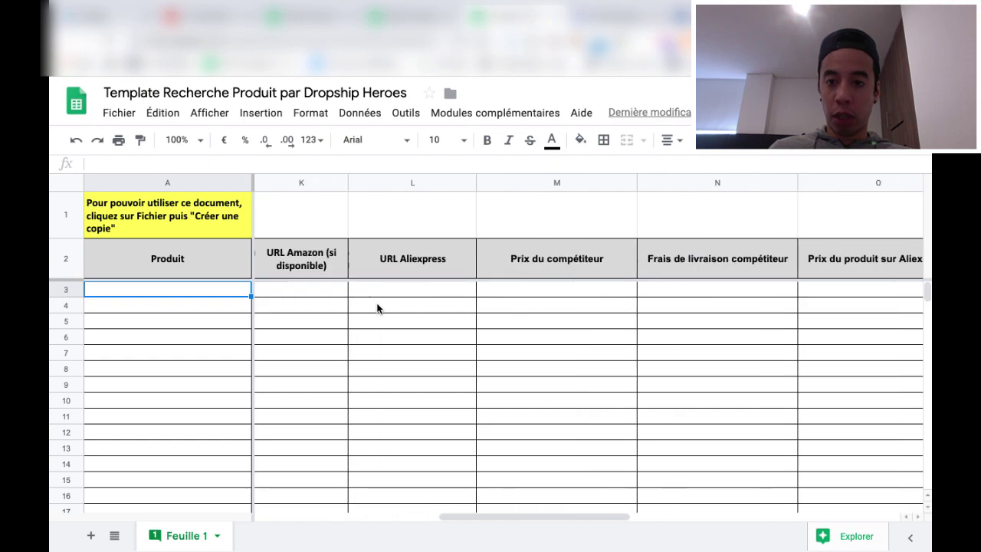
pyautogui.hscroll(-10, 377, 308)
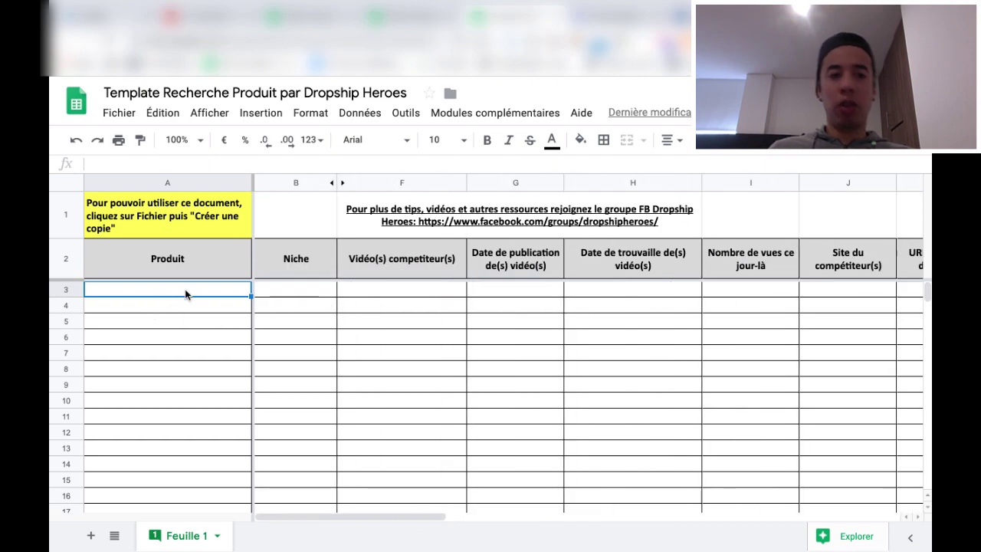
# Go through row 3's competitor video, publication date, found date and view count columns in the research template.
pyautogui.press('Tab')
pyautogui.press('Tab')
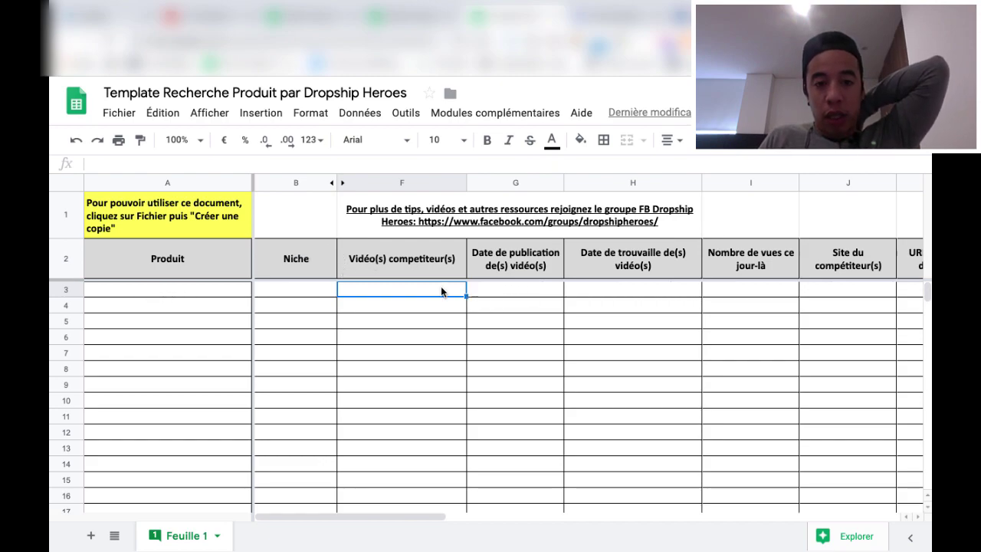
pyautogui.click(491, 289)
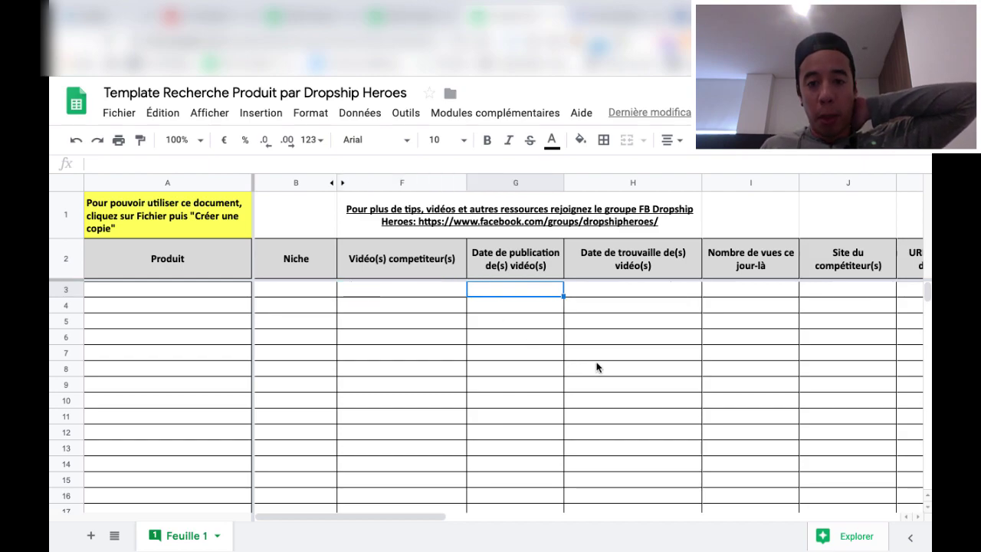
pyautogui.hscroll(2, 597, 367)
pyautogui.click(552, 290)
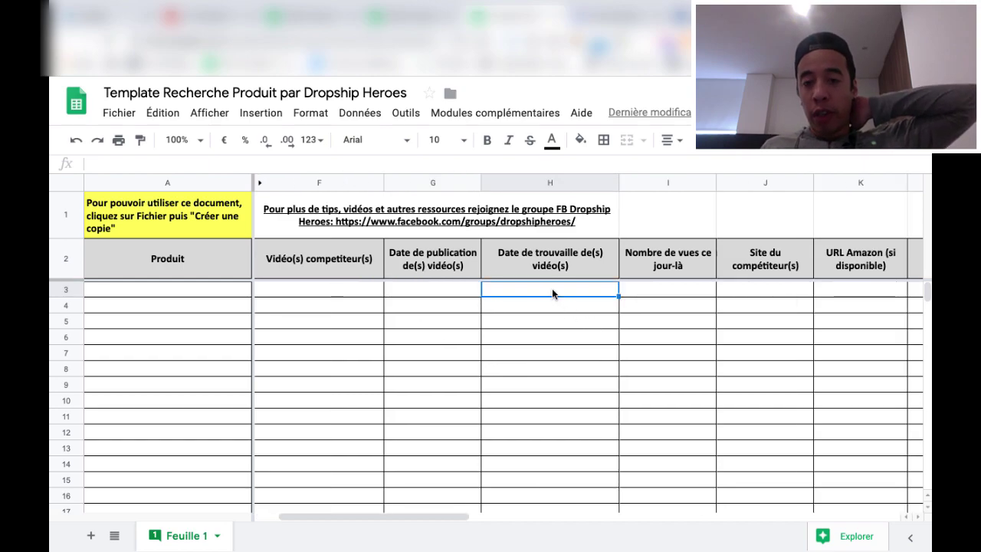
pyautogui.press('Tab')
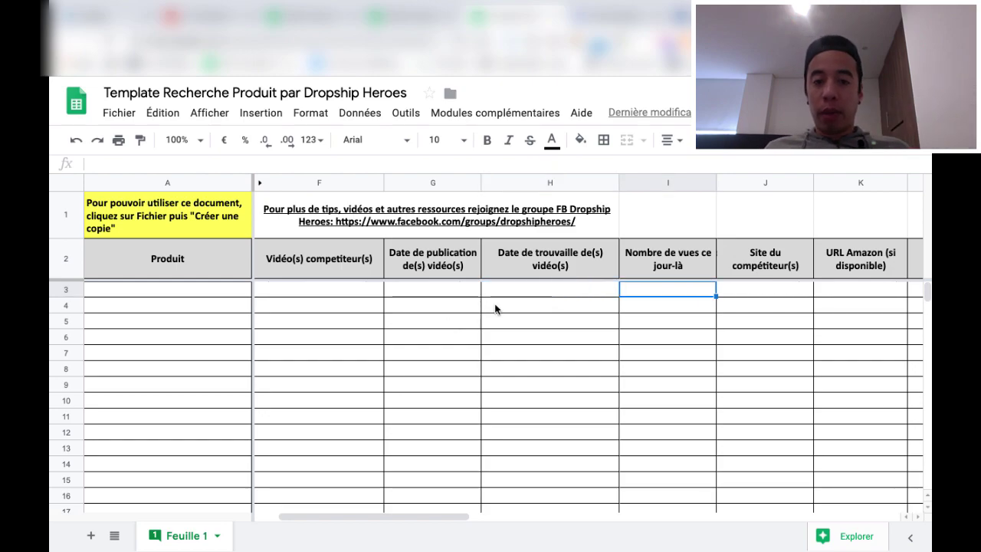
pyautogui.click(545, 290)
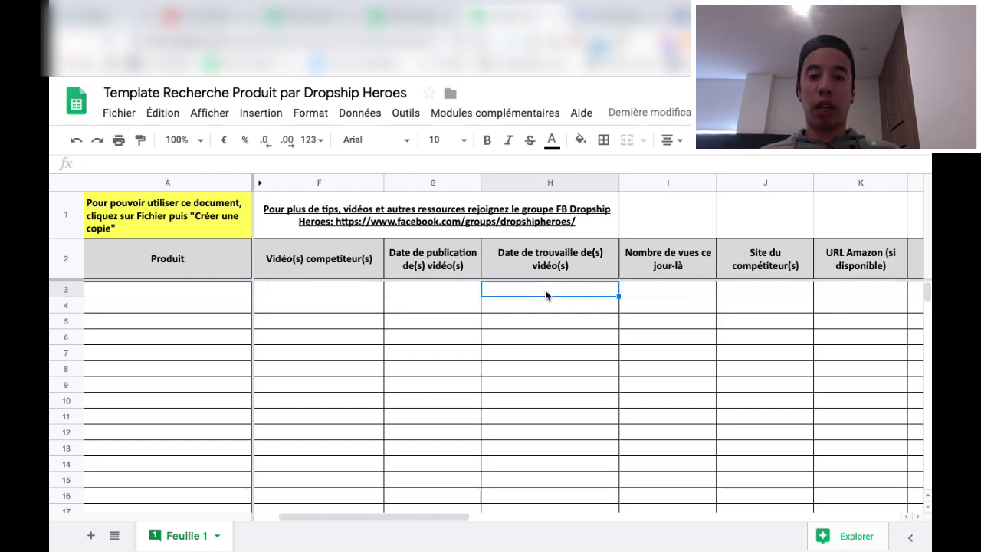
pyautogui.click(660, 294)
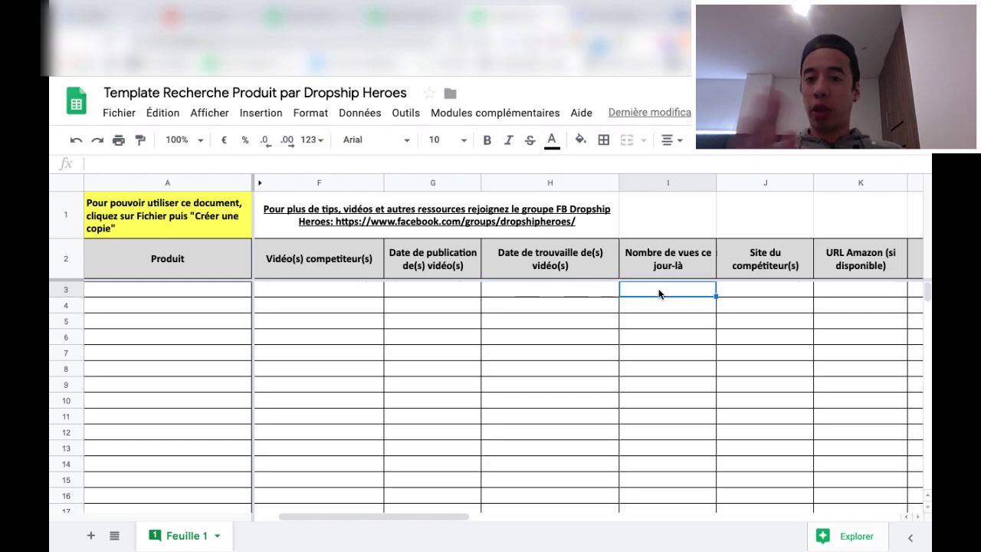
# Review row 3's cells for the competitor site, Amazon URL, Aliexpress URL and competitor price.
pyautogui.hscroll(3, 653, 341)
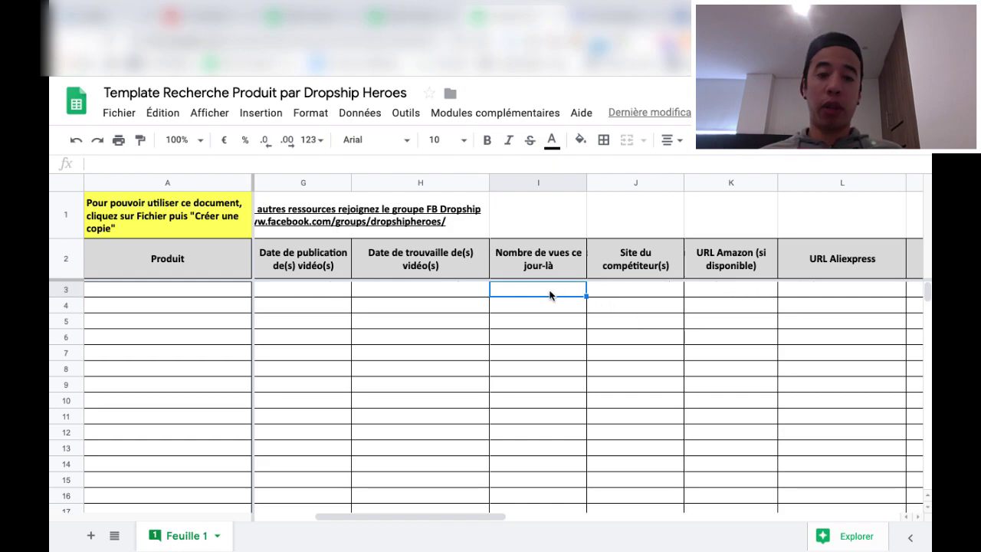
pyautogui.click(628, 291)
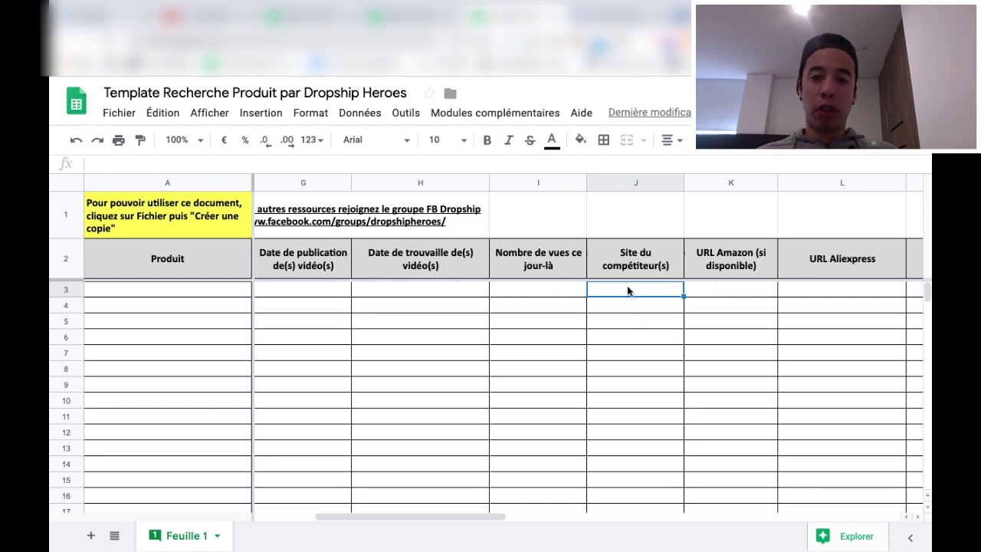
pyautogui.press('Tab')
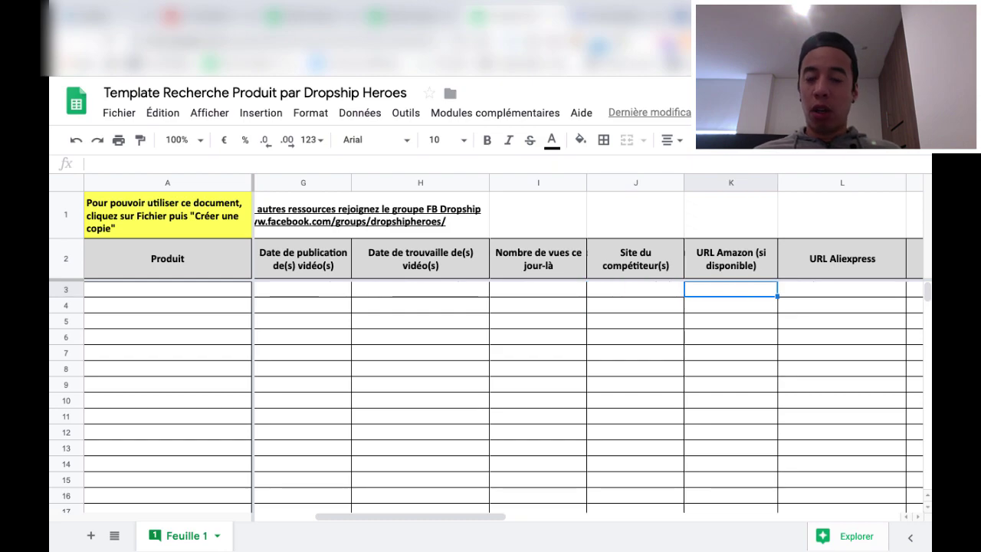
pyautogui.hscroll(4, 506, 345)
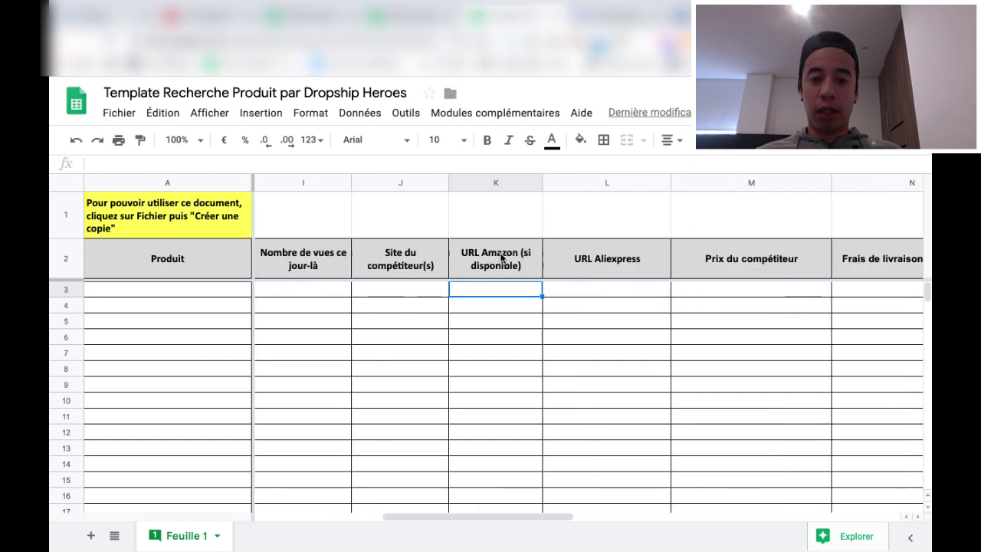
pyautogui.click(613, 288)
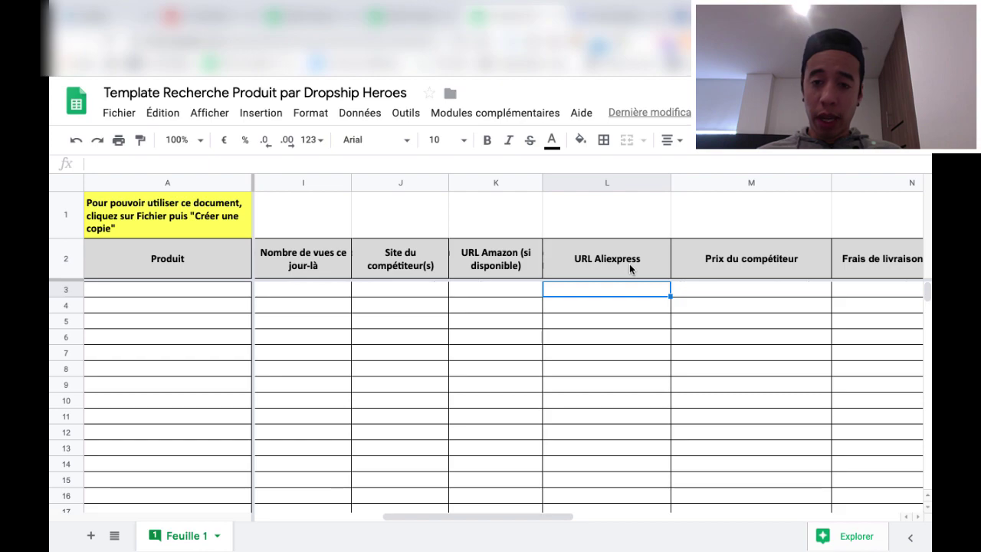
pyautogui.press('Tab')
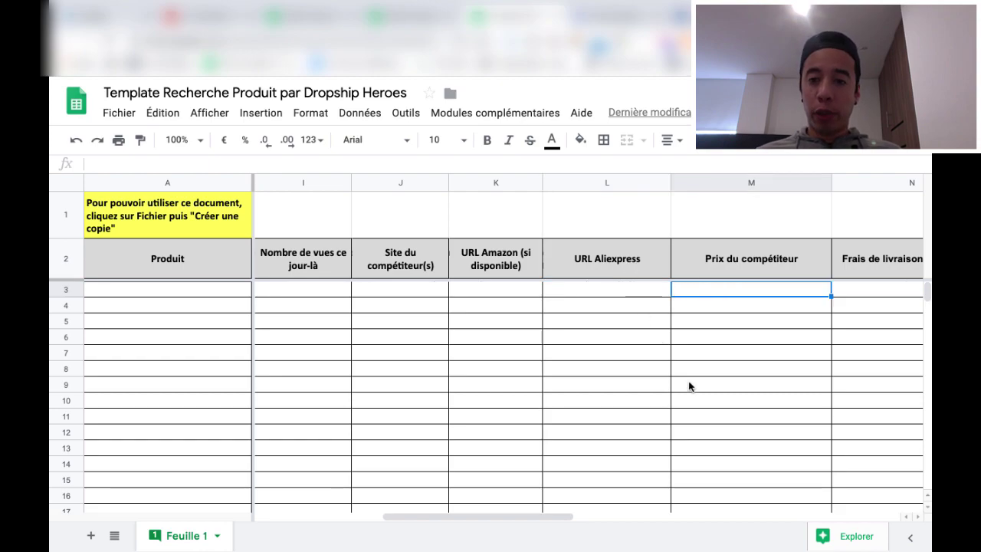
# Go through row 3's cells for competitor shipping fees, Aliexpress product price, Aliexpress shipping price and the markup formula.
pyautogui.hscroll(5, 689, 386)
pyautogui.click(629, 291)
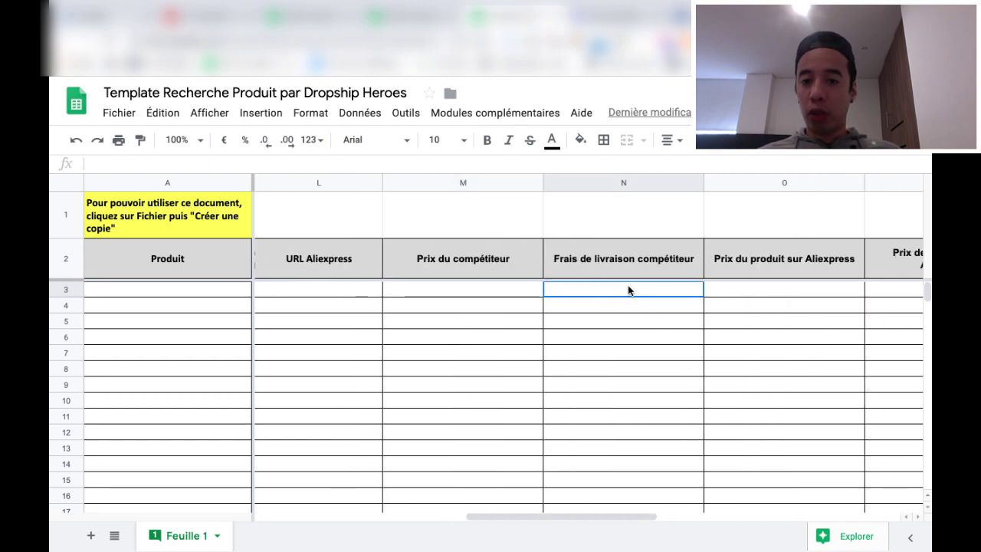
pyautogui.click(750, 299)
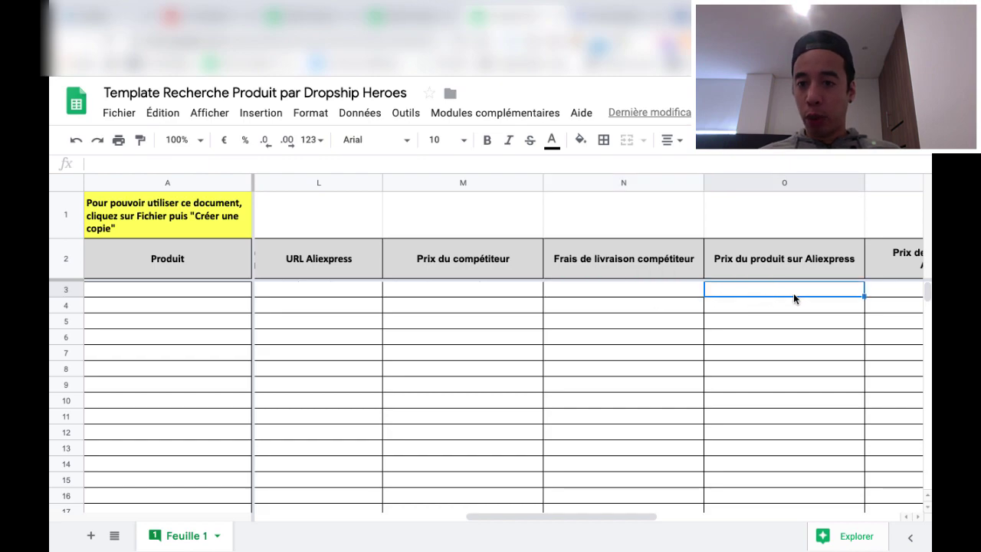
pyautogui.hscroll(3, 794, 293)
pyautogui.click(696, 290)
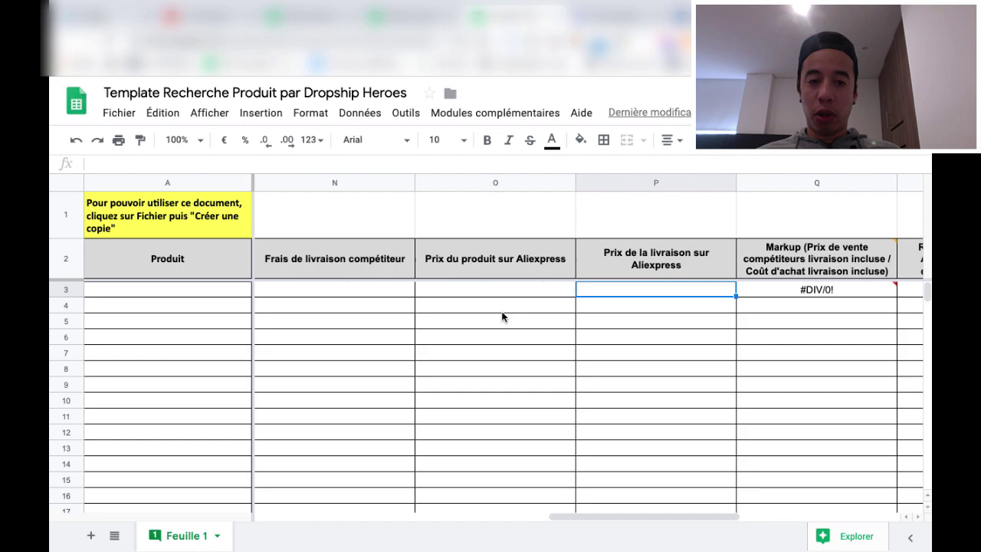
pyautogui.hscroll(-3, 501, 316)
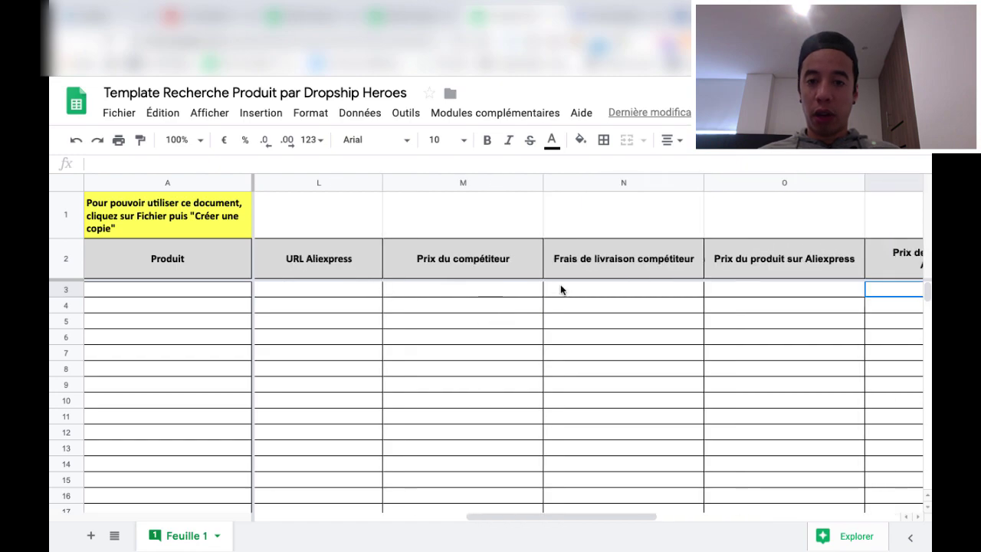
pyautogui.hscroll(5, 560, 290)
pyautogui.click(509, 290)
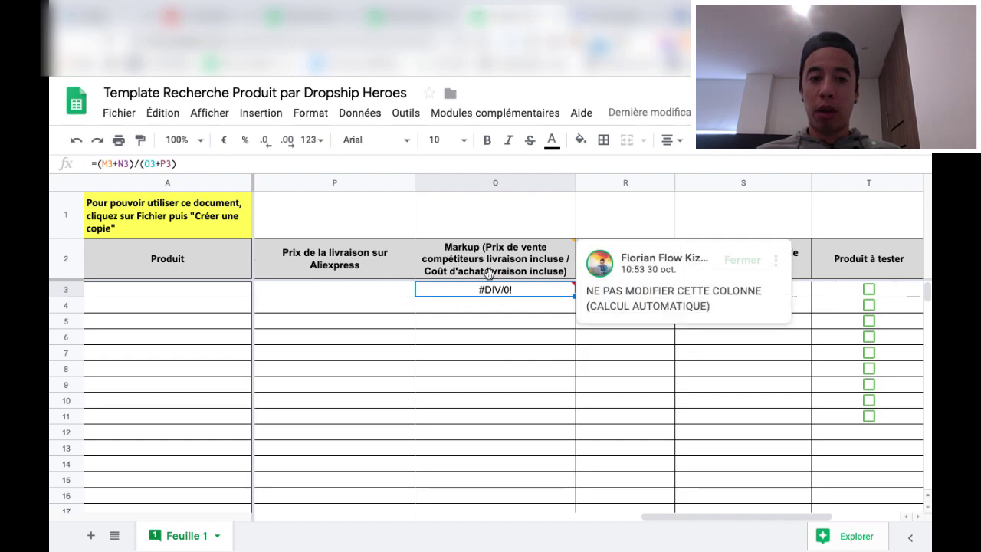
# Enter 30 as row 3's competitor price and 3 as the competitor's shipping fee.
pyautogui.hscroll(-5, 430, 295)
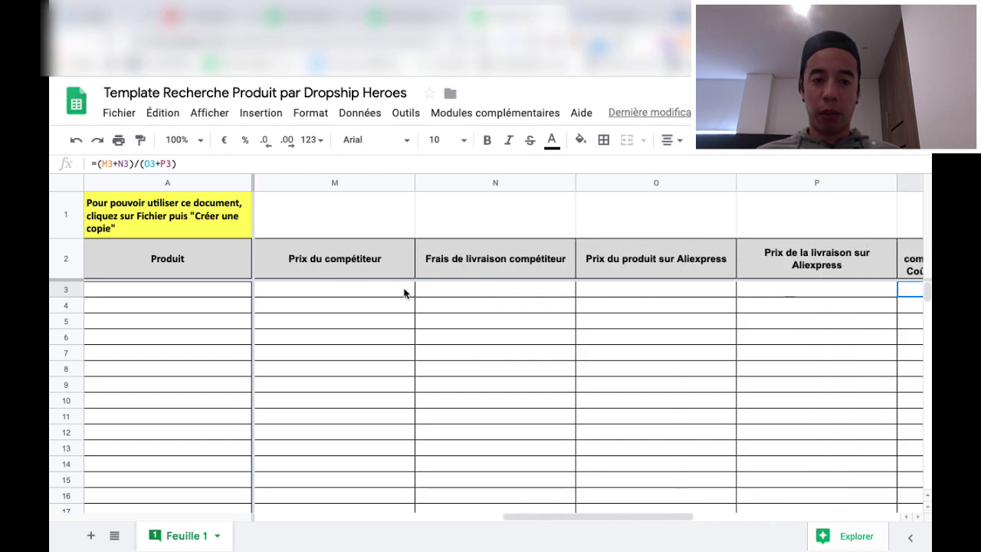
pyautogui.click(380, 291)
pyautogui.write('30')
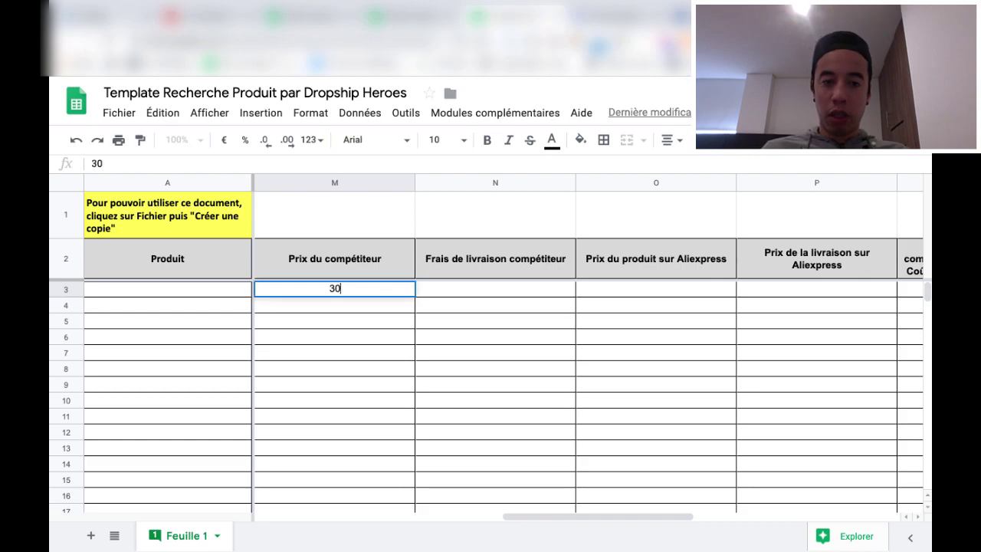
pyautogui.press('Tab')
pyautogui.write('3')
pyautogui.press('Tab')
pyautogui.press('Tab')
pyautogui.hotkey('shift', 'Tab')
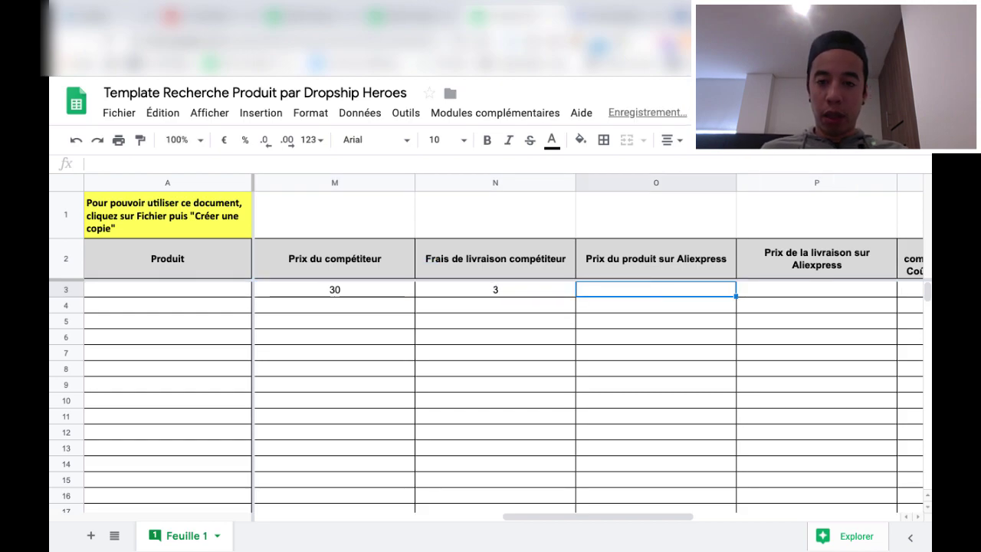
# Enter 7 as row 3's Aliexpress product price and 3 as its Aliexpress shipping price.
pyautogui.write('7')
pyautogui.press('Tab')
pyautogui.write('34')
pyautogui.press('BackSpace')
pyautogui.press('Return')
# Check row 3's calculated markup and its formula against the Aliexpress product and shipping prices.
pyautogui.hscroll(5, 381, 290)
pyautogui.hscroll(-2, 372, 291)
pyautogui.moveTo(424, 278)
pyautogui.click(500, 292)
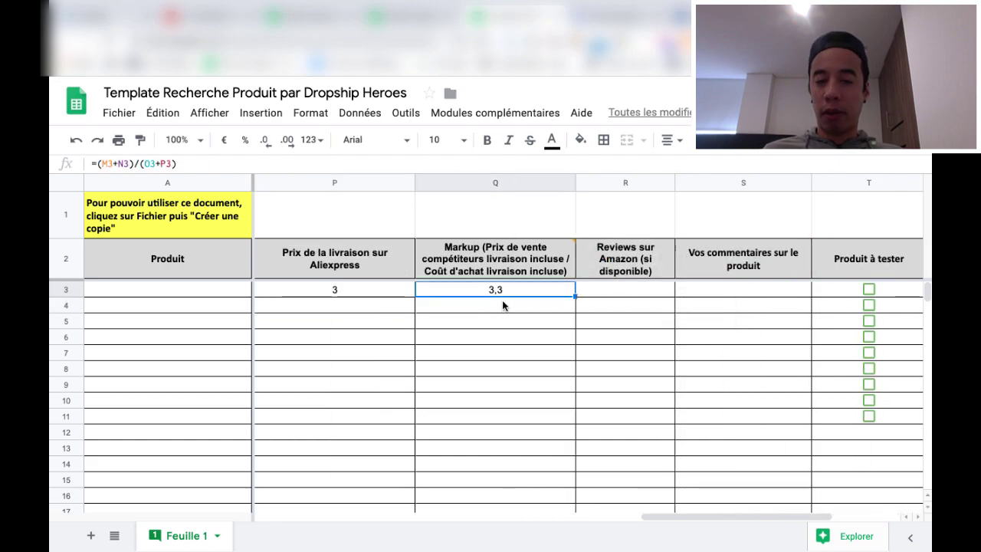
pyautogui.hscroll(-1, 484, 296)
pyautogui.hscroll(-1, 484, 295)
pyautogui.hscroll(3, 485, 295)
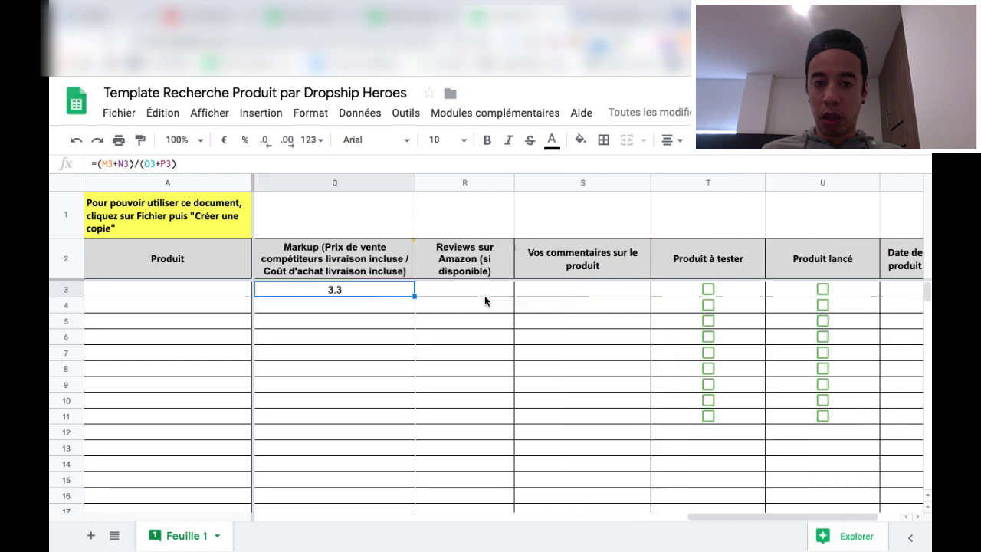
pyautogui.hscroll(-2, 485, 295)
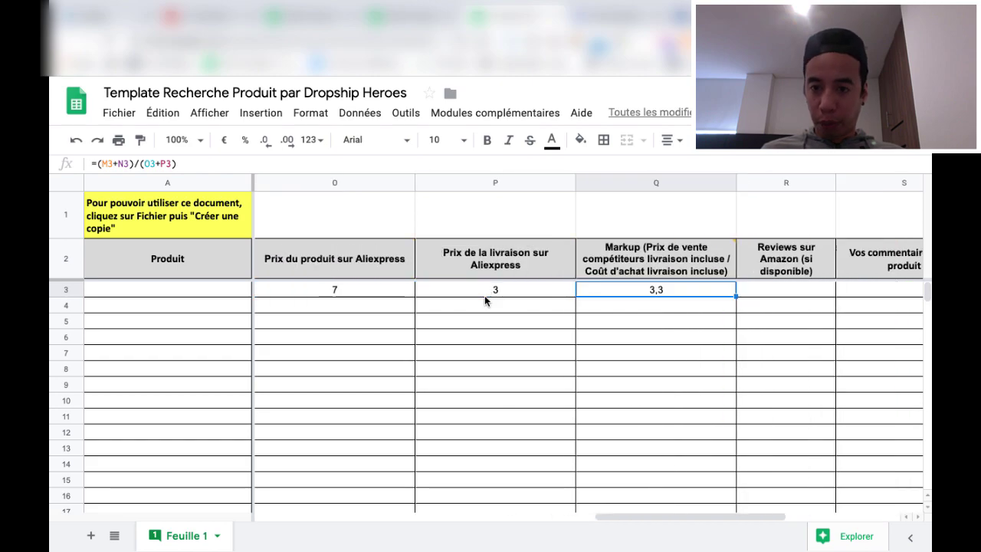
pyautogui.hscroll(1, 485, 296)
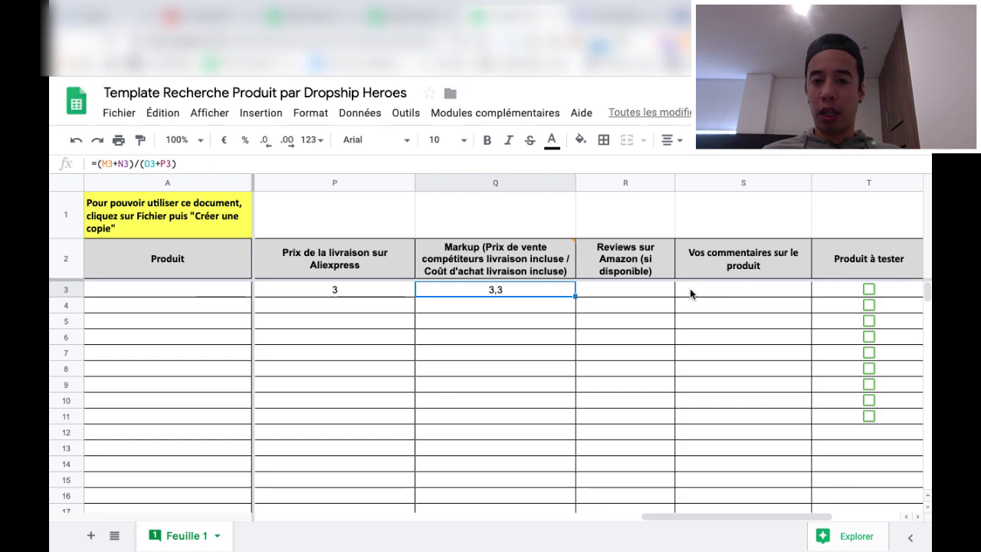
# Tick row 3's "Produit à tester" checkbox, clear it again, and view the product launch columns.
pyautogui.hscroll(2, 691, 298)
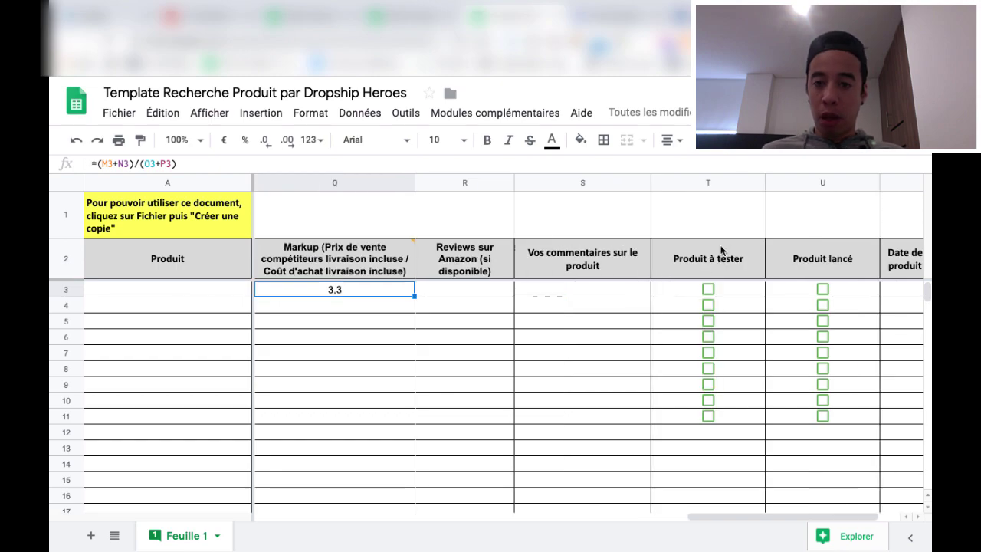
pyautogui.click(709, 290)
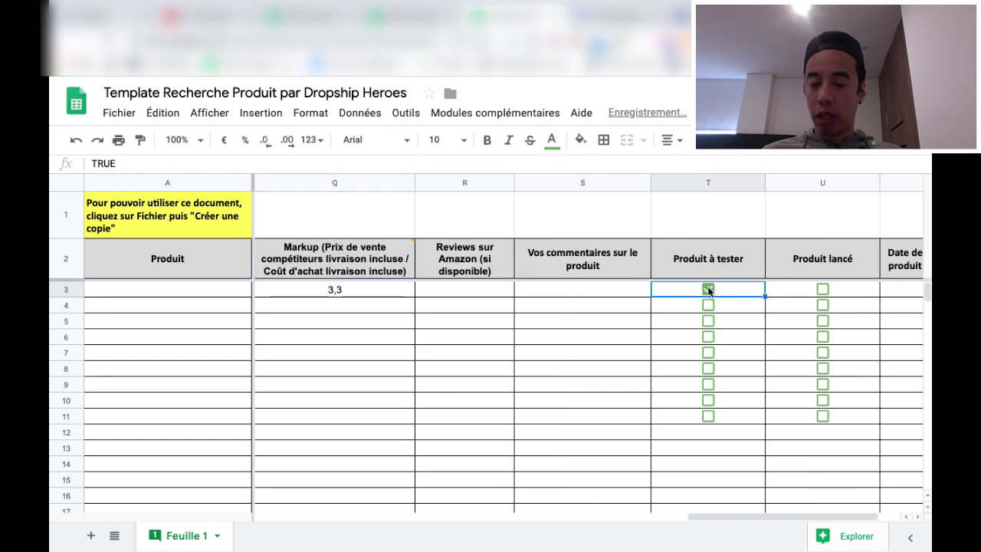
pyautogui.click(709, 289)
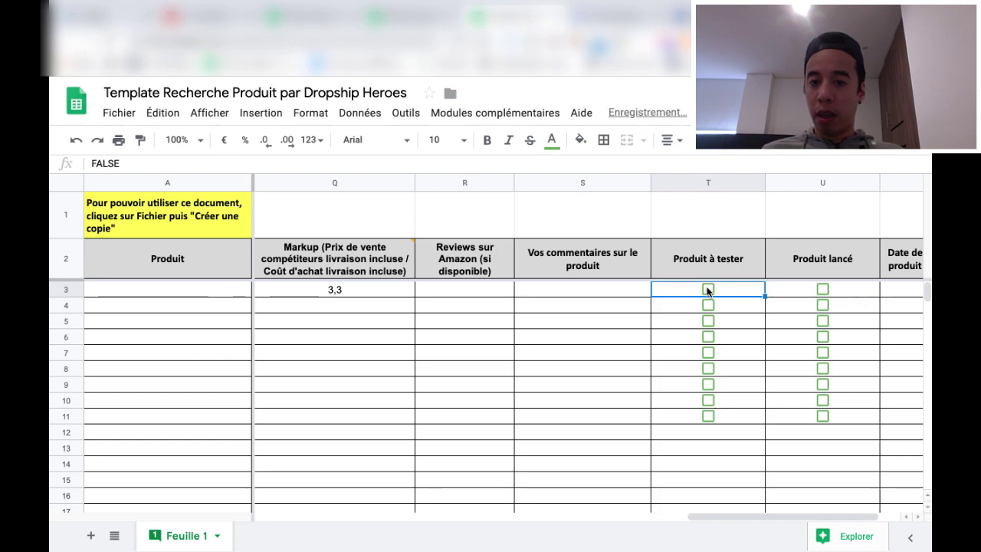
pyautogui.hscroll(1, 825, 289)
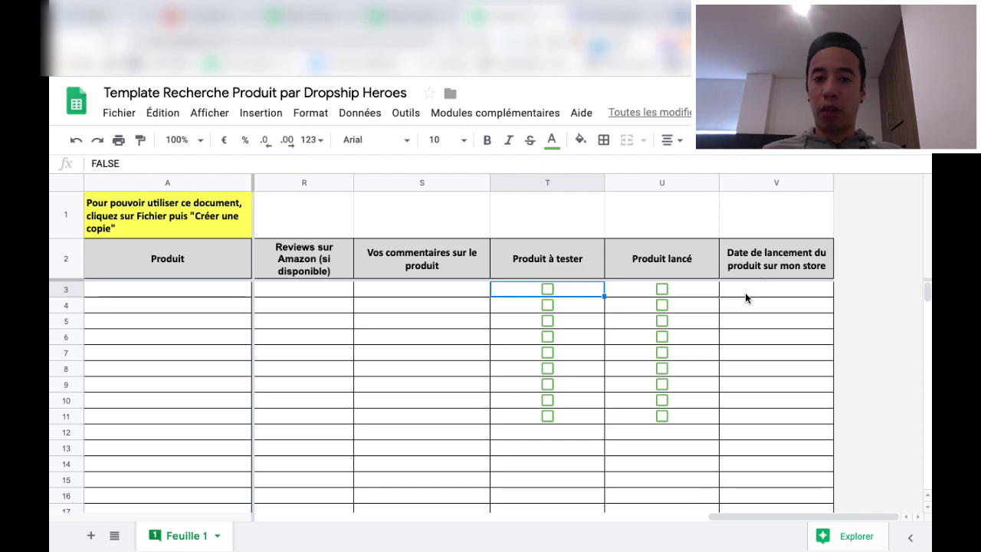
pyautogui.hscroll(-4, 746, 292)
pyautogui.hscroll(3, 745, 292)
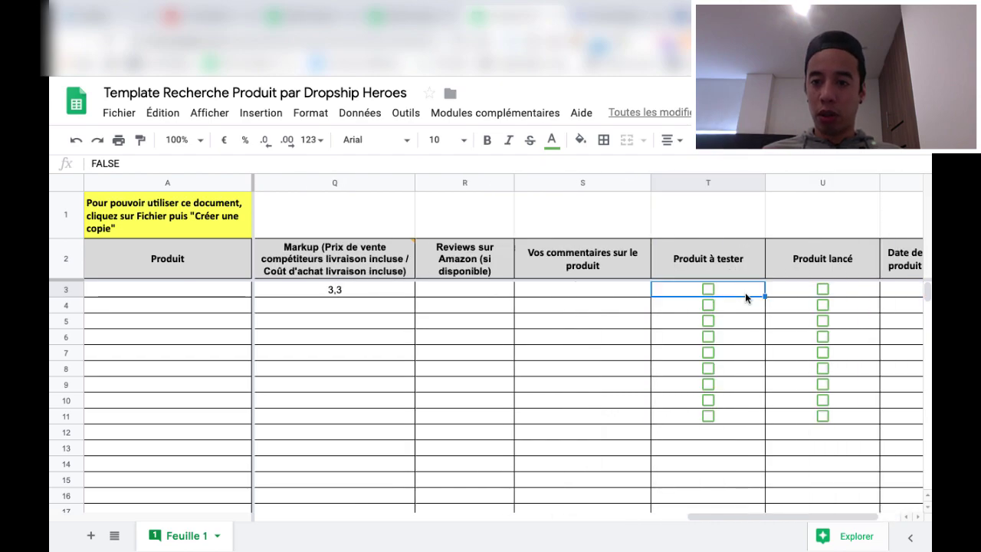
pyautogui.hscroll(1, 745, 292)
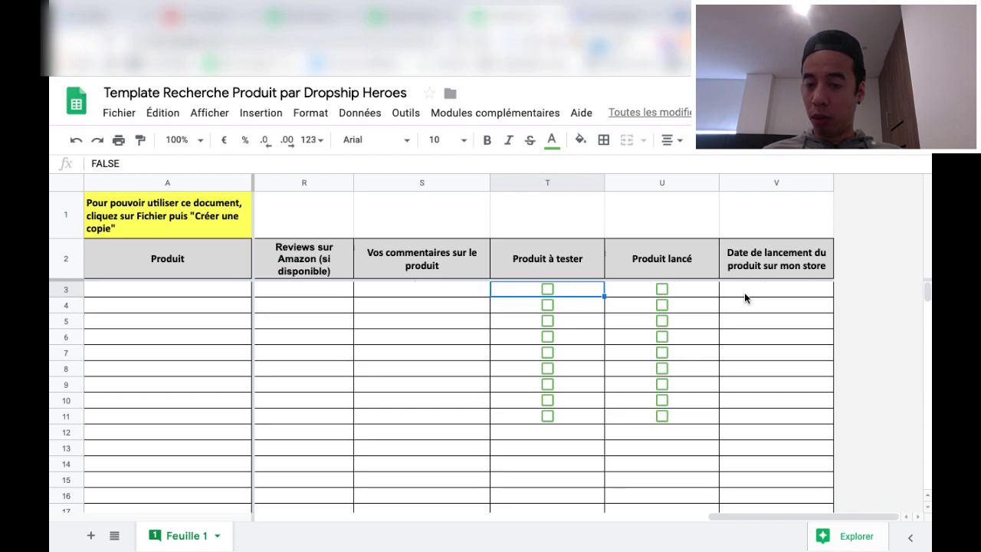
# Review the template's columns again, from the niche and competitor videos across to the price fields.
pyautogui.hscroll(-10, 744, 292)
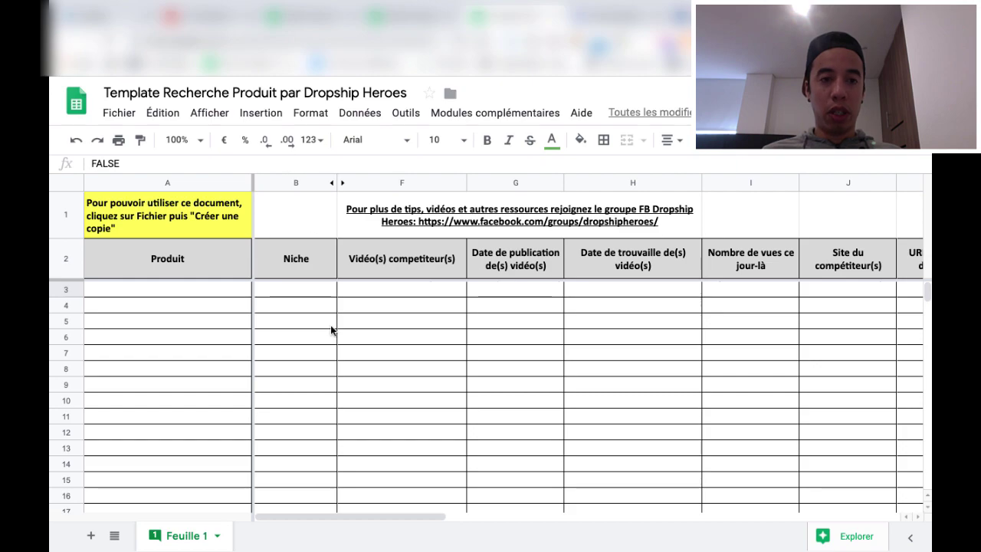
pyautogui.hscroll(4, 285, 297)
pyautogui.hscroll(2, 284, 298)
pyautogui.hscroll(-6, 285, 297)
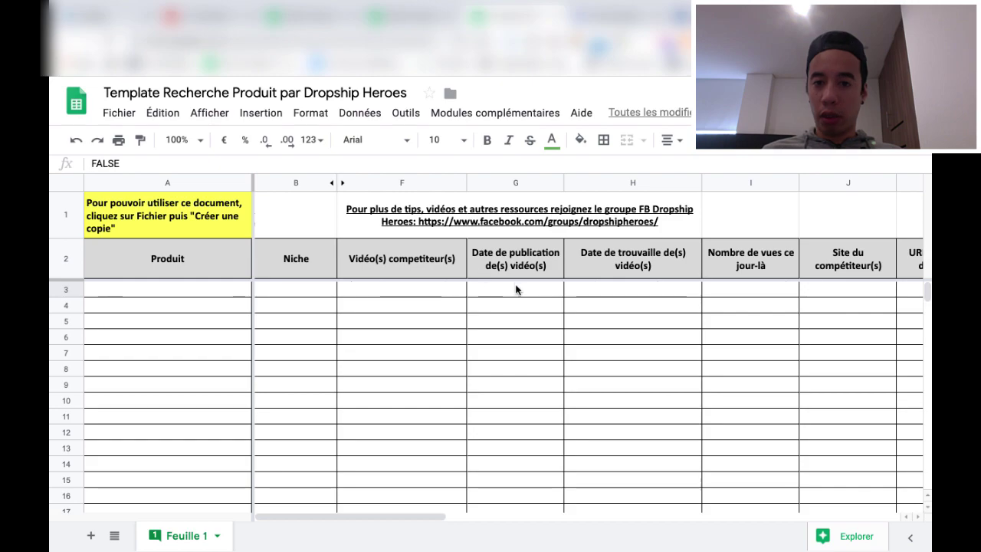
pyautogui.hscroll(15, 617, 321)
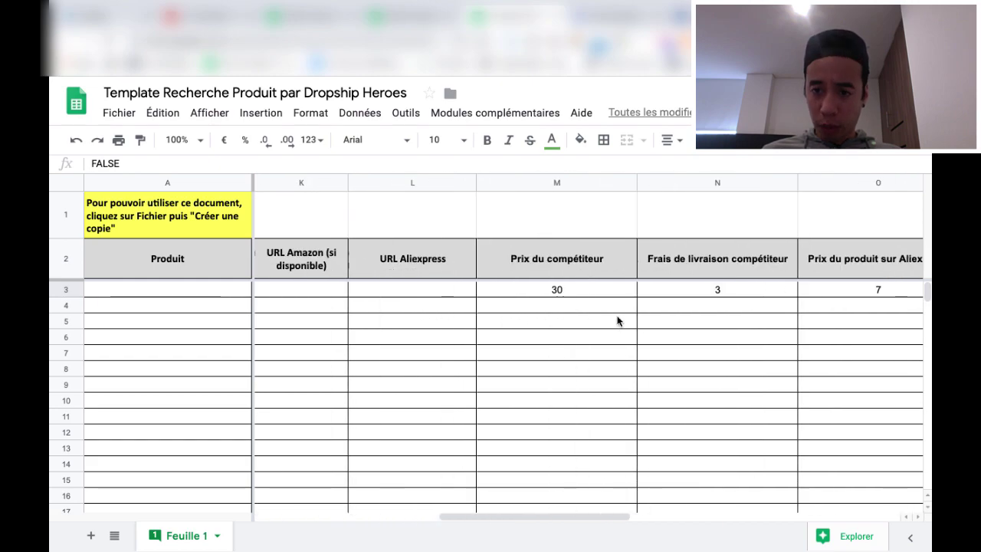